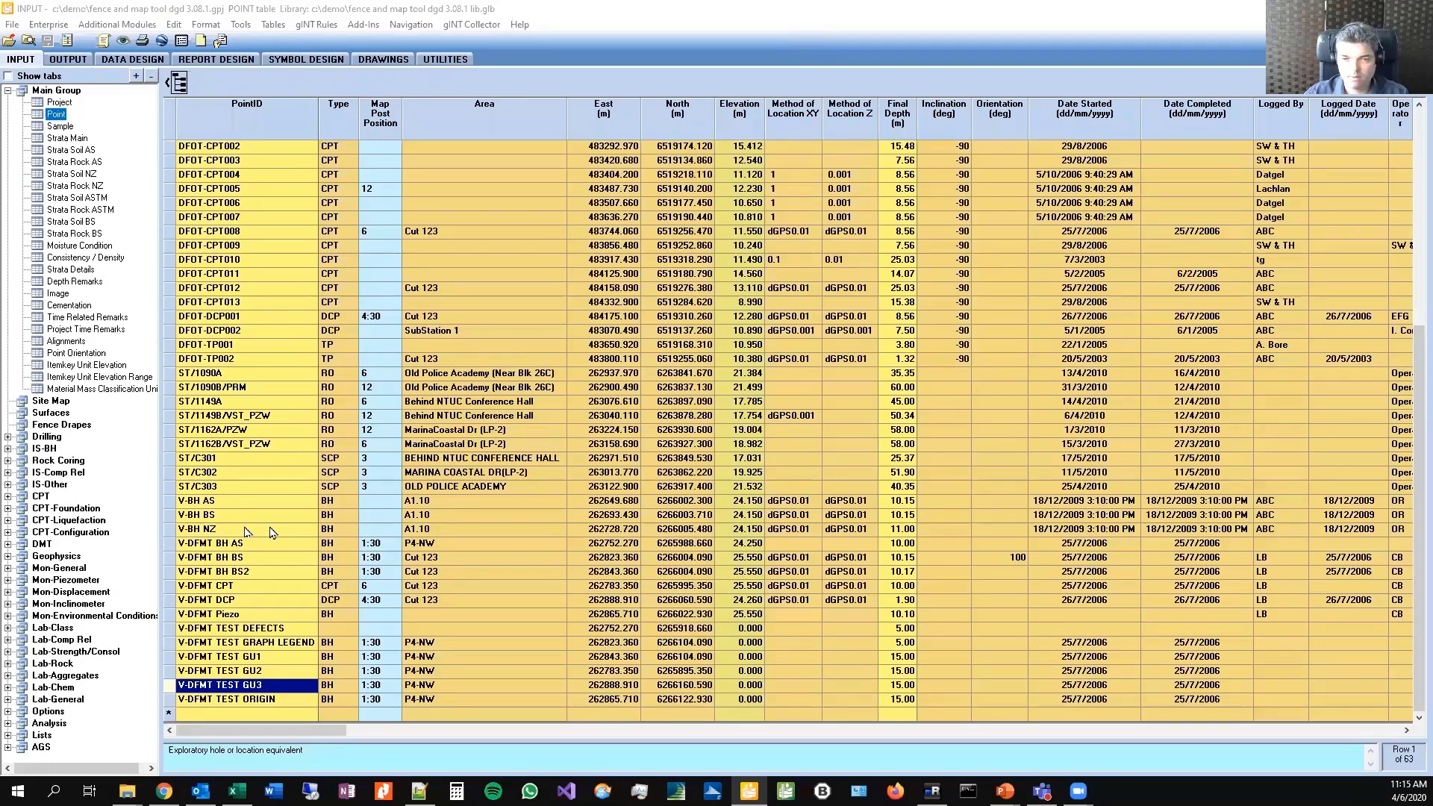
Step: Check the project's Surfaces for existing items and return to the Point table
{"action": "left_click", "coordinate": [267, 361]}
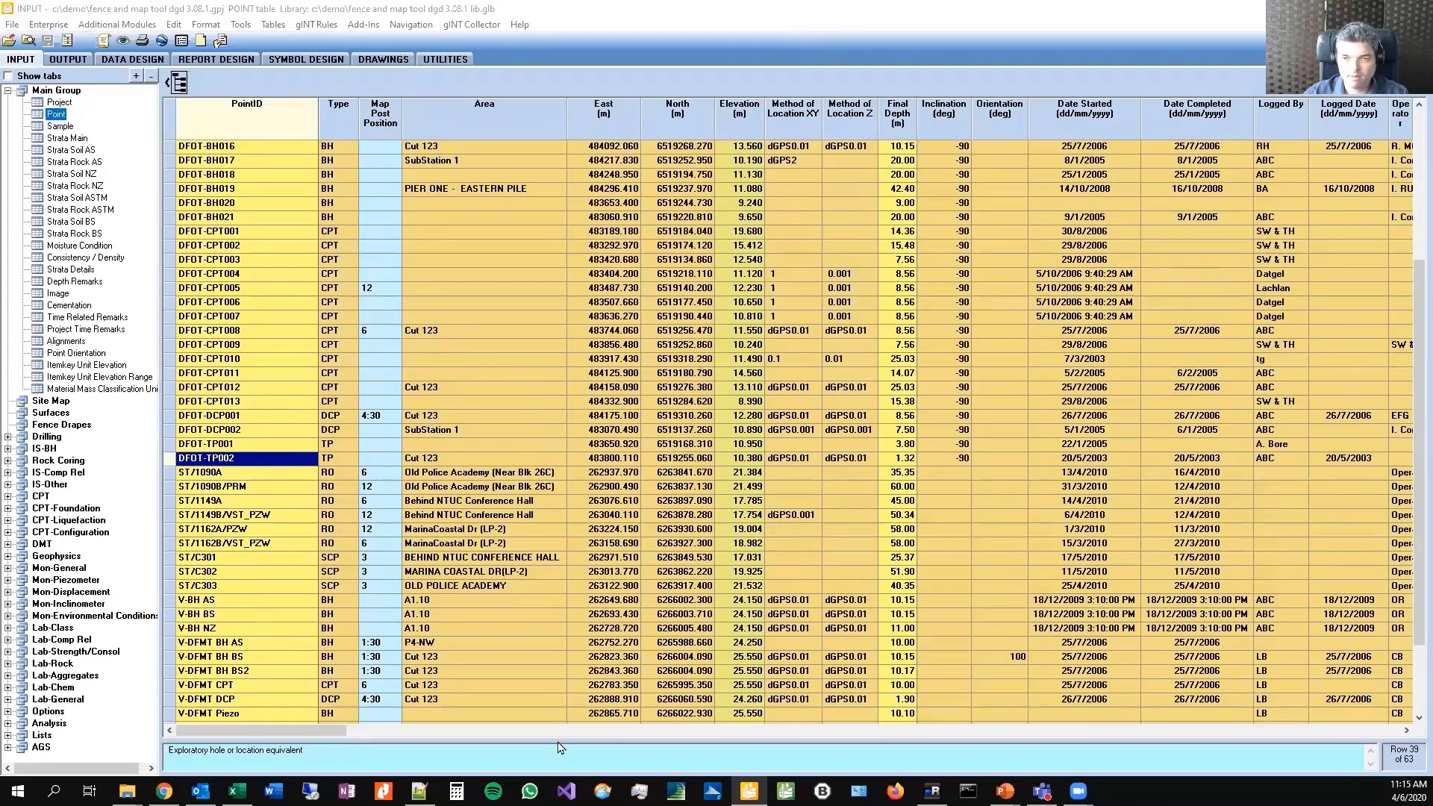
{"action": "left_click", "coordinate": [47, 413]}
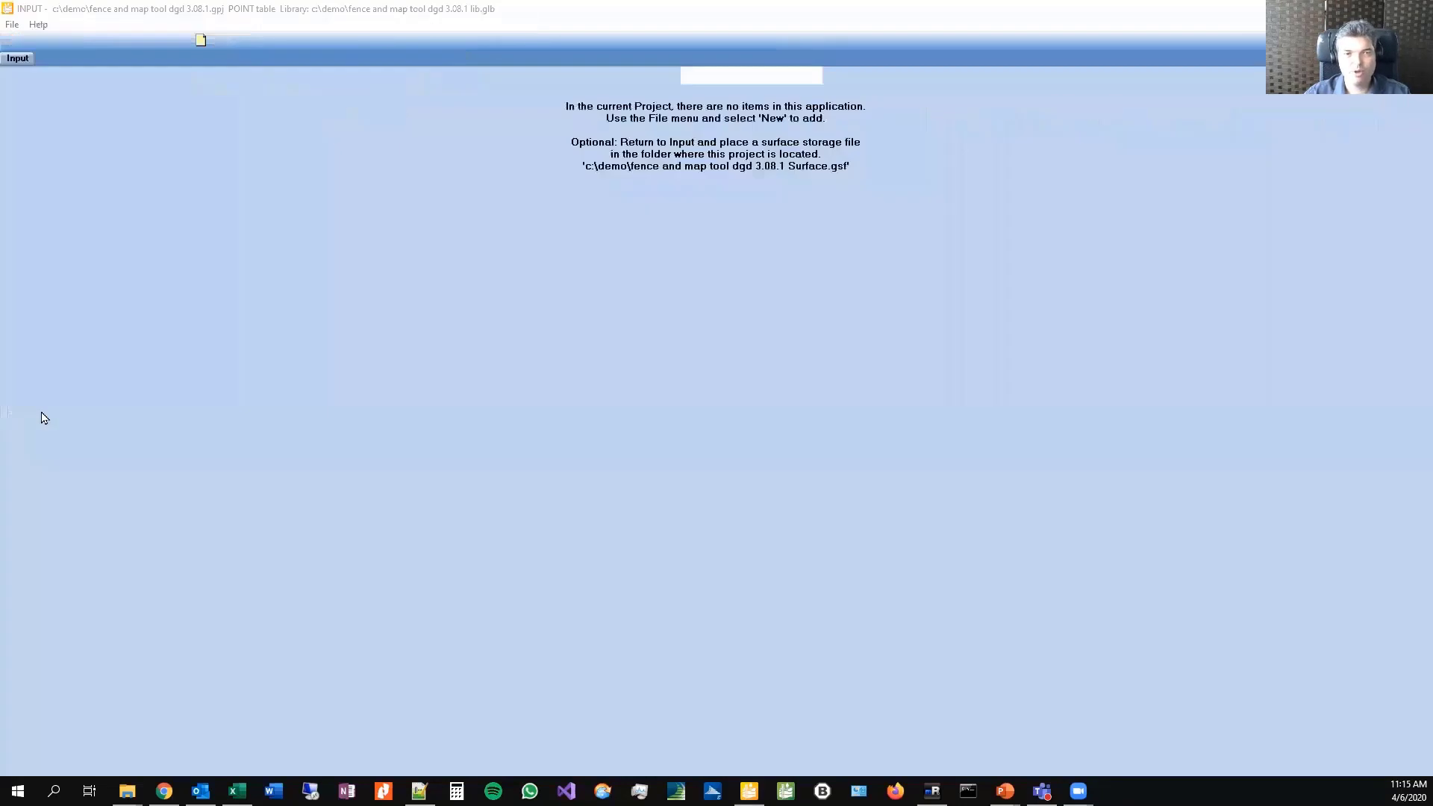
{"action": "left_click", "coordinate": [26, 65]}
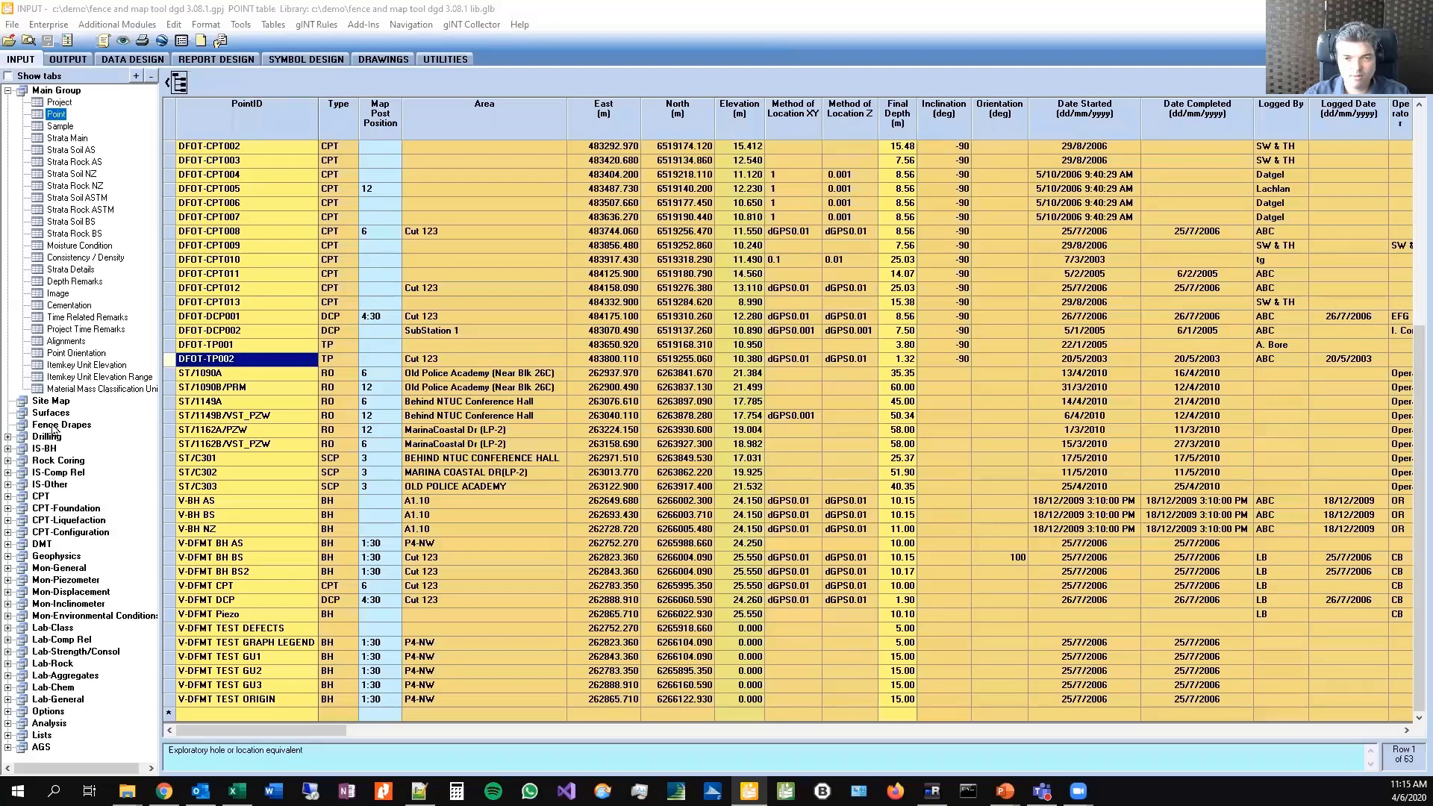
Step: Open the Fence Drapes drawing, review the drape's general properties and return to the project tables
{"action": "left_click", "coordinate": [60, 425]}
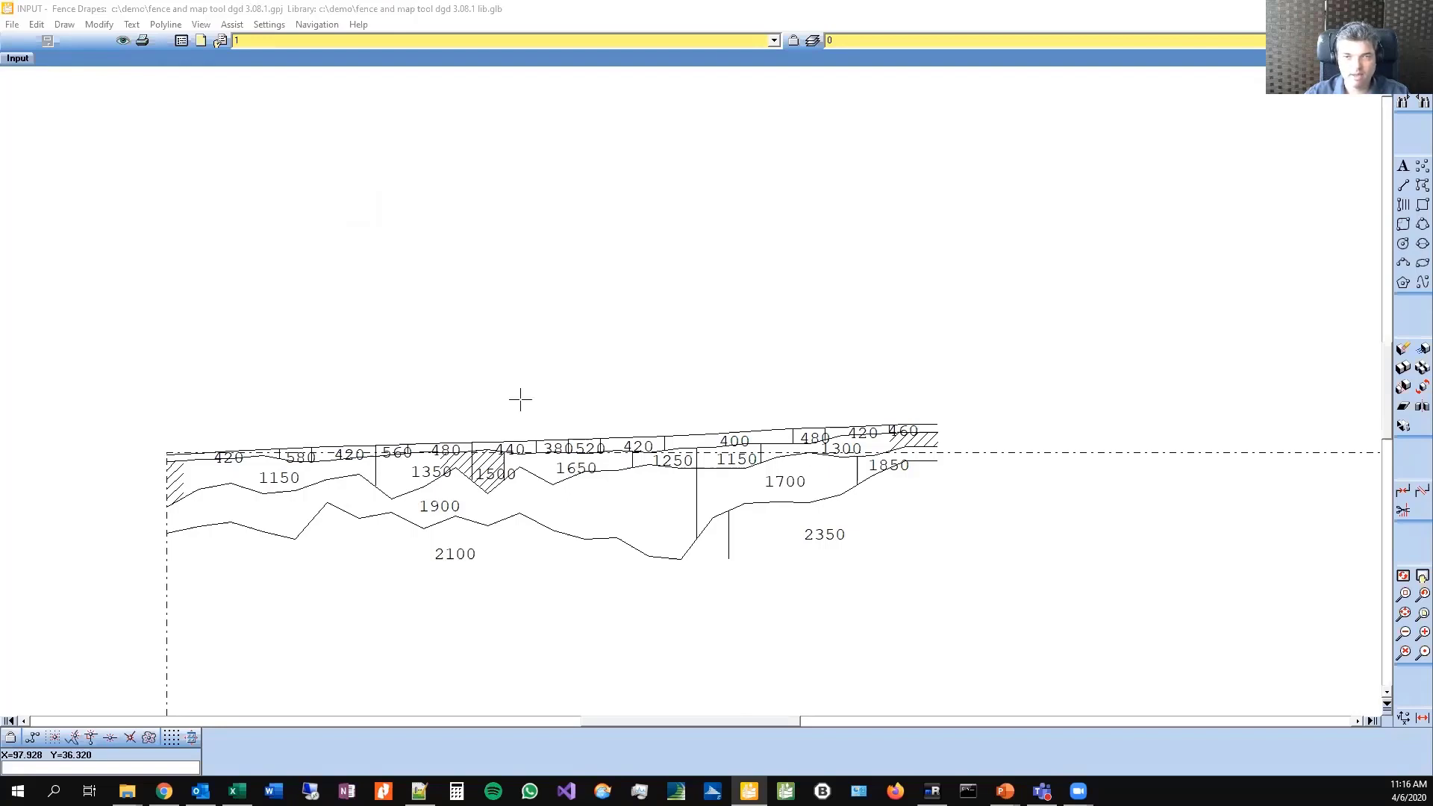
{"action": "double_click", "coordinate": [590, 439]}
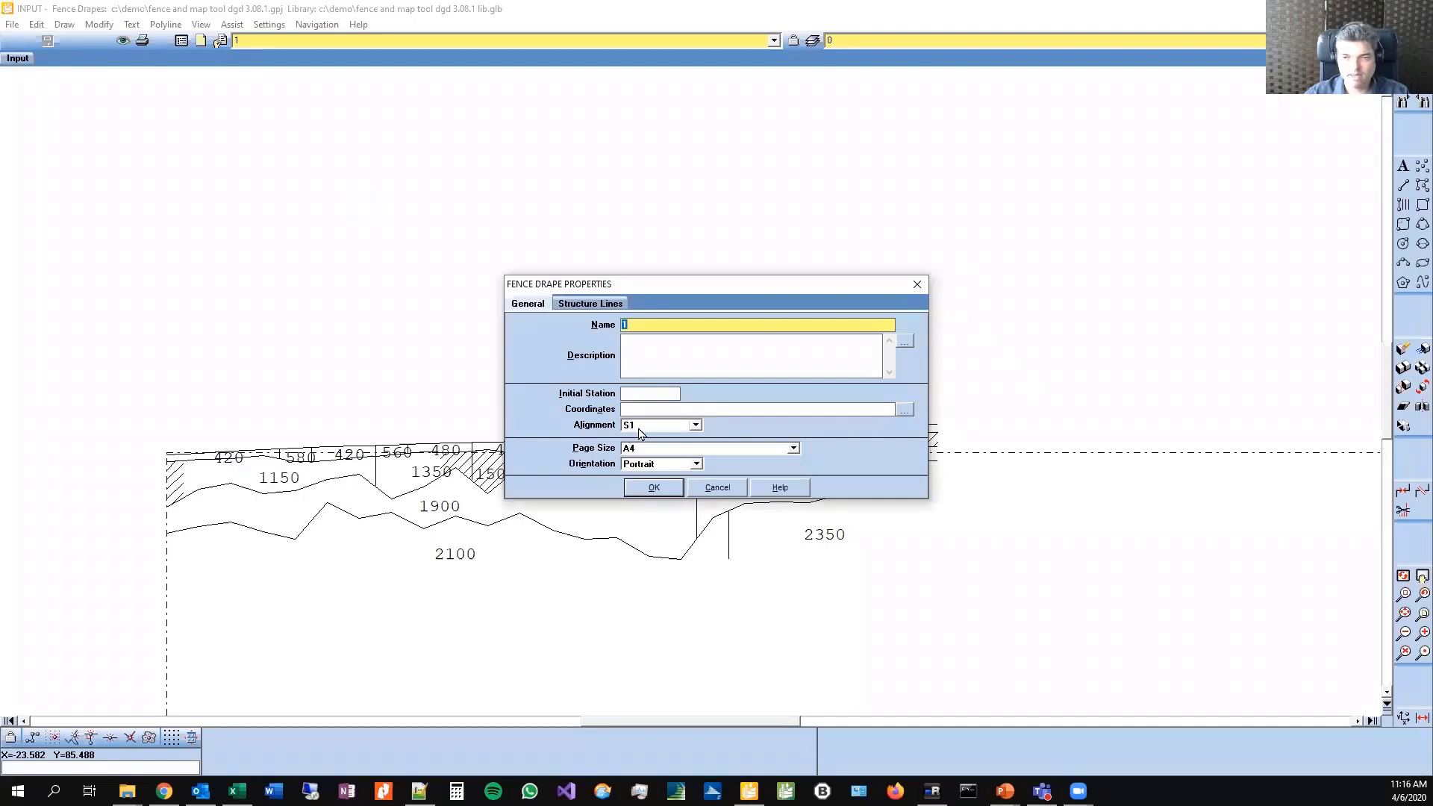
{"action": "left_click", "coordinate": [661, 488]}
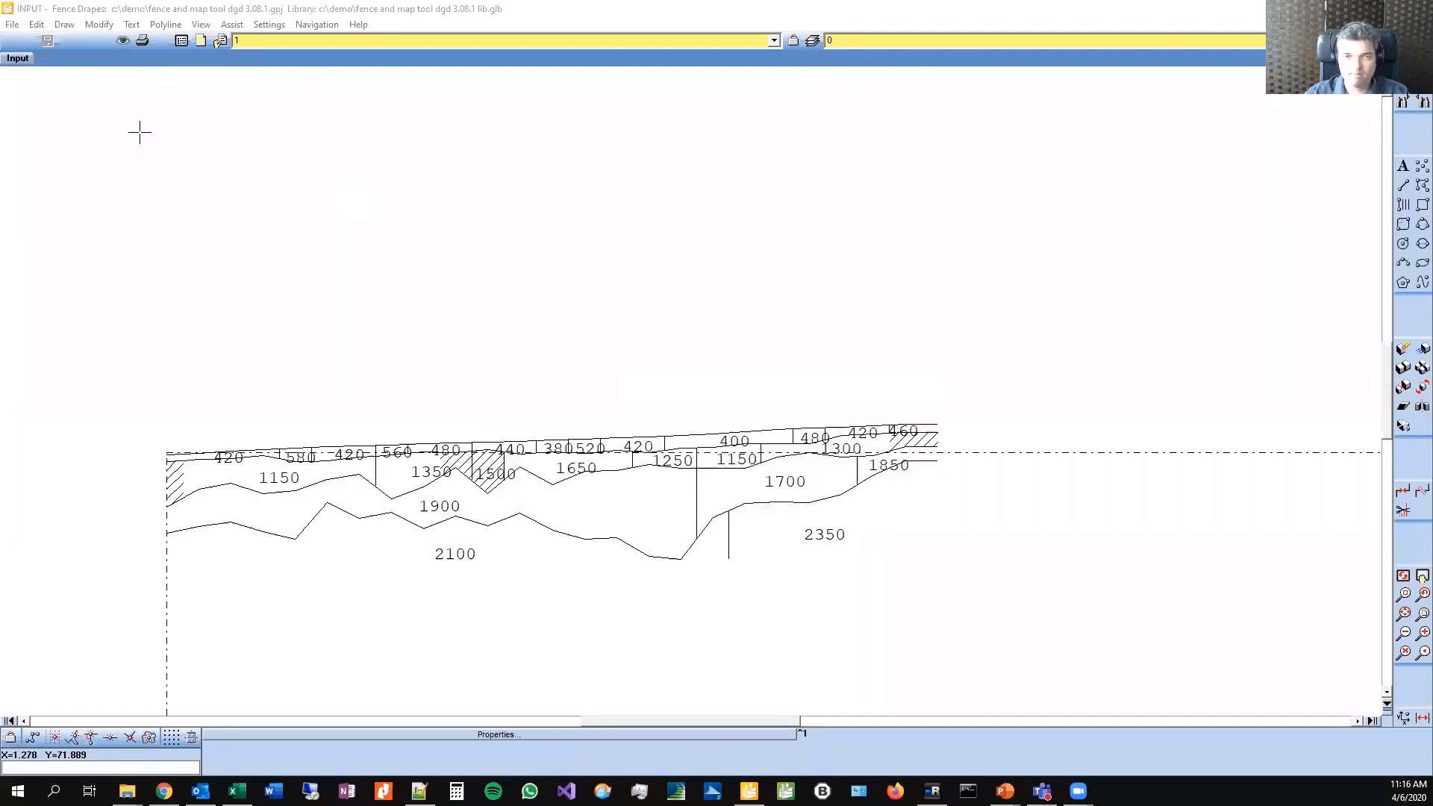
{"action": "left_click", "coordinate": [17, 59]}
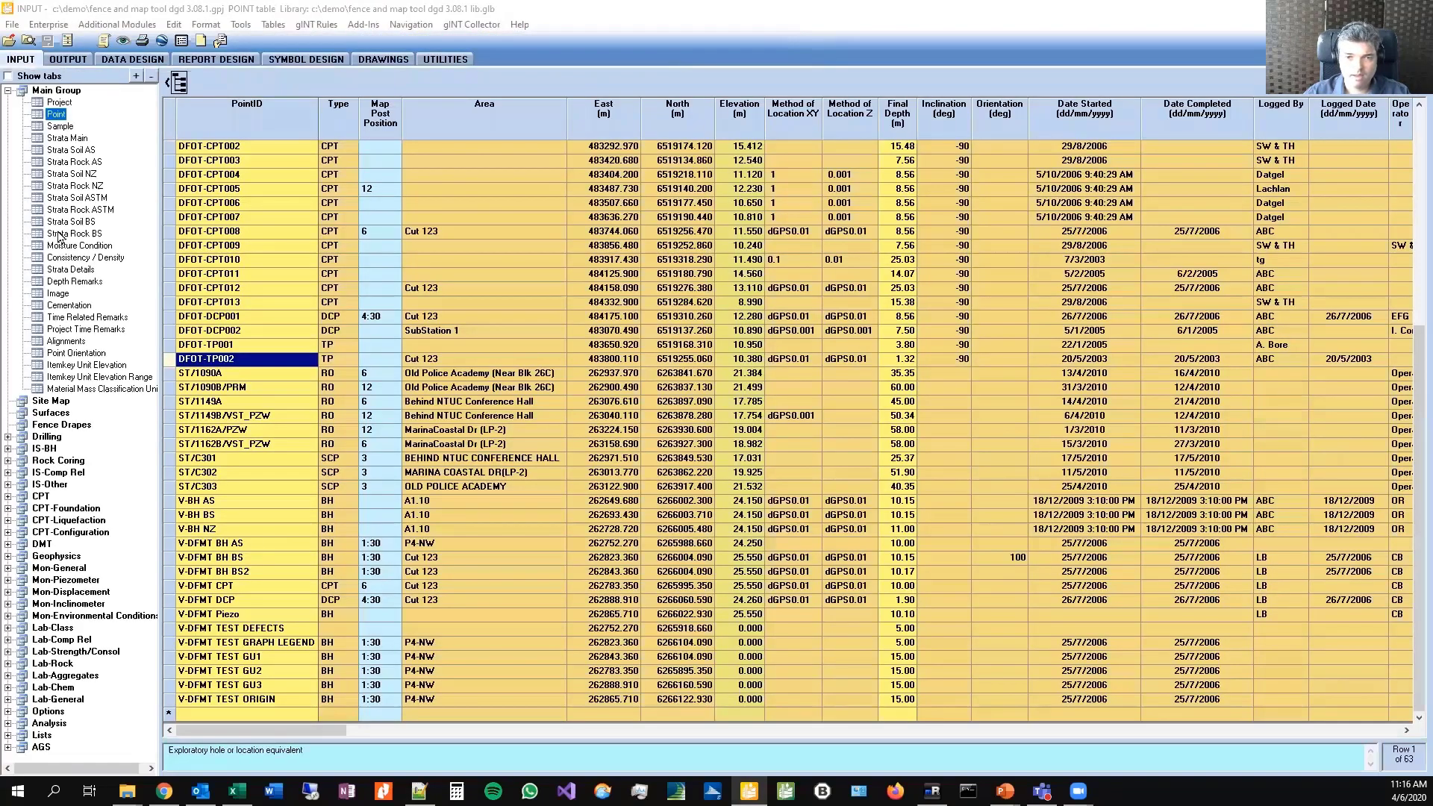
Step: Review the coordinates of the A1, S1 and DFOT Line alignments in the Alignments table
{"action": "left_click", "coordinate": [63, 341]}
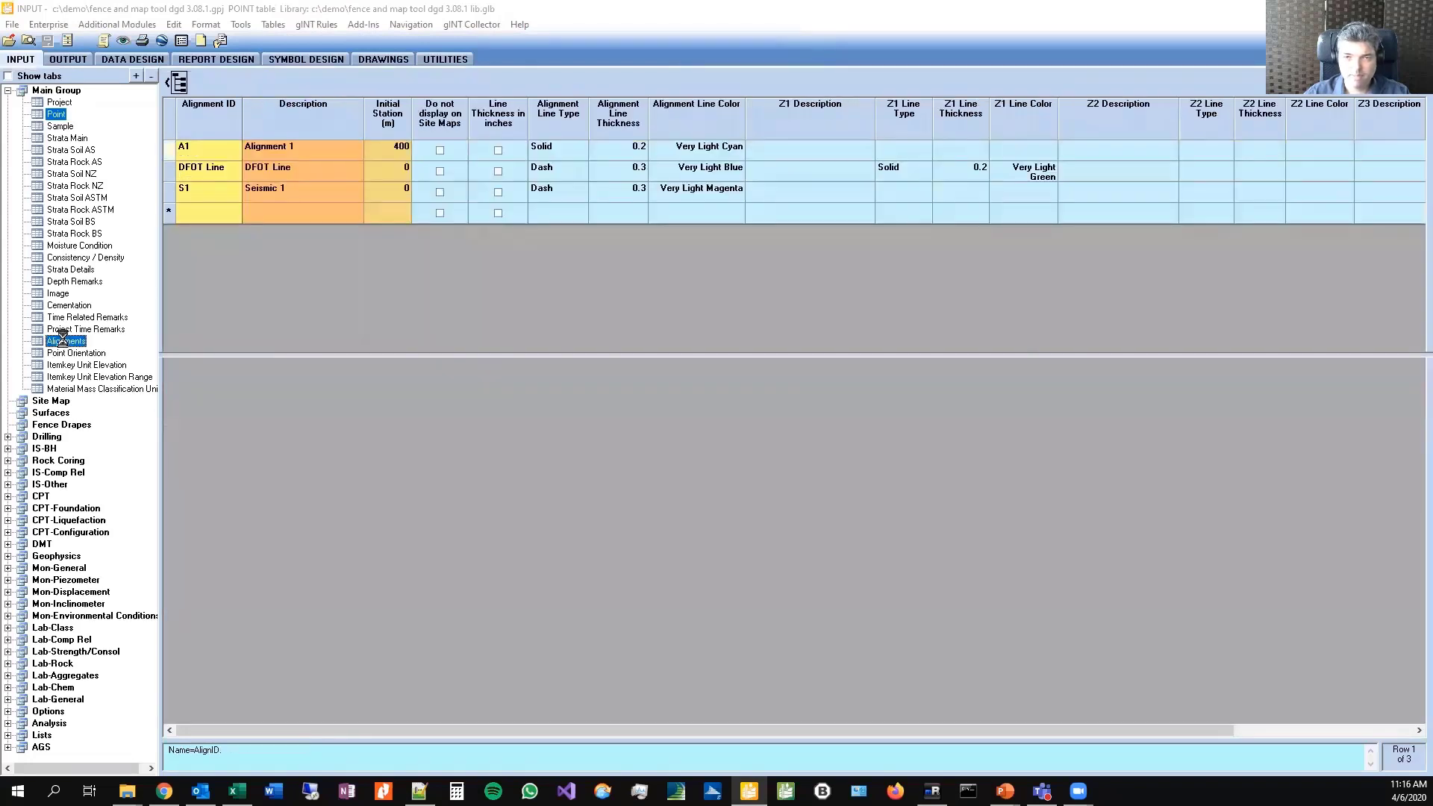
{"action": "left_click", "coordinate": [209, 155]}
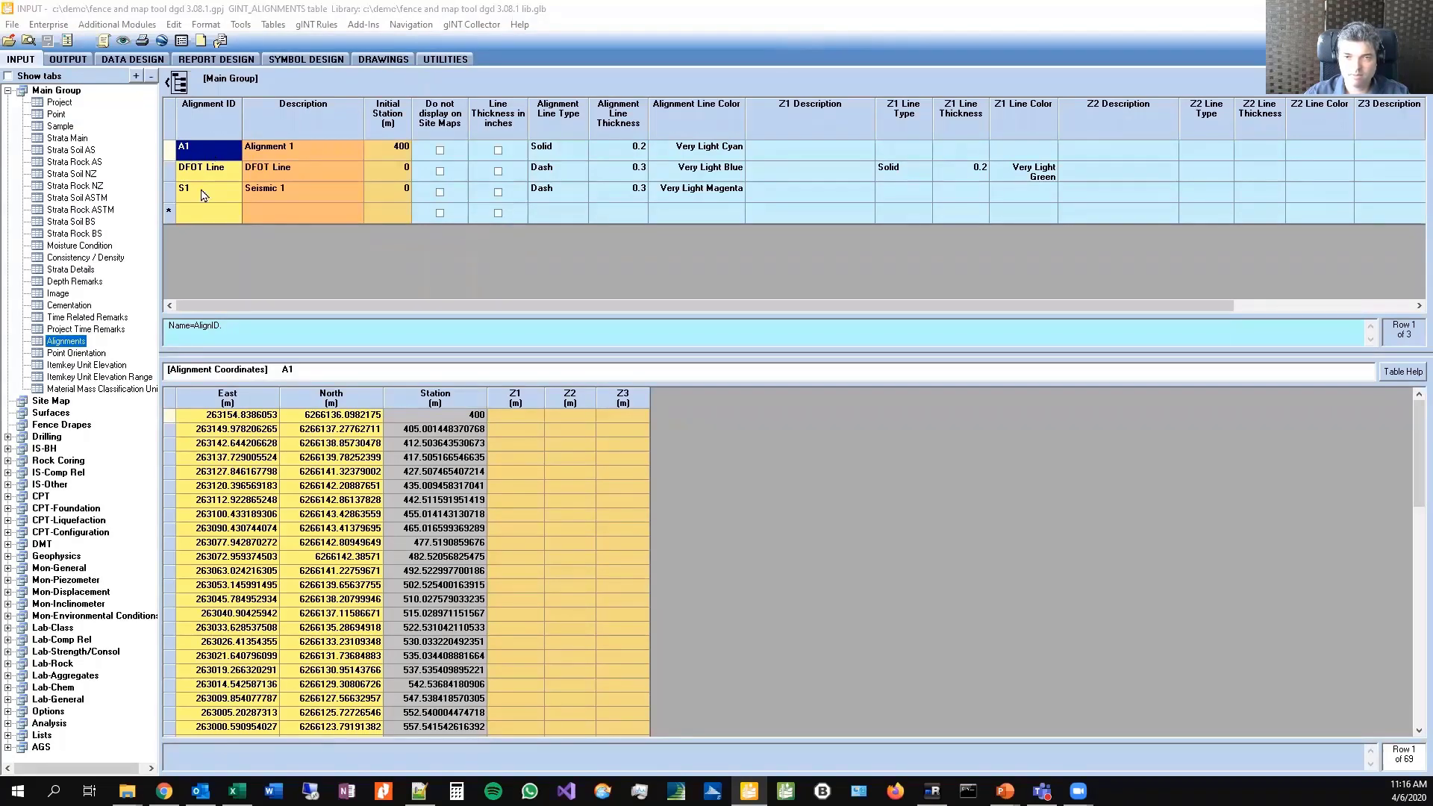
{"action": "left_click", "coordinate": [203, 195]}
{"action": "left_click", "coordinate": [207, 151]}
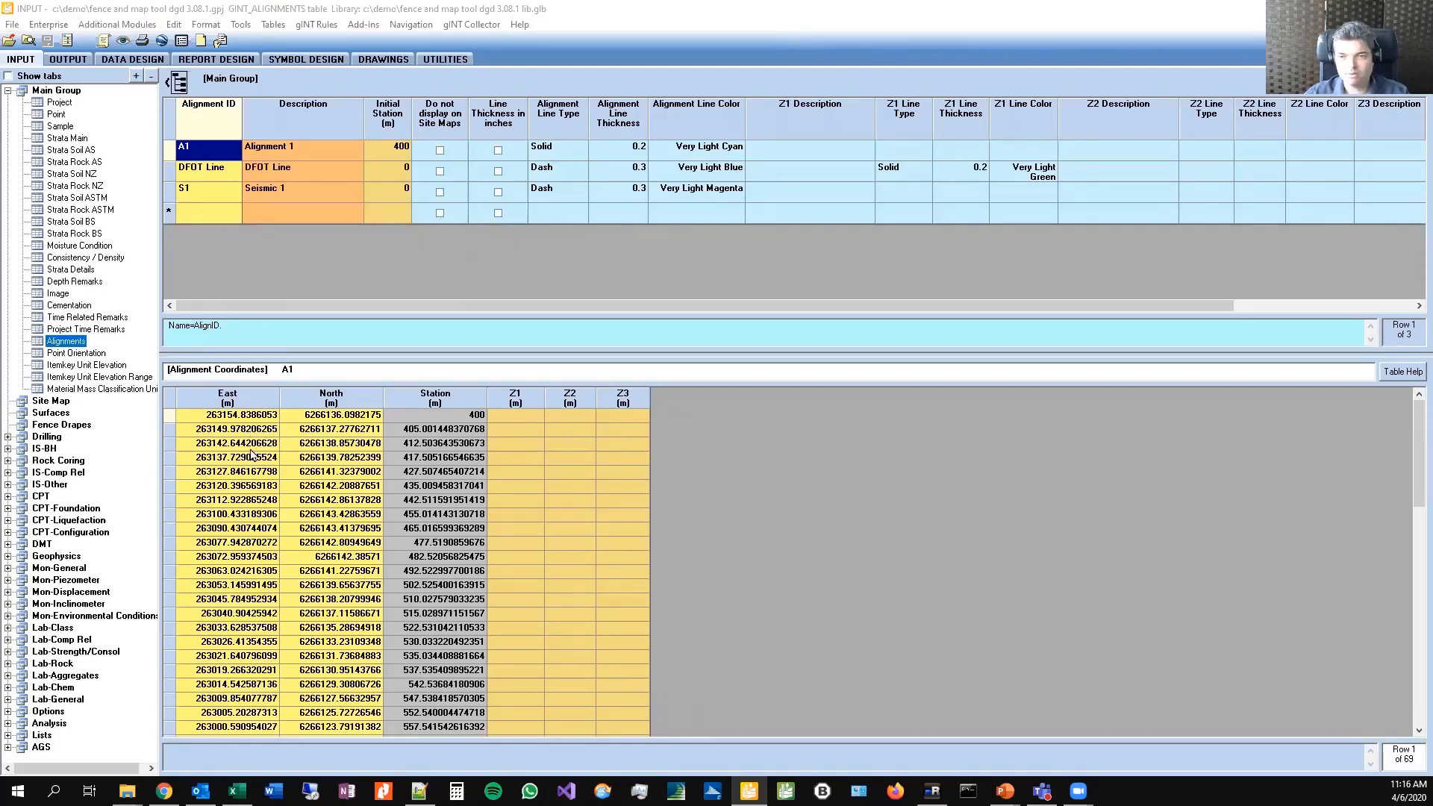
{"action": "left_click", "coordinate": [209, 177]}
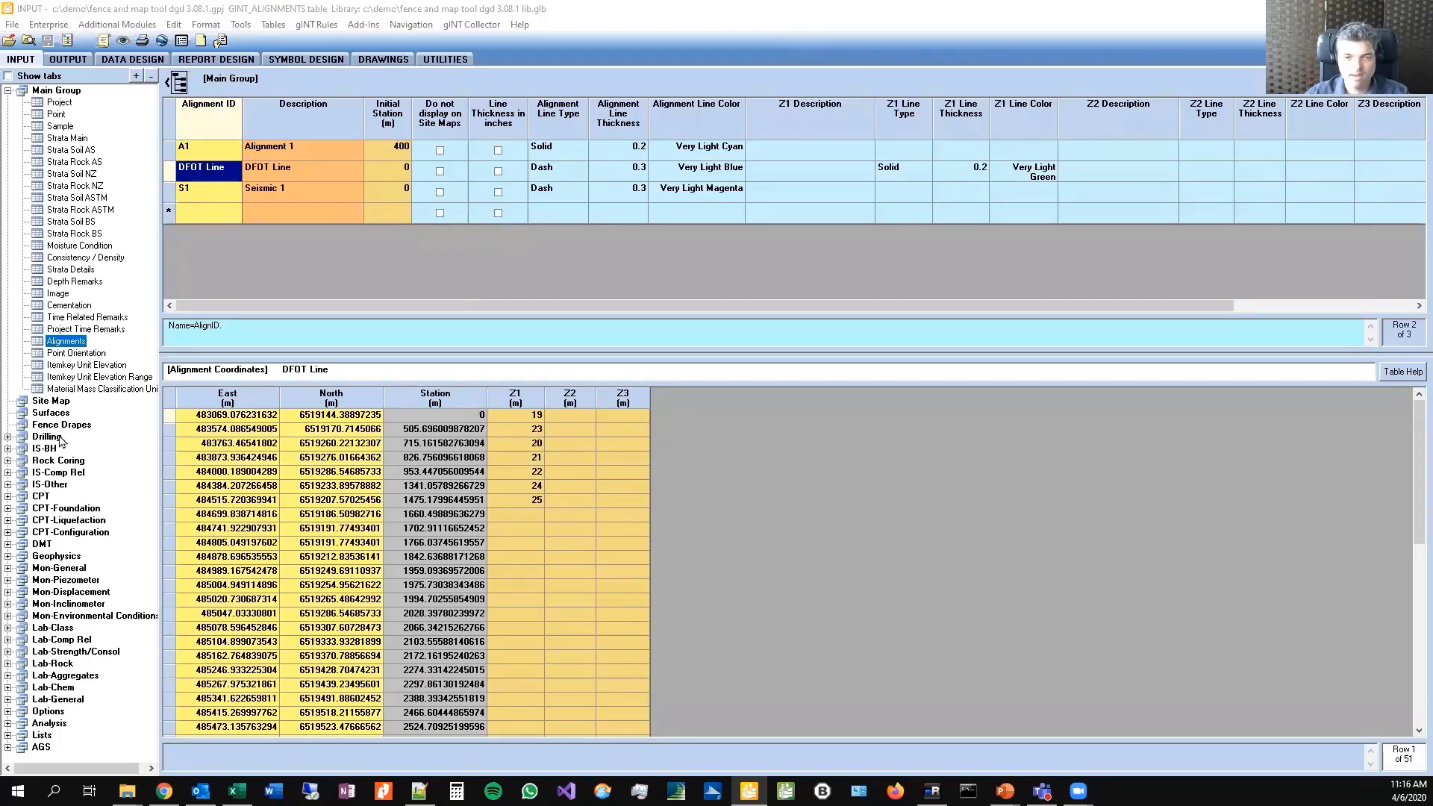
Step: Open the Site Map and enlarge the area around the road linework and ST boreholes
{"action": "left_click", "coordinate": [50, 403]}
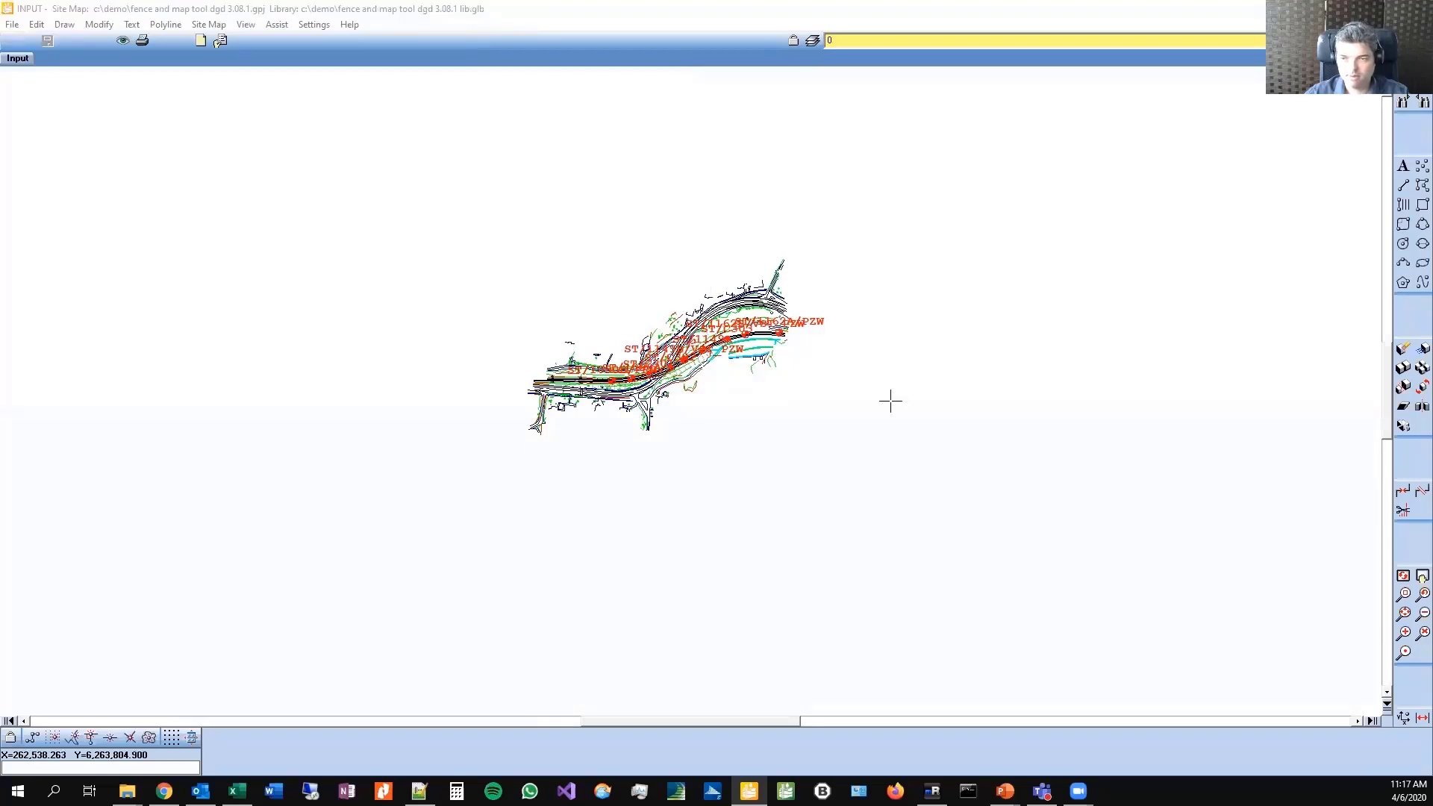
{"action": "left_click", "coordinate": [1404, 595]}
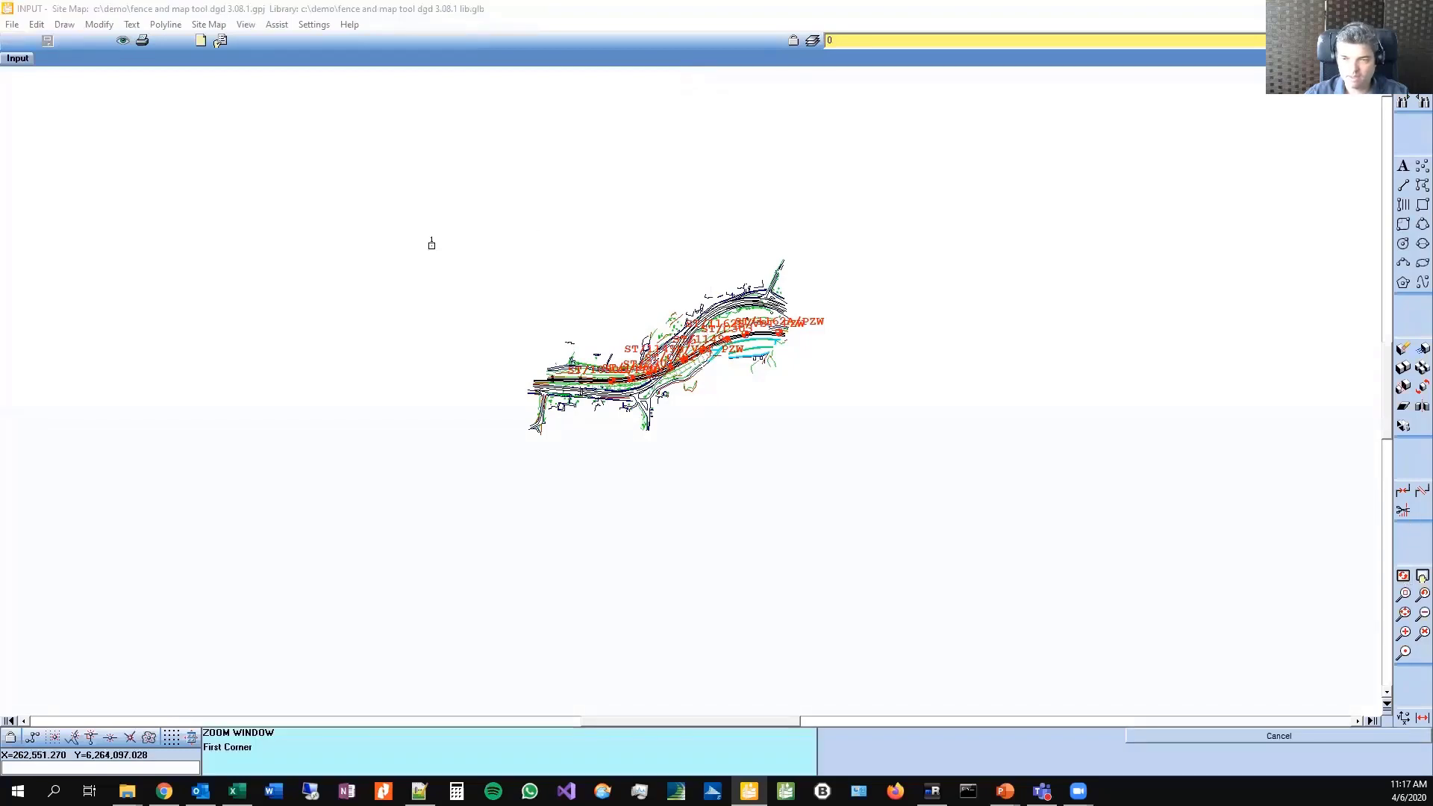
{"action": "left_click", "coordinate": [431, 245]}
{"action": "left_click", "coordinate": [854, 482]}
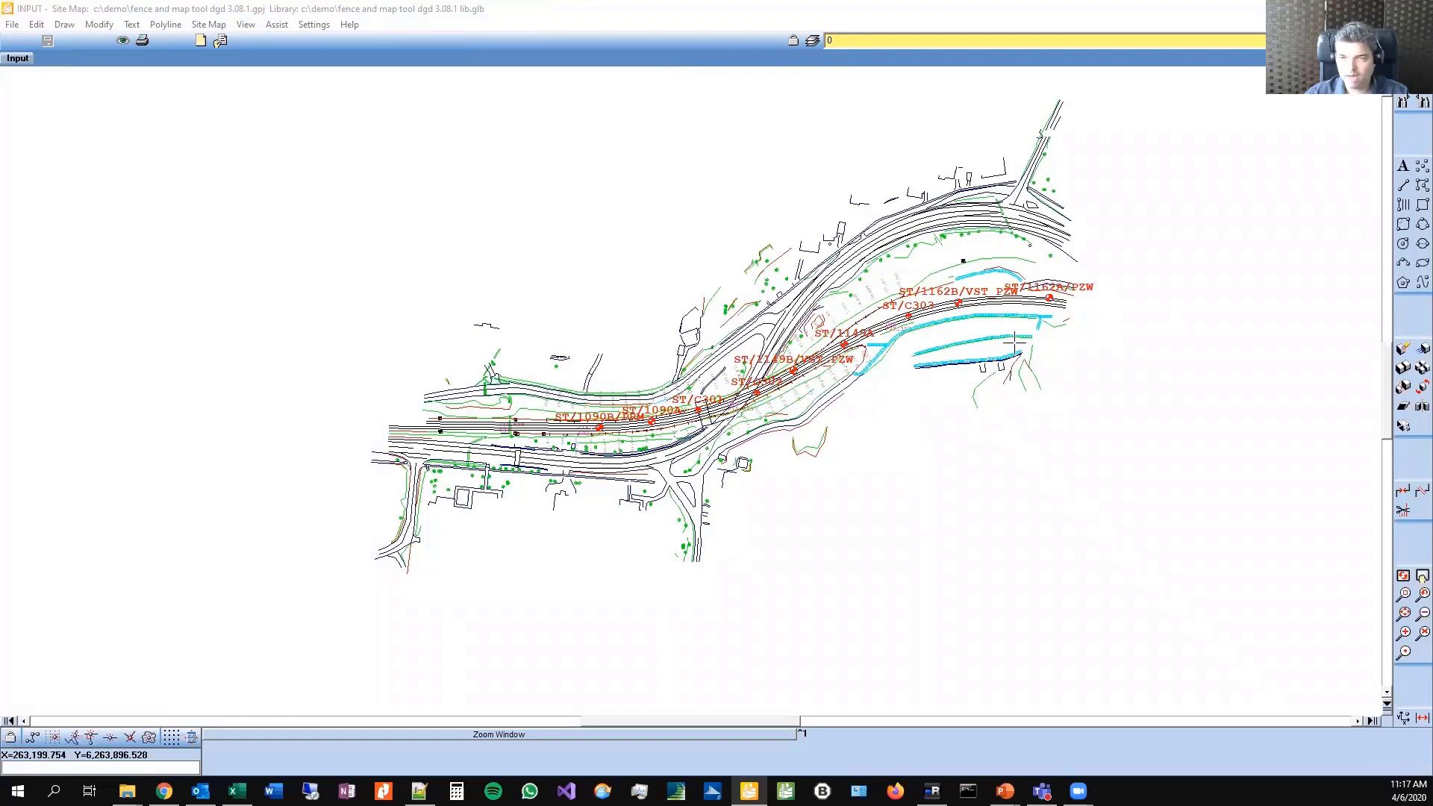
Step: View alignment A1 and the DFOT Line alignment on the site map, and return to the project tables
{"action": "left_click", "coordinate": [209, 25]}
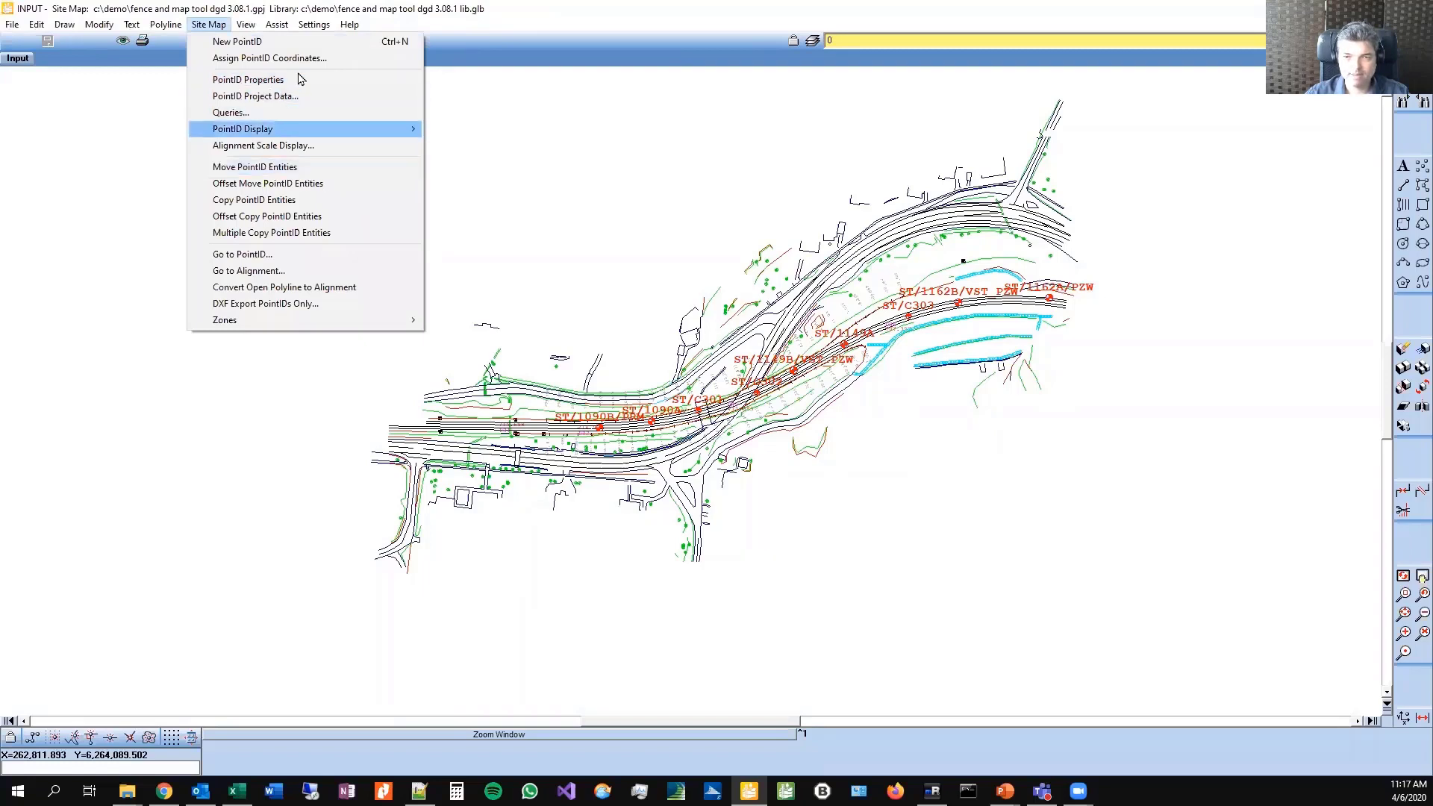
{"action": "left_click", "coordinate": [260, 273]}
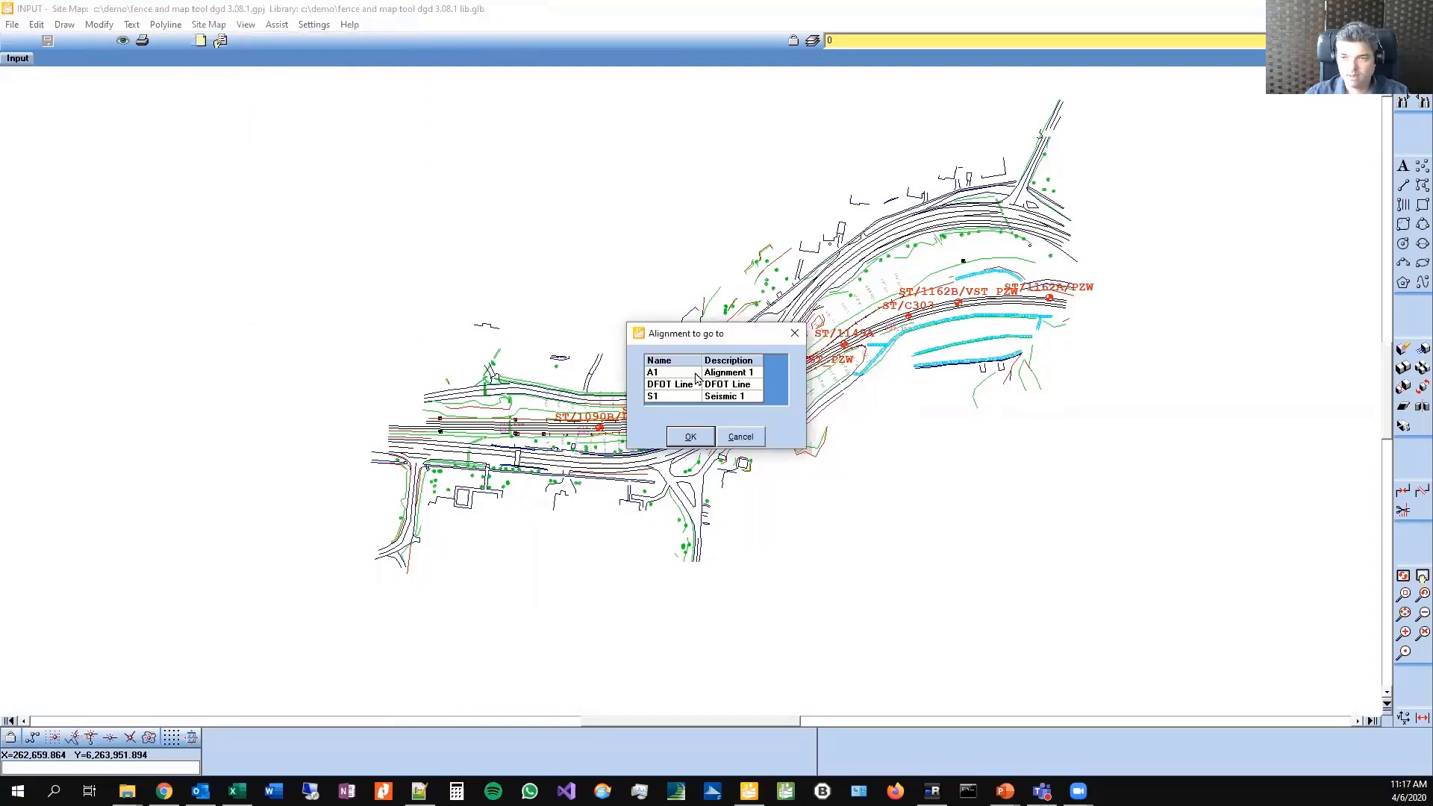
{"action": "double_click", "coordinate": [688, 372]}
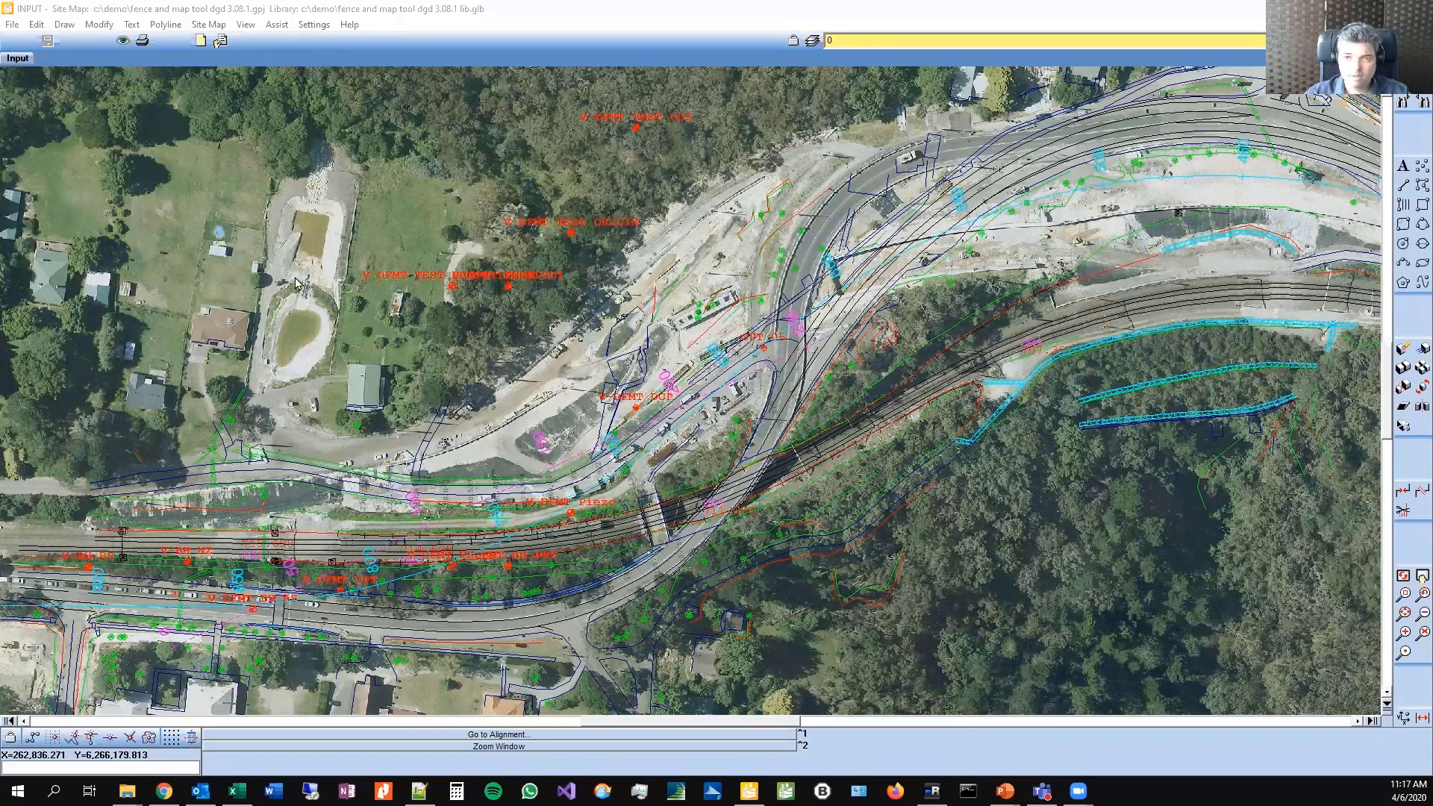
{"action": "key", "text": "alt+s"}
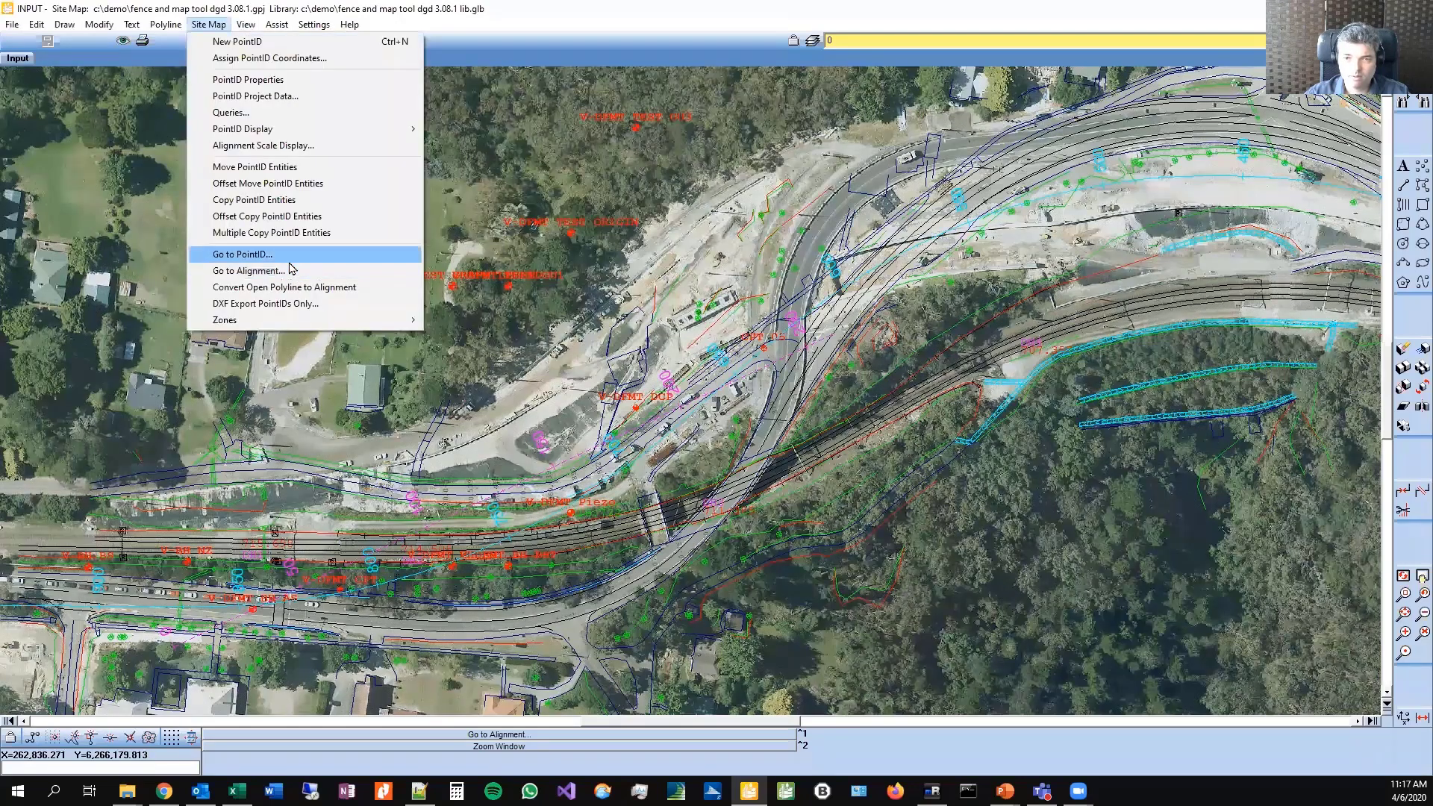
{"action": "left_click", "coordinate": [289, 271]}
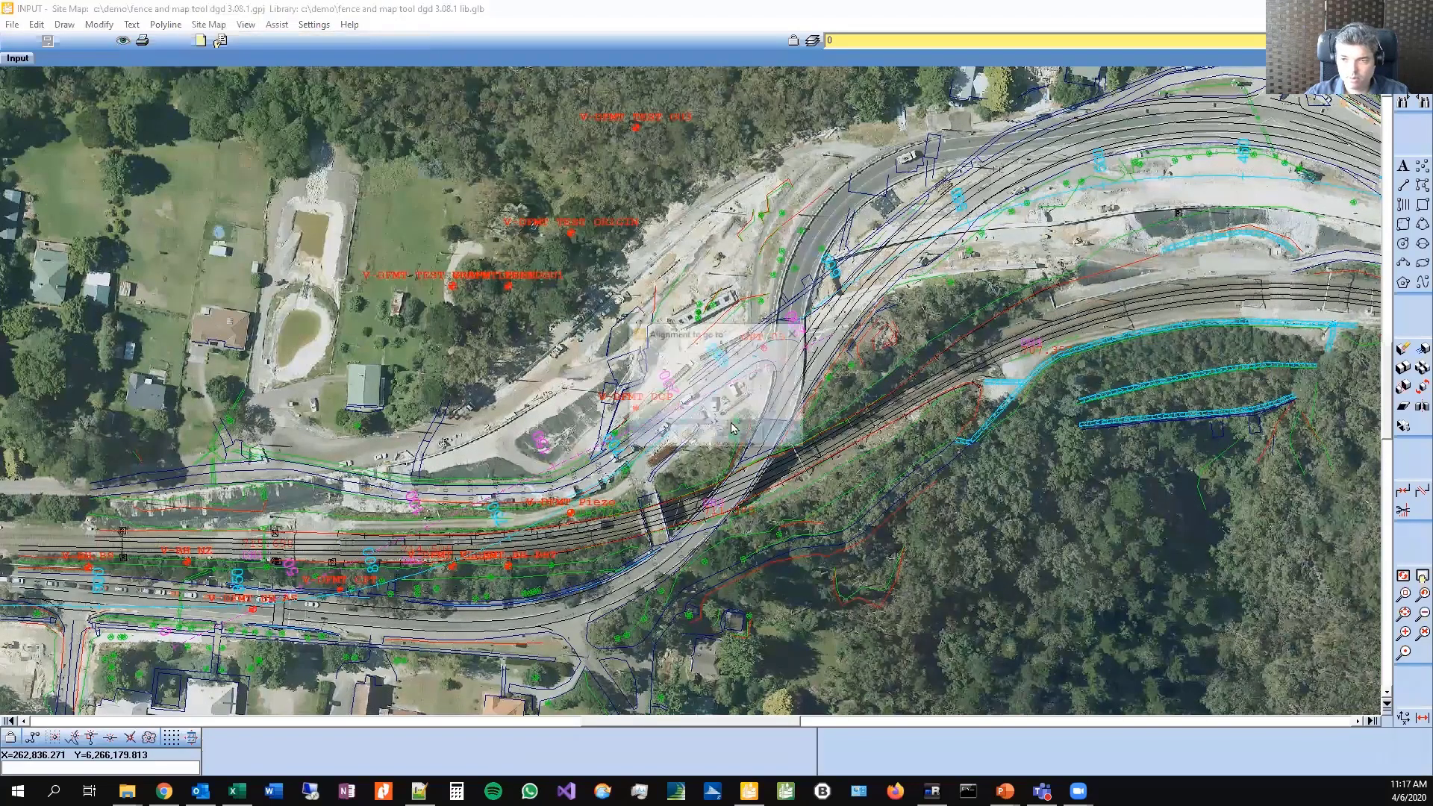
{"action": "double_click", "coordinate": [704, 383]}
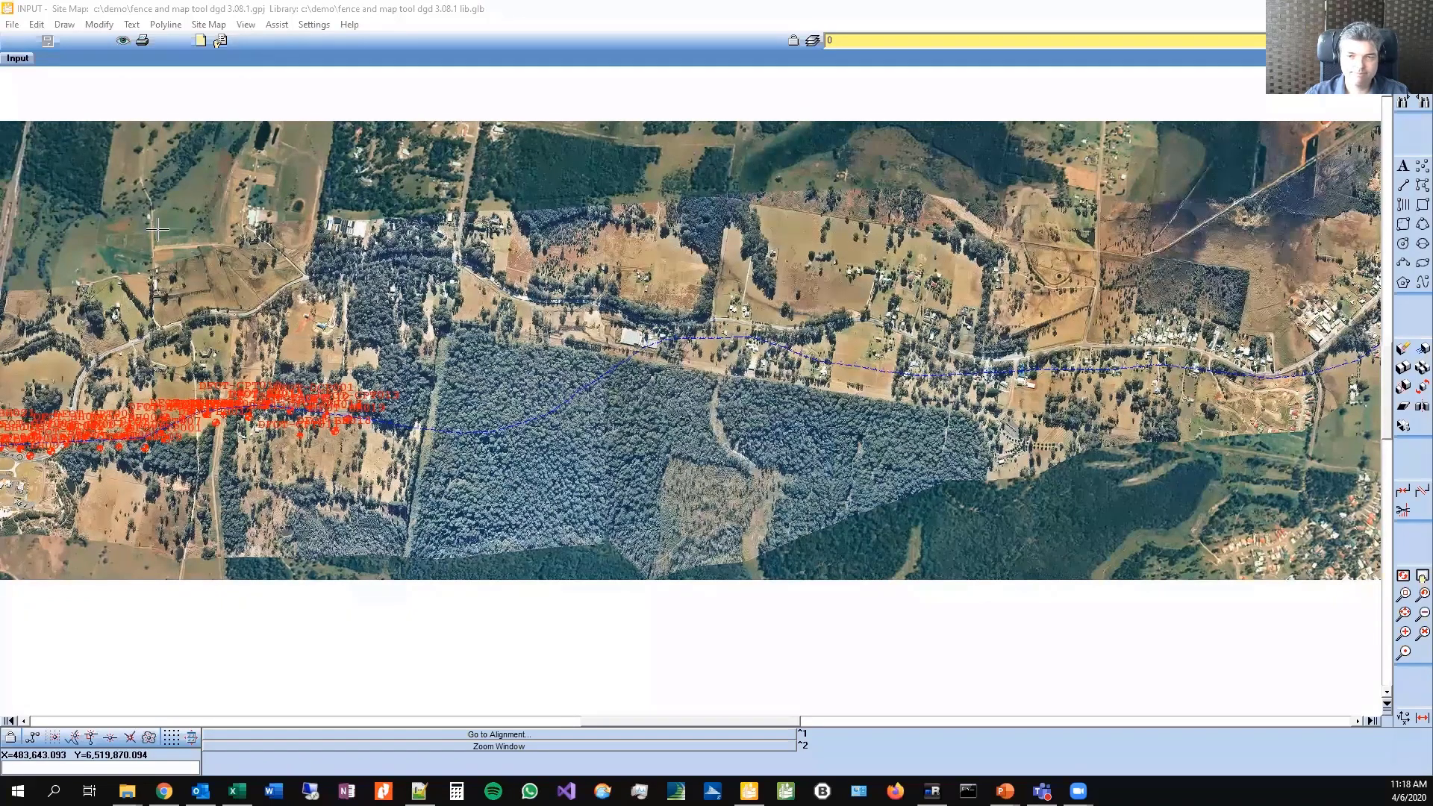
{"action": "left_click", "coordinate": [18, 60]}
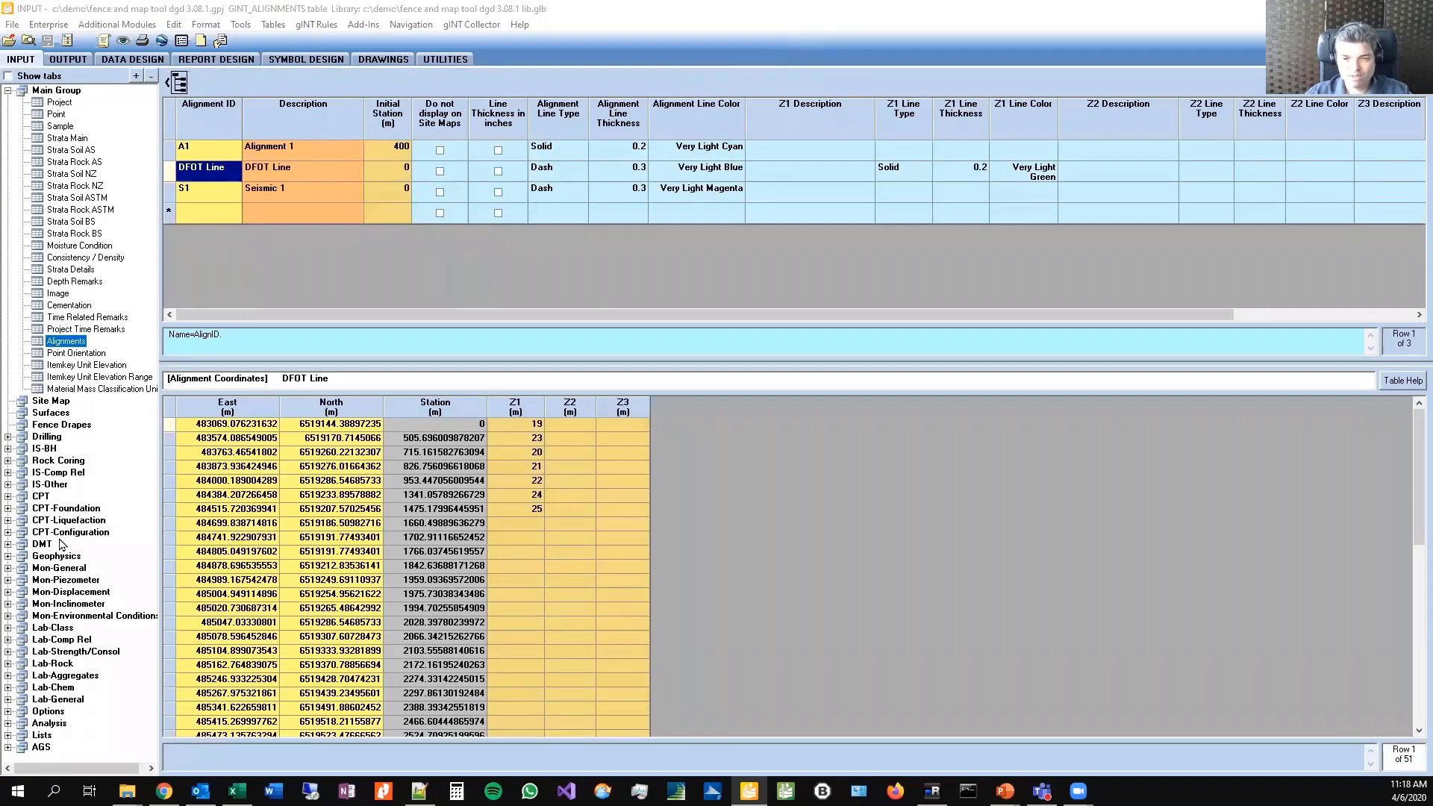
Step: Open the fence output and choose the FENCE A3L report
{"action": "left_click", "coordinate": [69, 59]}
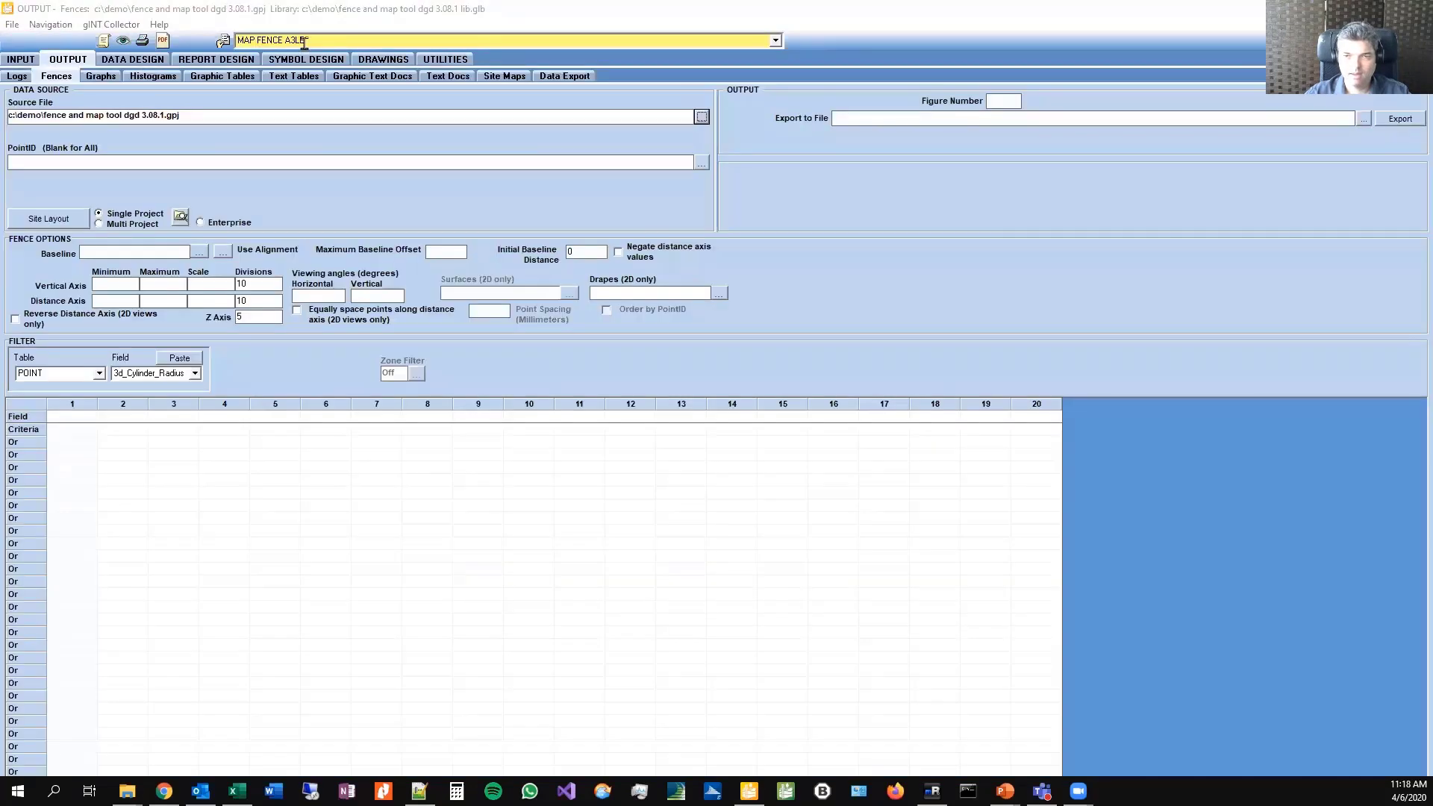
{"action": "left_click", "coordinate": [304, 41]}
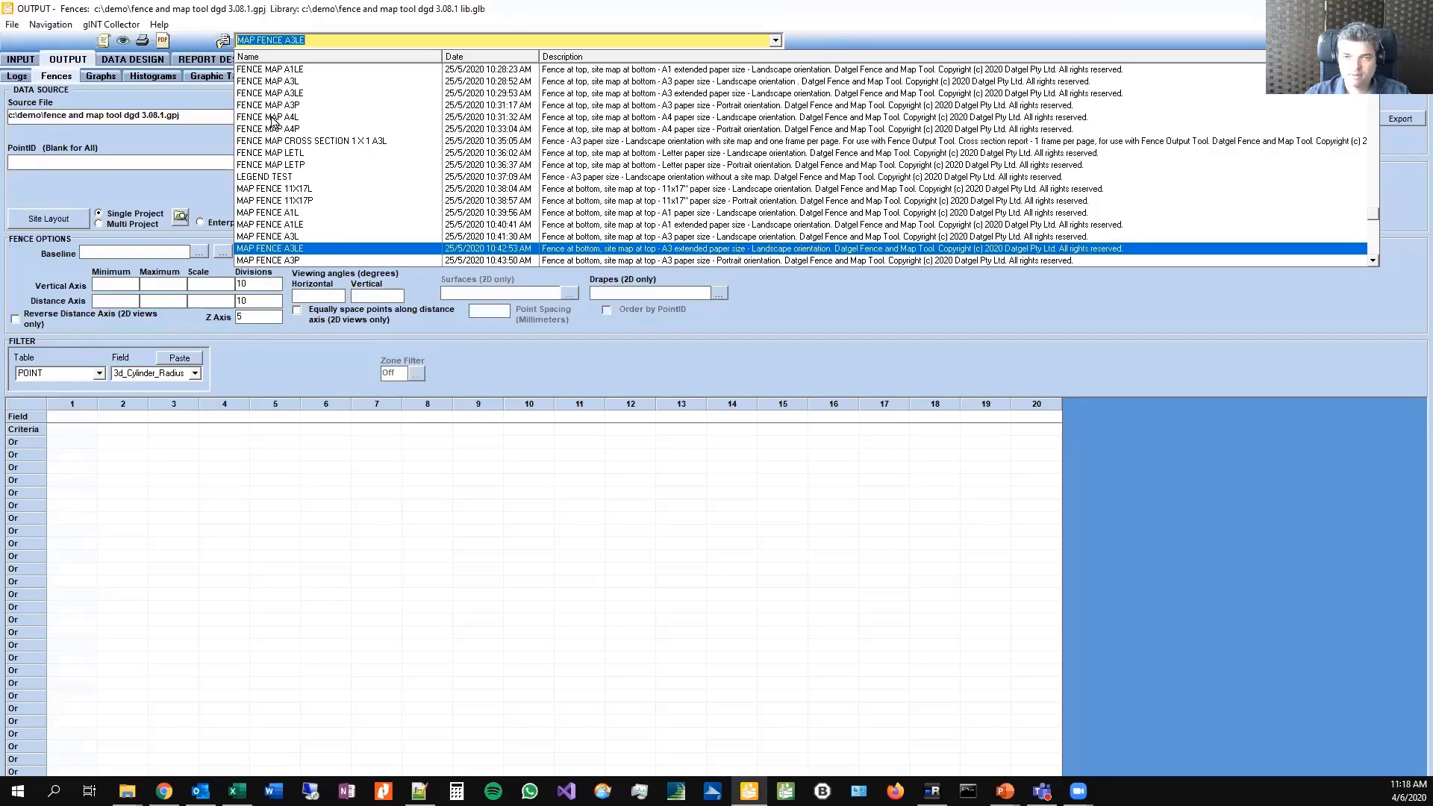
{"action": "left_click", "coordinate": [303, 82]}
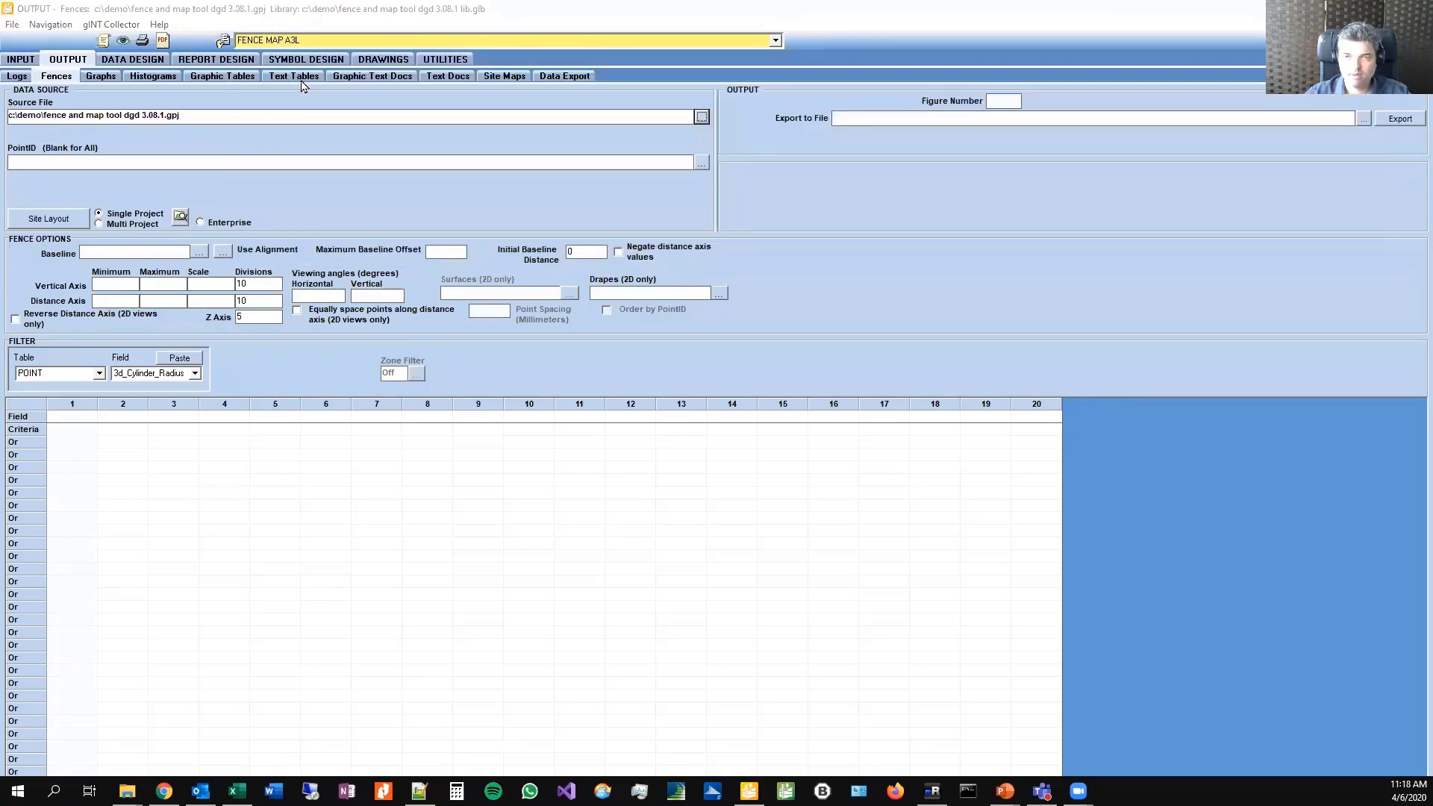
{"action": "left_click", "coordinate": [782, 40]}
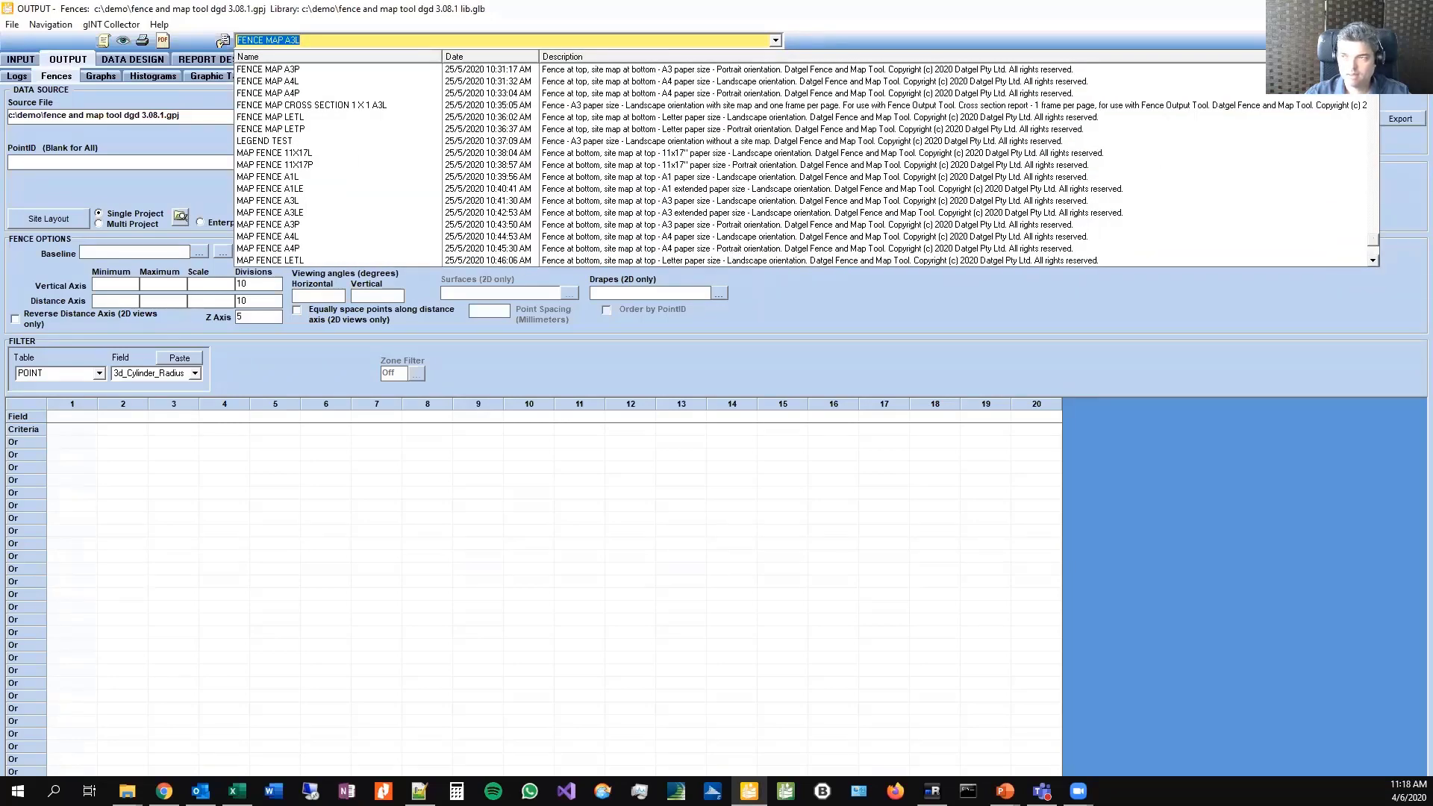
{"action": "scroll", "coordinate": [286, 88], "scroll_direction": "up", "scroll_amount": 5}
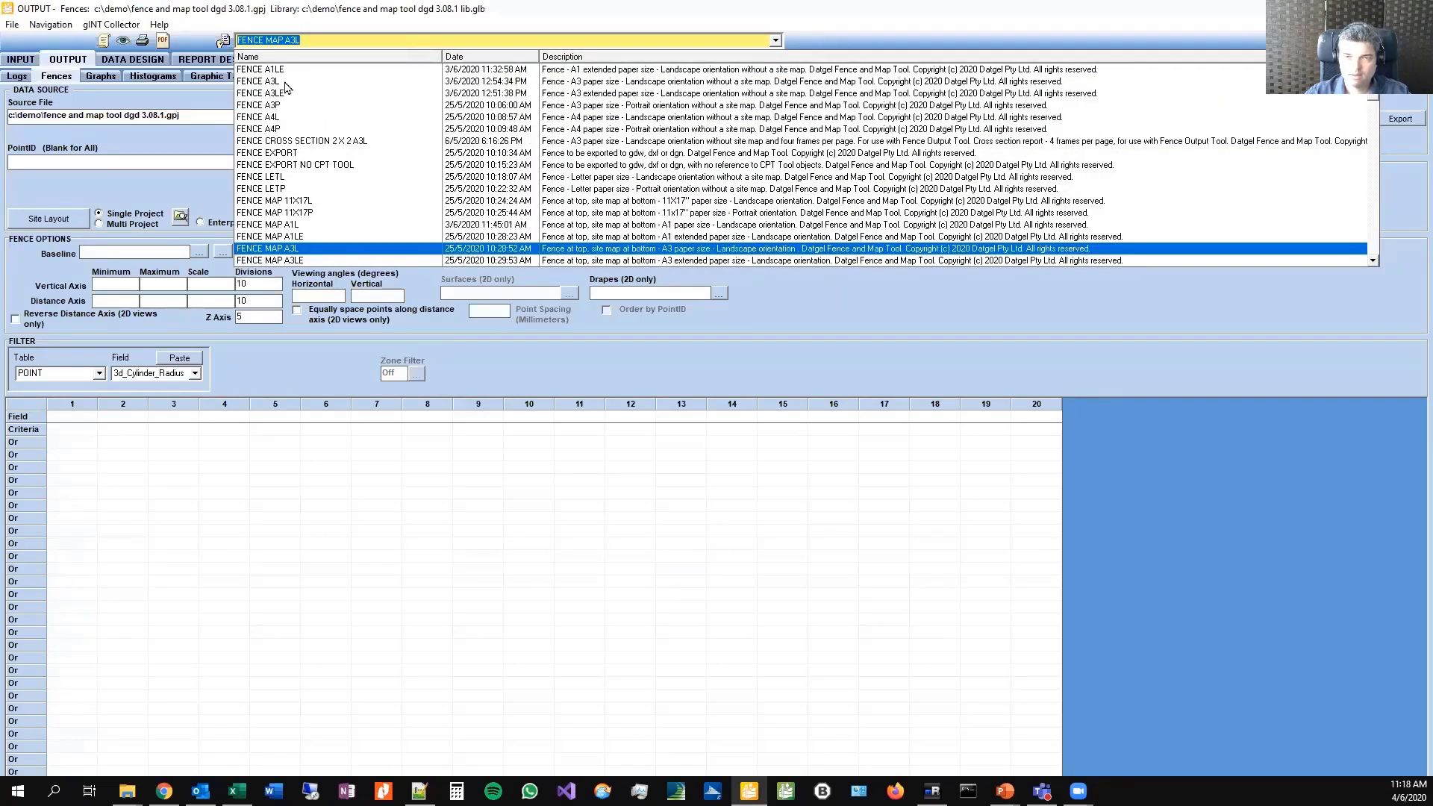
{"action": "left_click", "coordinate": [286, 82]}
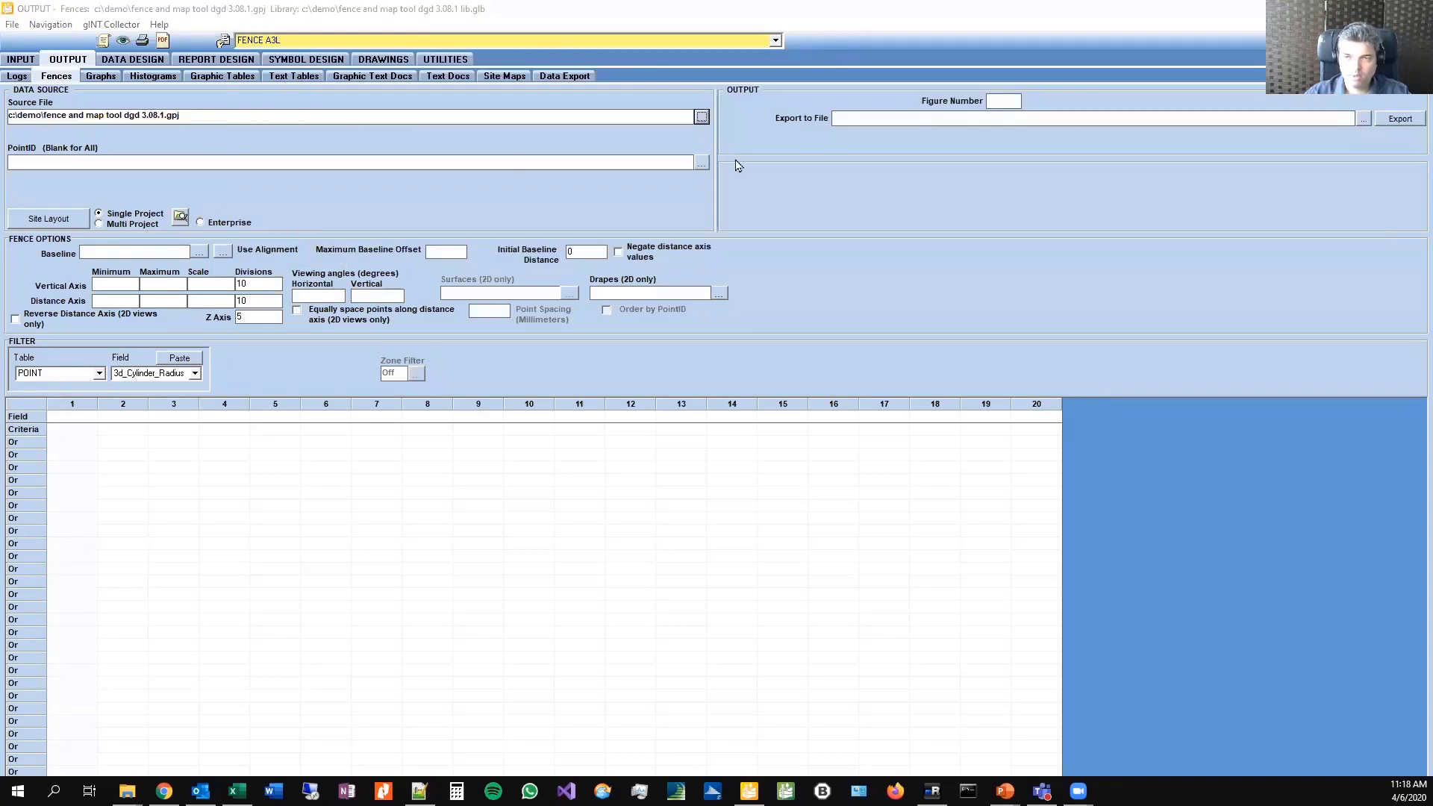
Step: Limit the fence output to the PointIDs from ST/1090A through ST/C303
{"action": "left_click", "coordinate": [701, 162]}
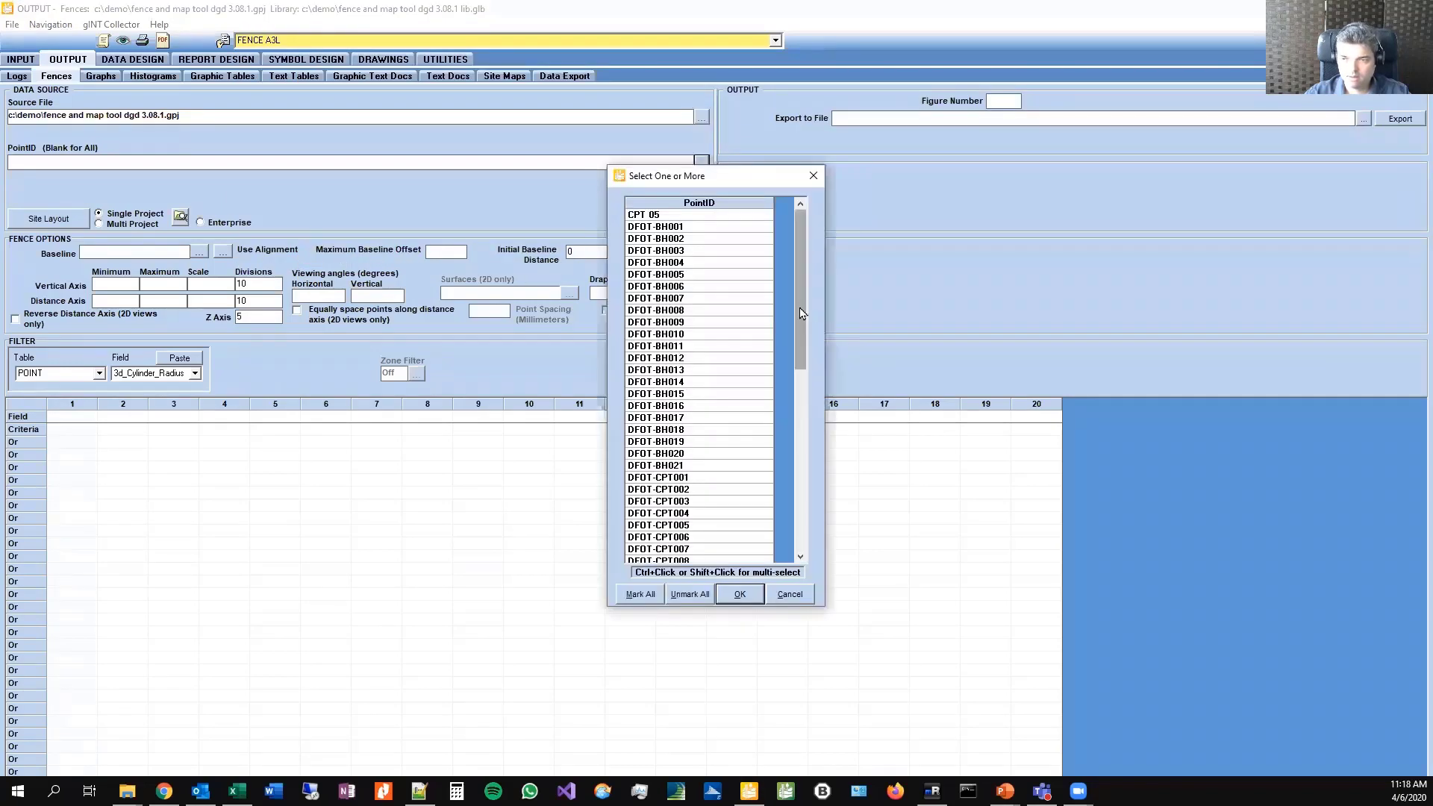
{"action": "left_click_drag", "start_coordinate": [801, 312], "coordinate": [793, 518]}
{"action": "left_click", "coordinate": [673, 275]}
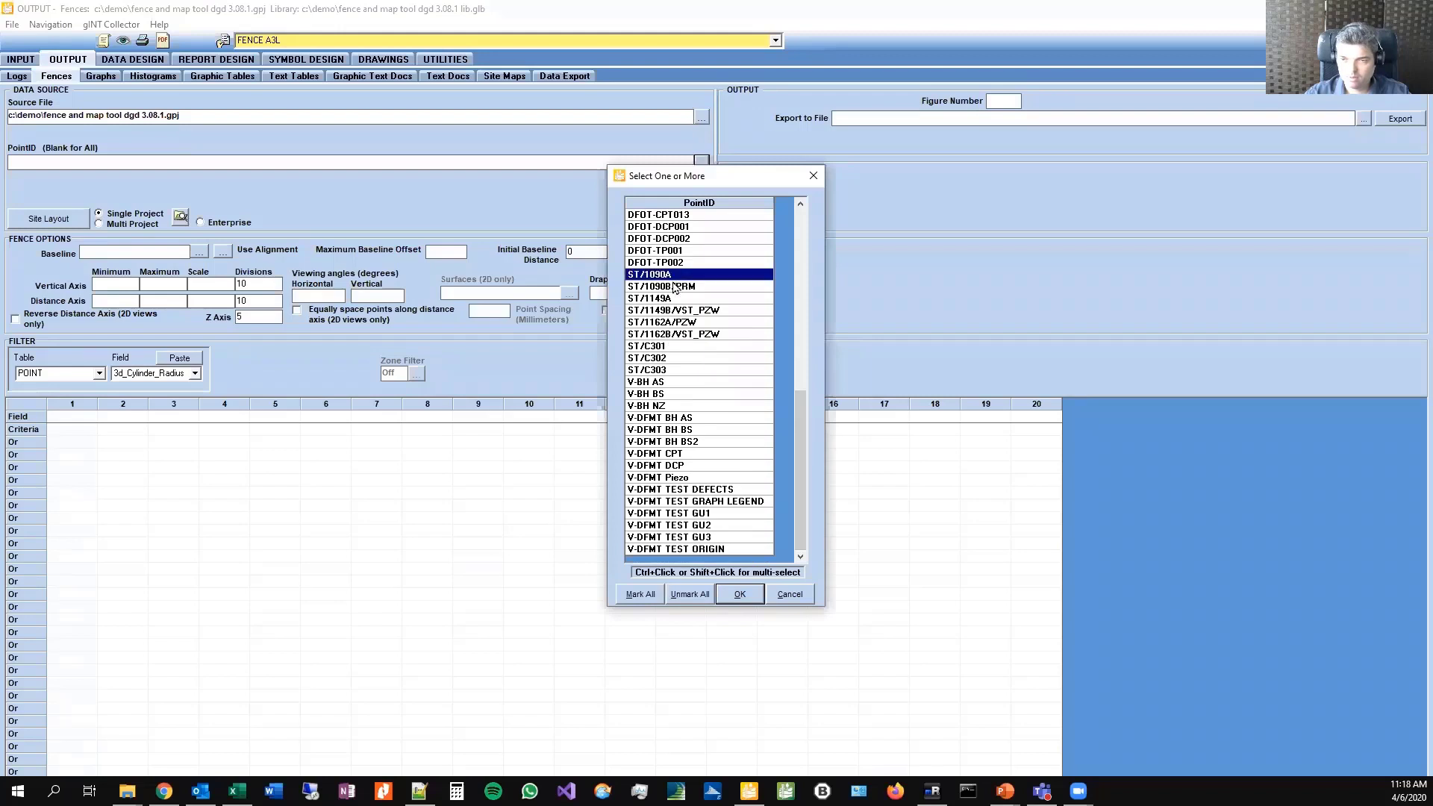
{"action": "left_click", "coordinate": [676, 370], "text": "shift"}
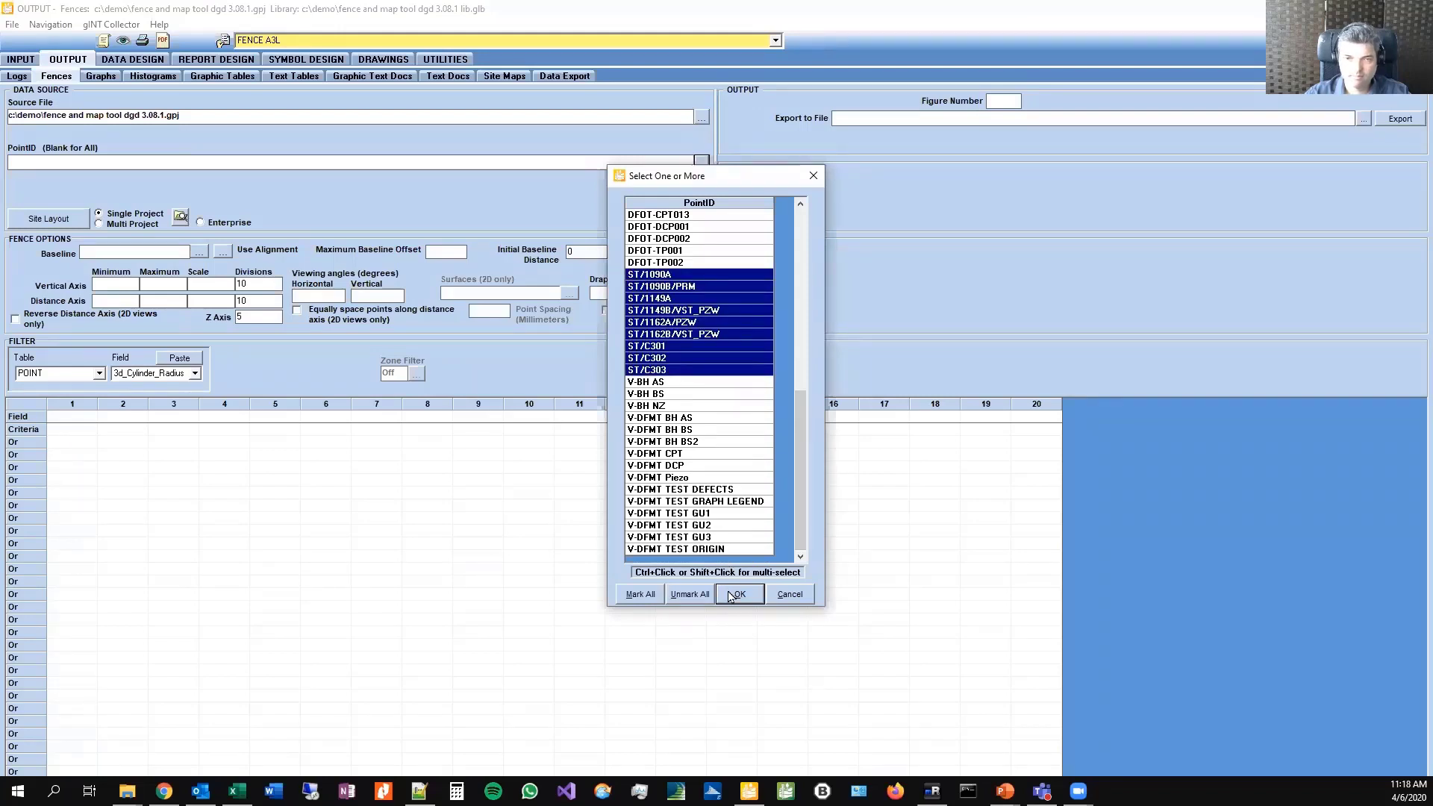
{"action": "left_click", "coordinate": [736, 594]}
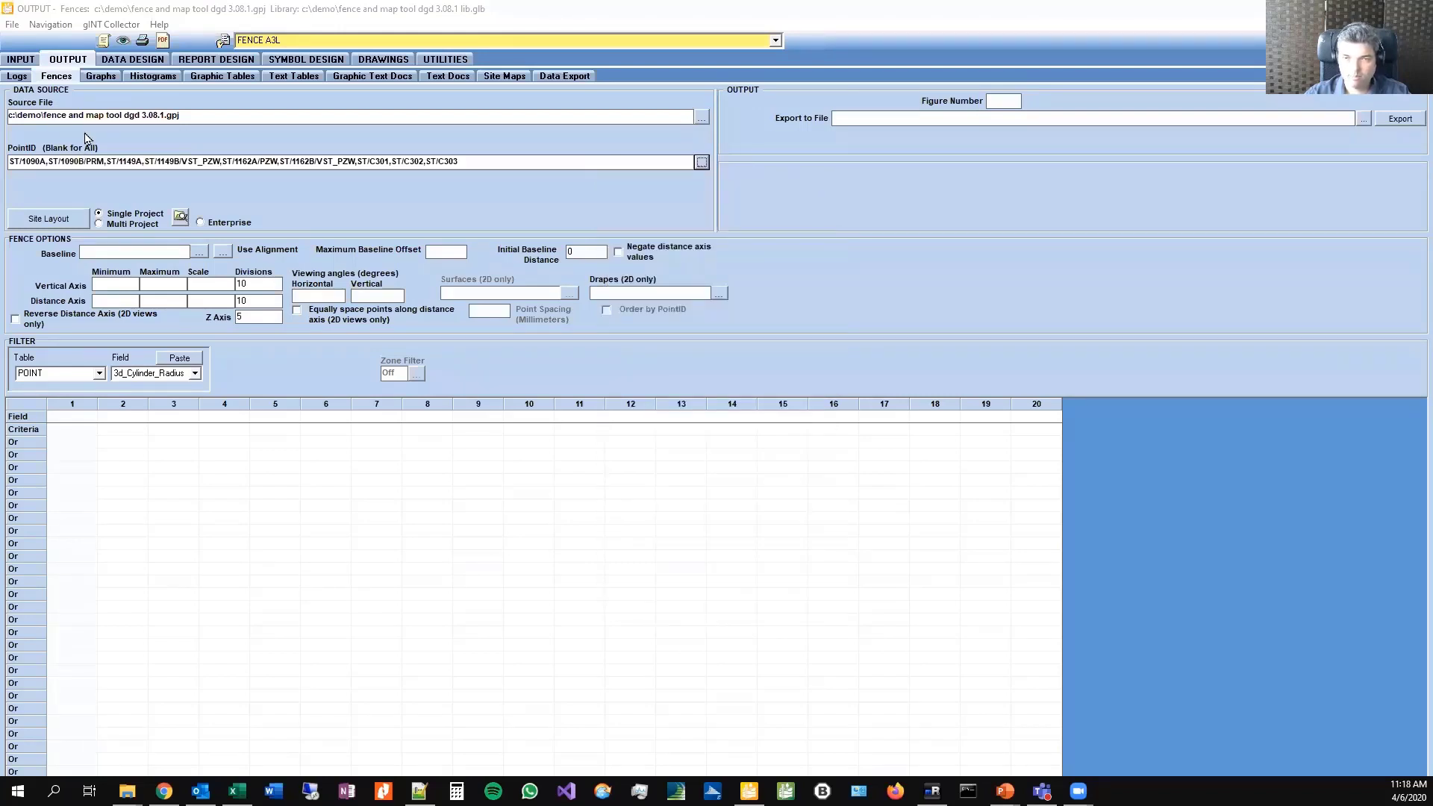
Step: Start a preview of the fence and set its Stick report variable to L GU1, material graphic with Geology Project Unit 1 colour
{"action": "left_click", "coordinate": [125, 43]}
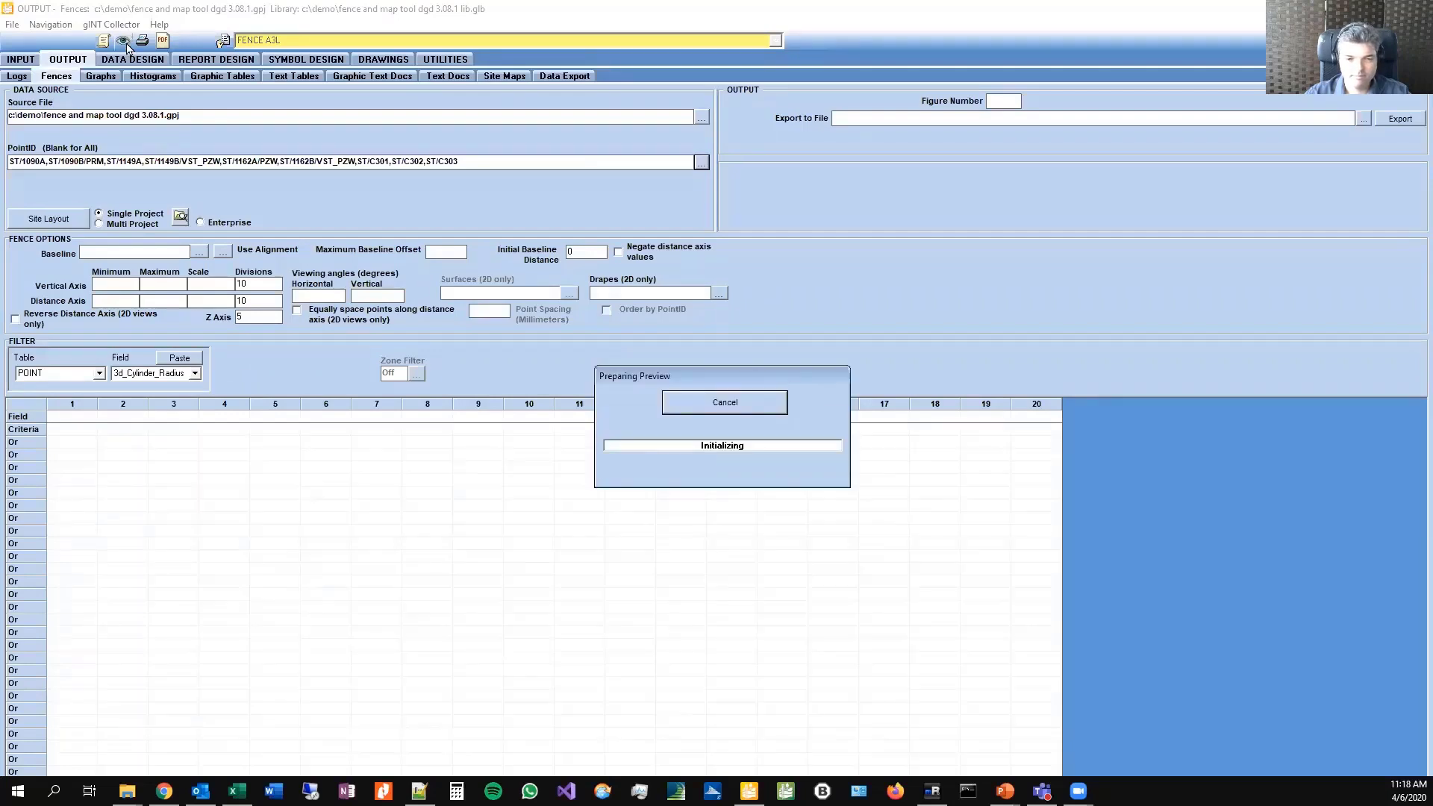
{"action": "left_click", "coordinate": [669, 286]}
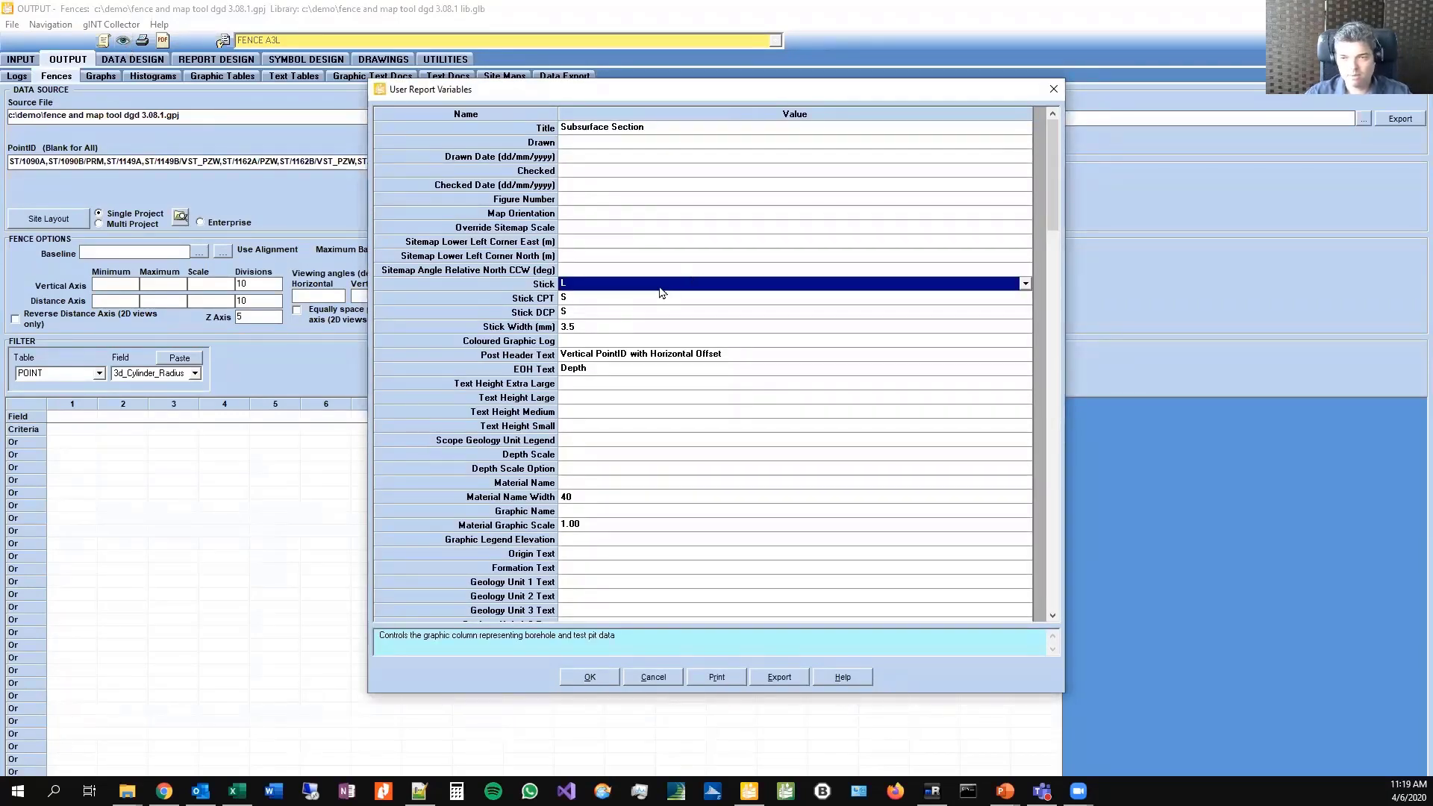
{"action": "left_click", "coordinate": [660, 288]}
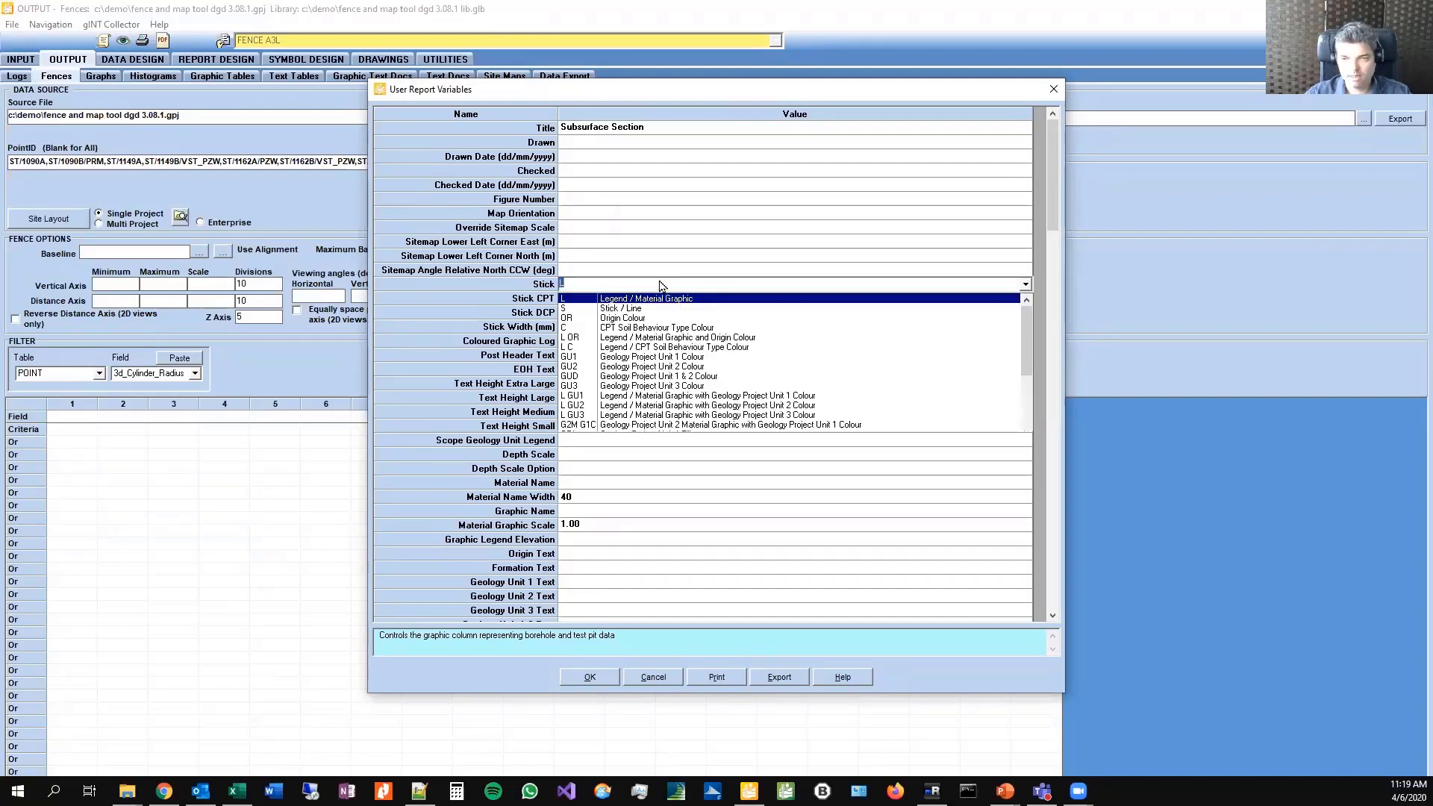
{"action": "left_click", "coordinate": [634, 402]}
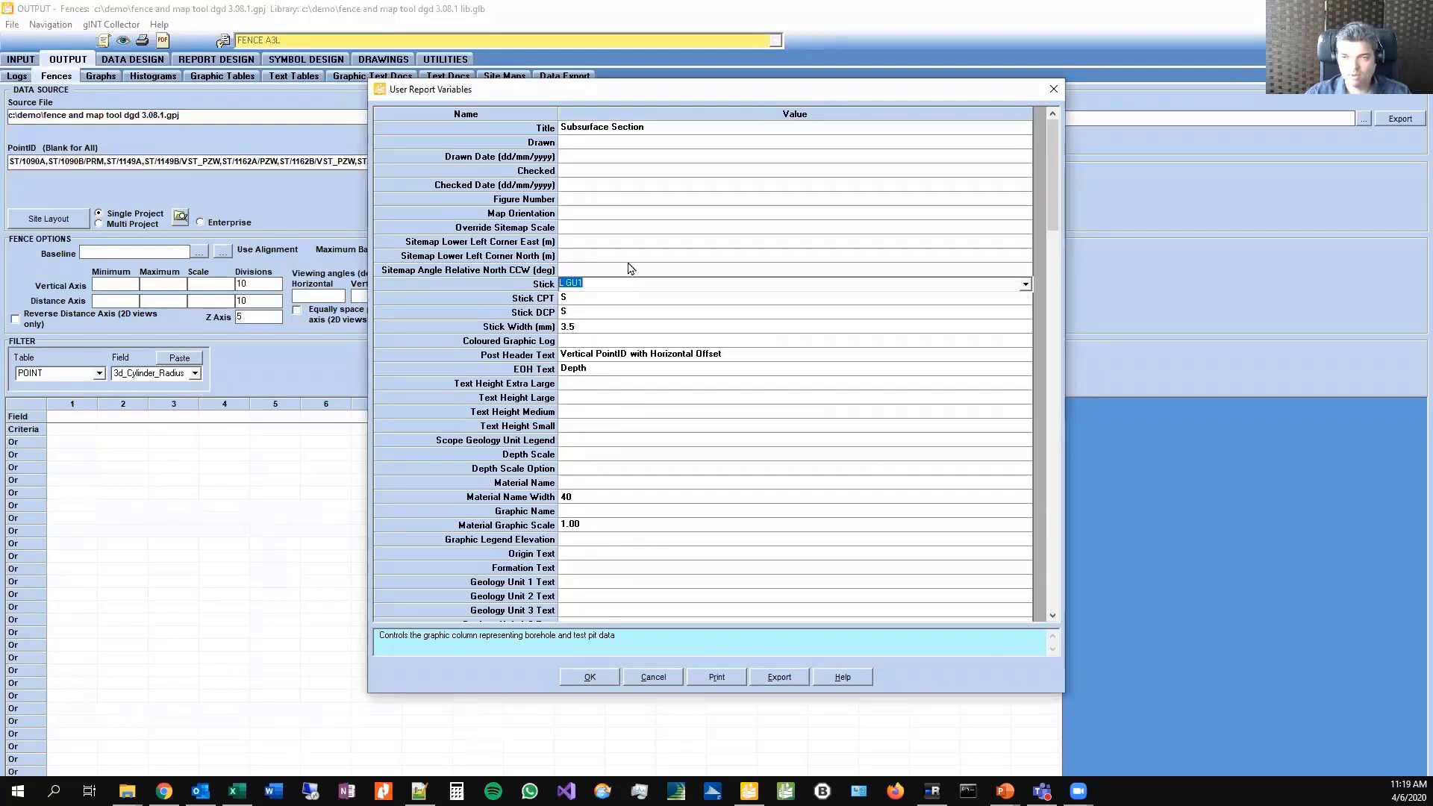
Step: Set the Stick Width report variable to 6 mm
{"action": "left_click", "coordinate": [601, 288]}
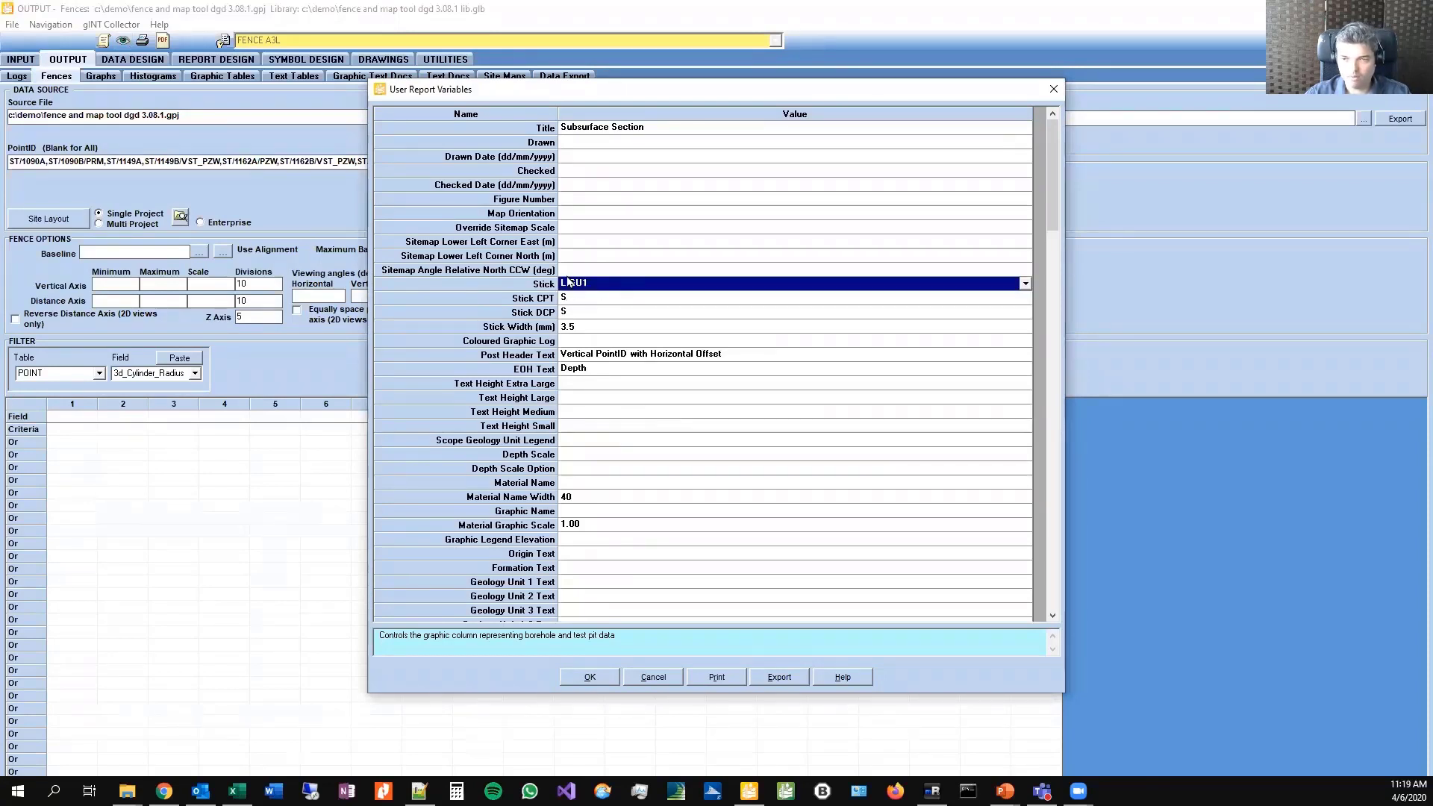
{"action": "left_click", "coordinate": [577, 332]}
{"action": "type", "text": "6"}
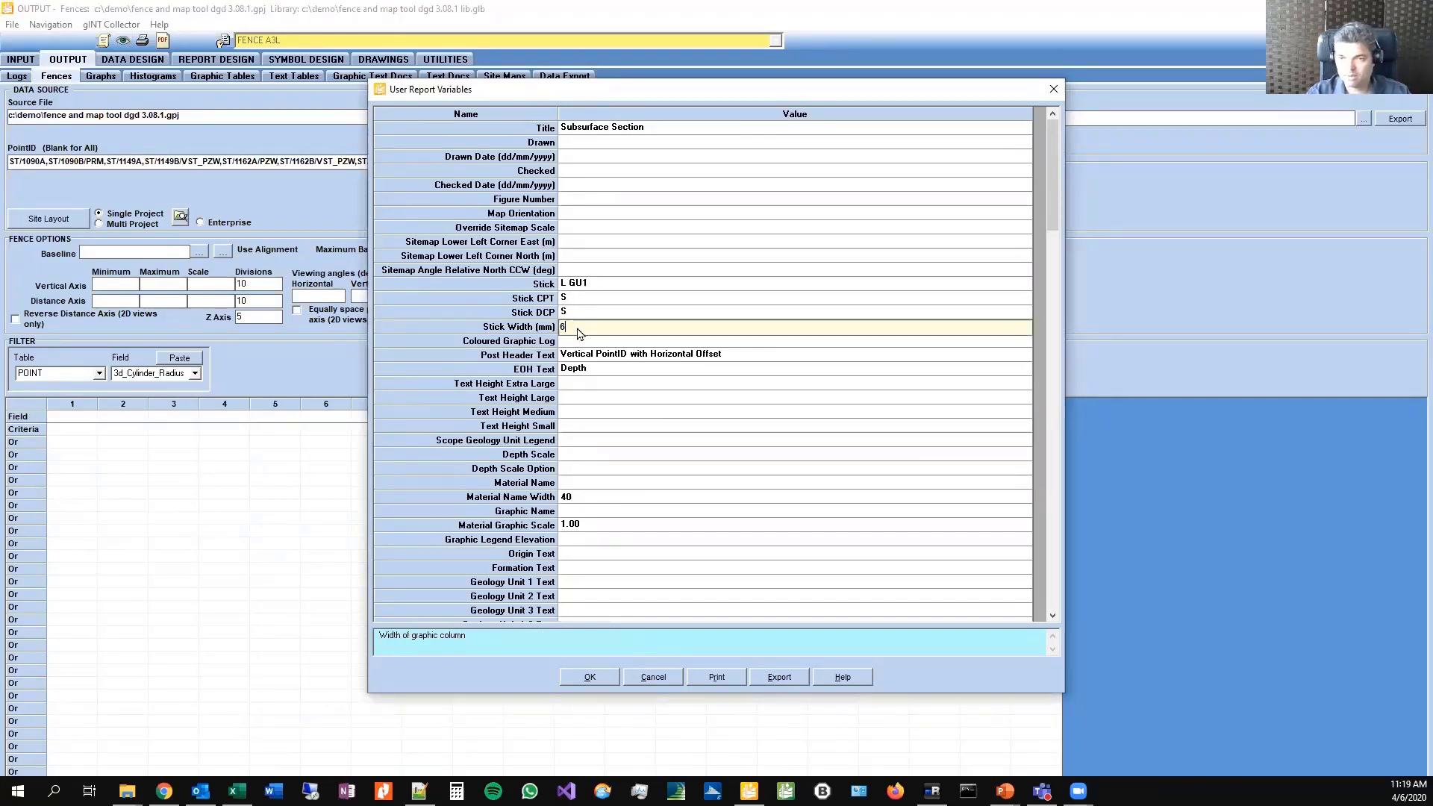
{"action": "key", "text": "Return"}
Step: Set Post Header Text to Horizontal PointID with Horizontal Offset and Horizontal Elevation, and EOH Text to Depth and Elevation
{"action": "left_click", "coordinate": [764, 357]}
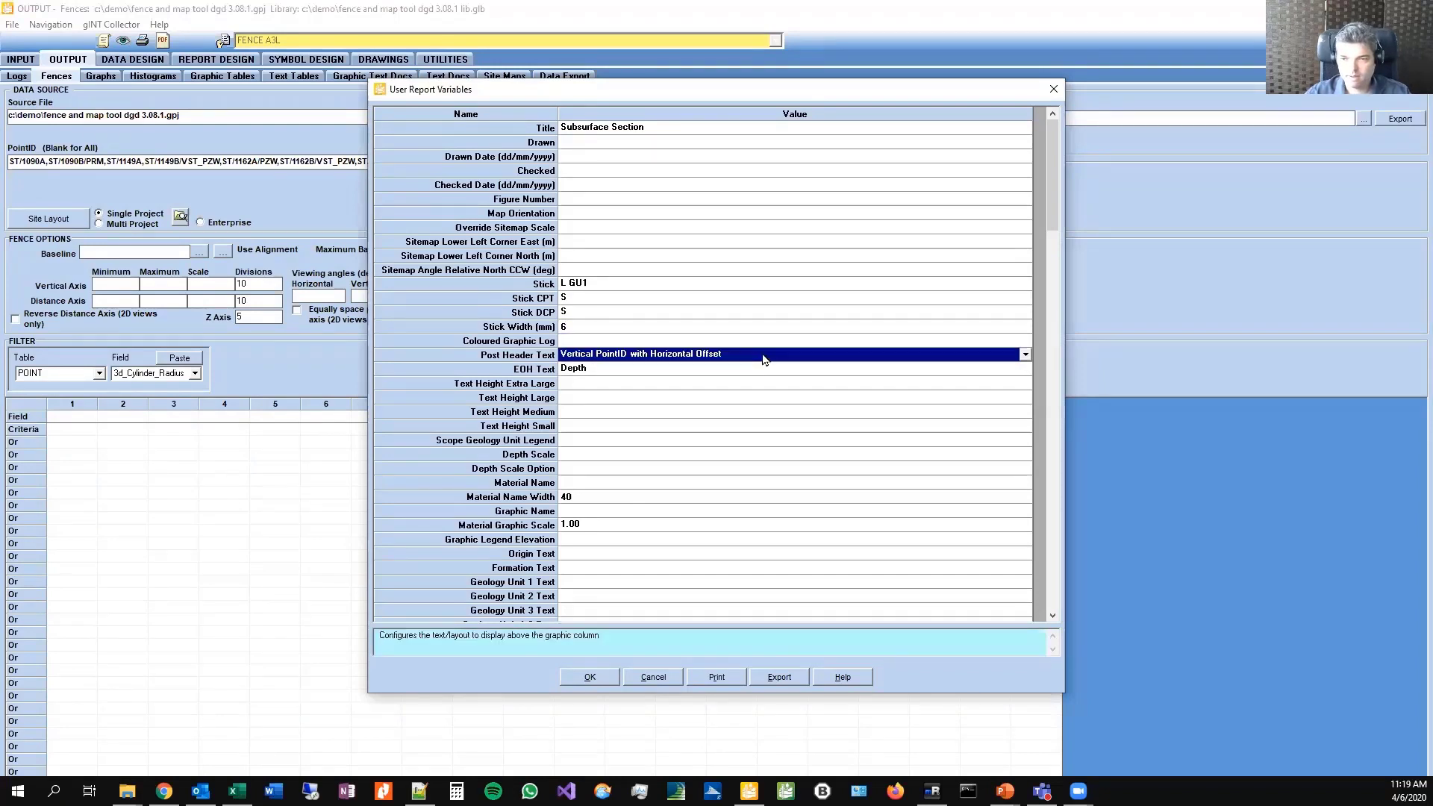
{"action": "left_click", "coordinate": [764, 358]}
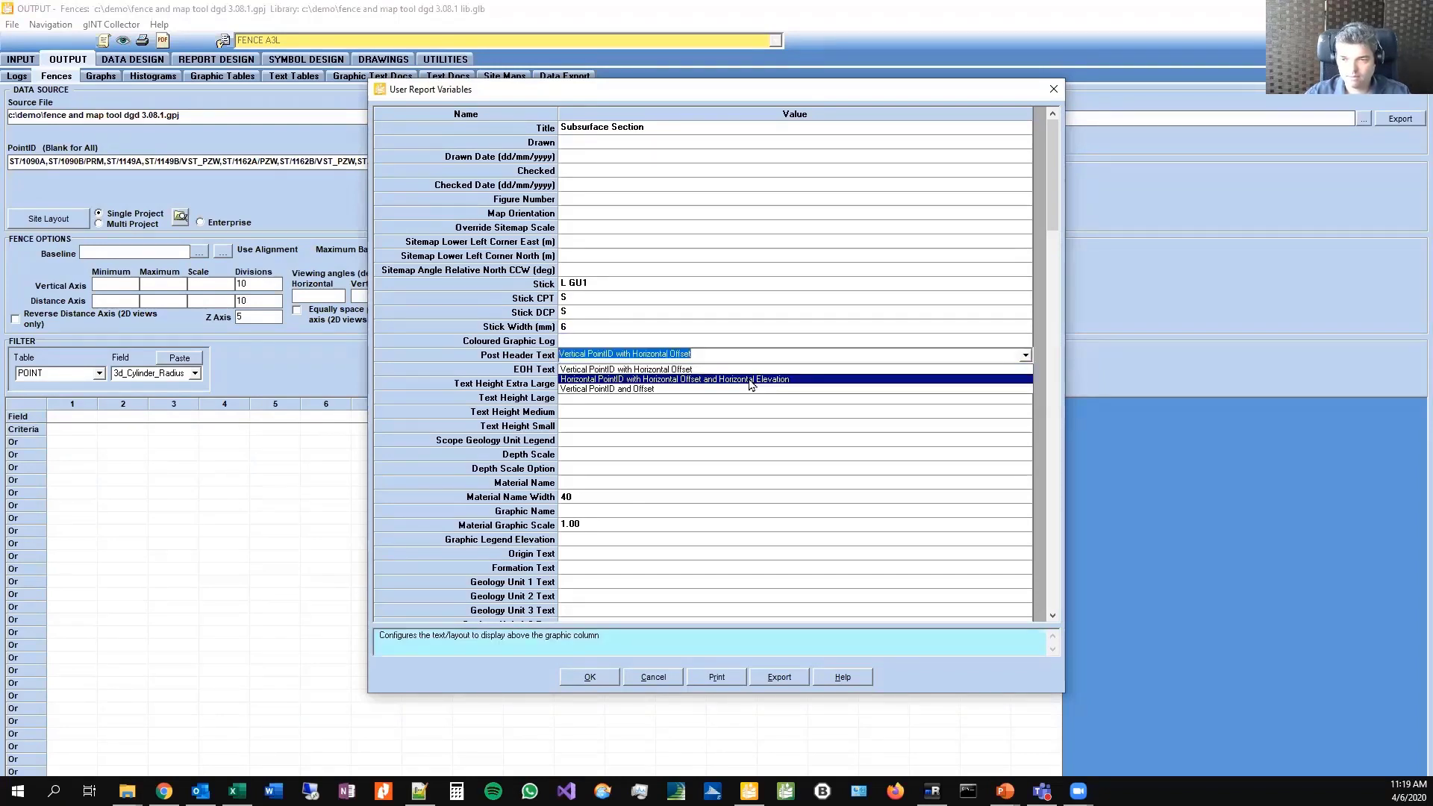
{"action": "left_click", "coordinate": [749, 379]}
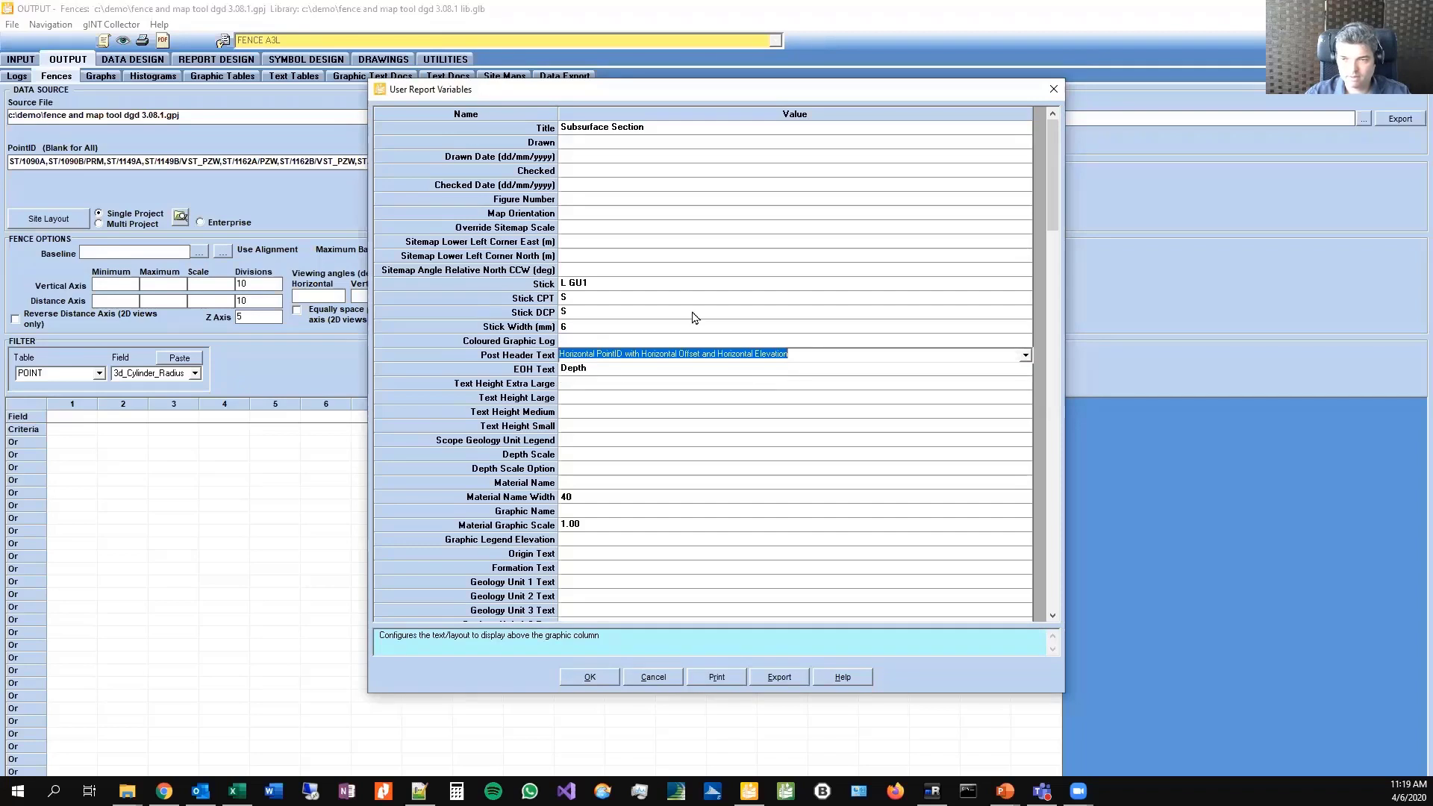
{"action": "left_click", "coordinate": [593, 371]}
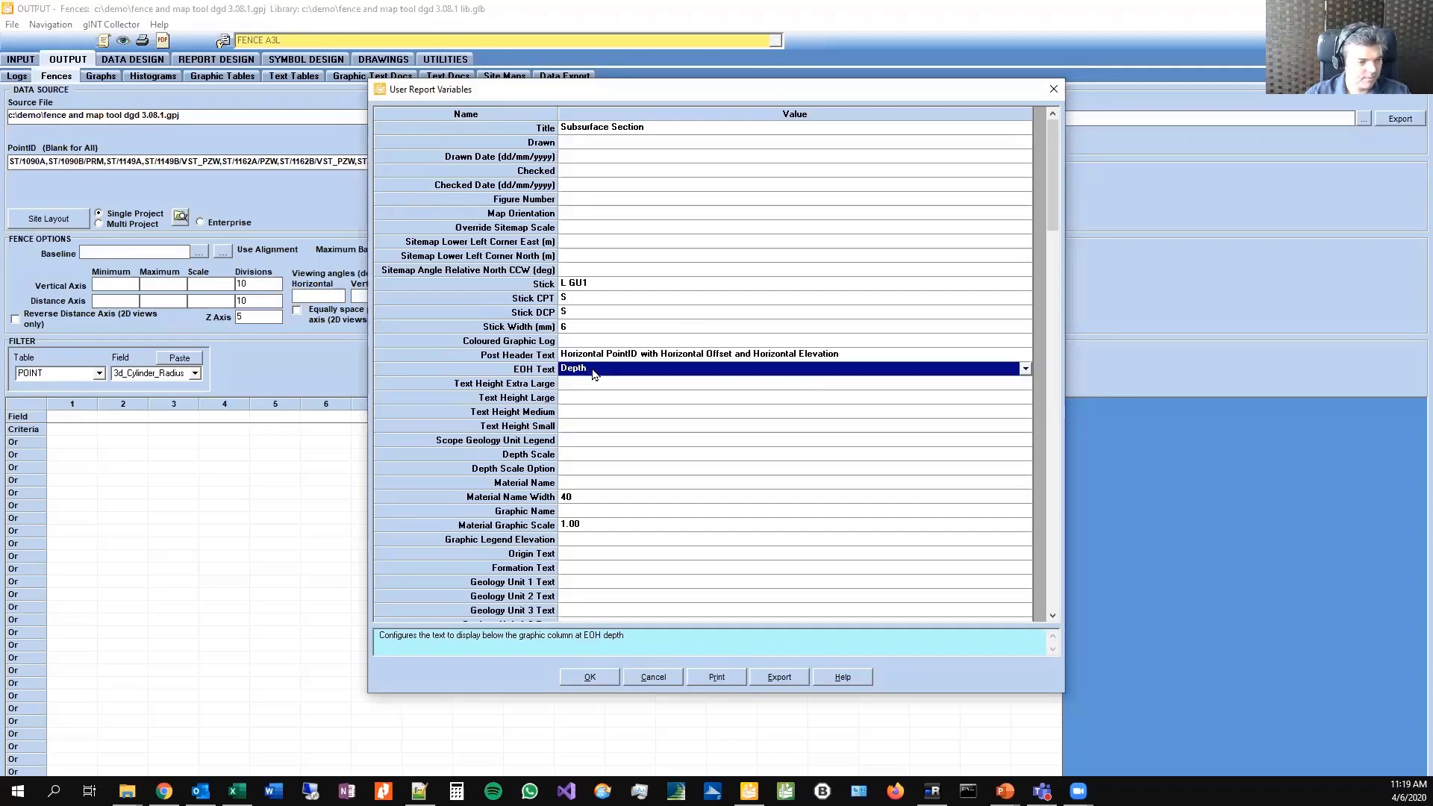
{"action": "left_click", "coordinate": [595, 373]}
{"action": "left_click", "coordinate": [608, 403]}
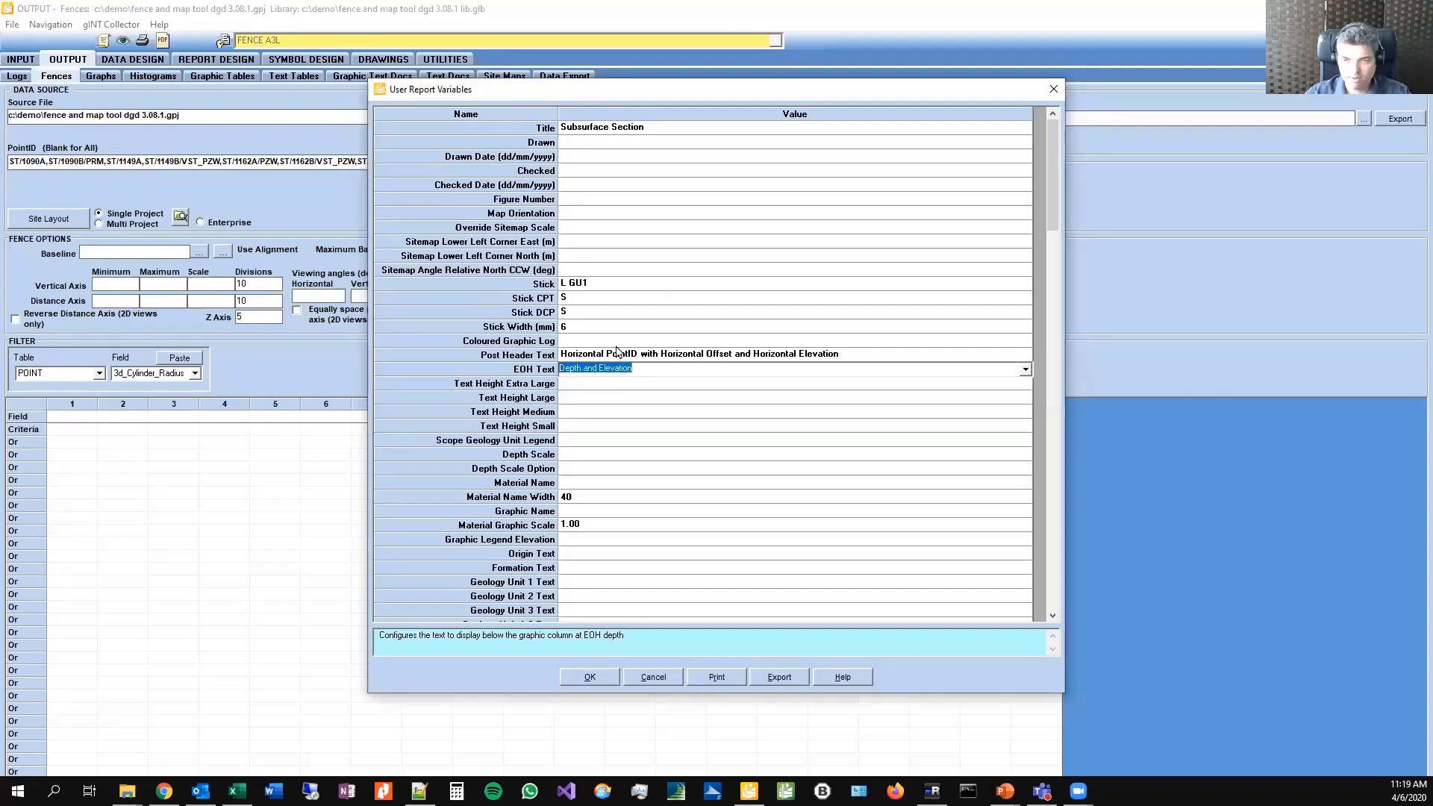
{"action": "left_click", "coordinate": [566, 398]}
Step: Set the Depth Scale variable to L and the Depth Scale Option to Auto scaled
{"action": "scroll", "coordinate": [651, 435], "scroll_direction": "down", "scroll_amount": 2}
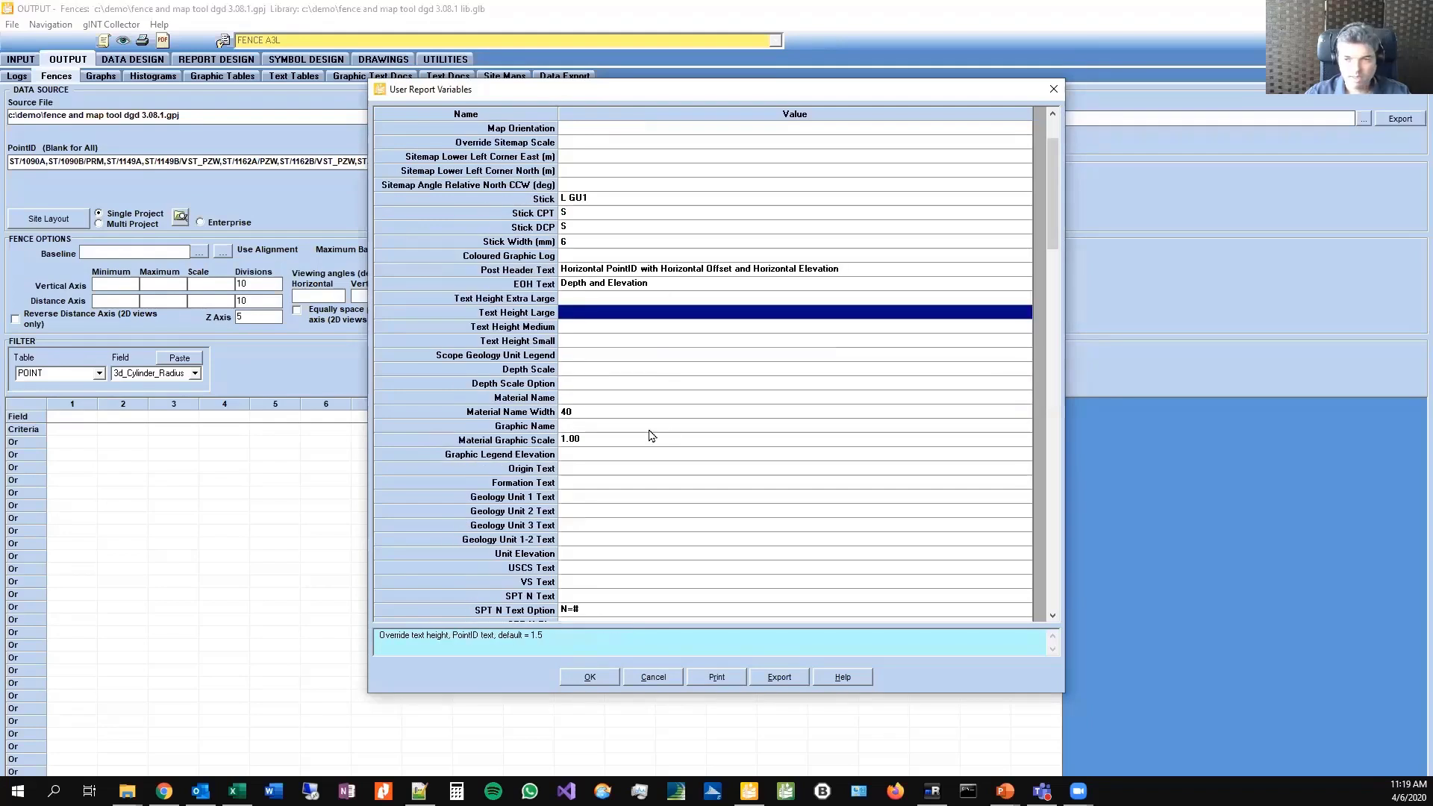
{"action": "scroll", "coordinate": [651, 435], "scroll_direction": "down", "scroll_amount": 1}
{"action": "left_click", "coordinate": [582, 385]}
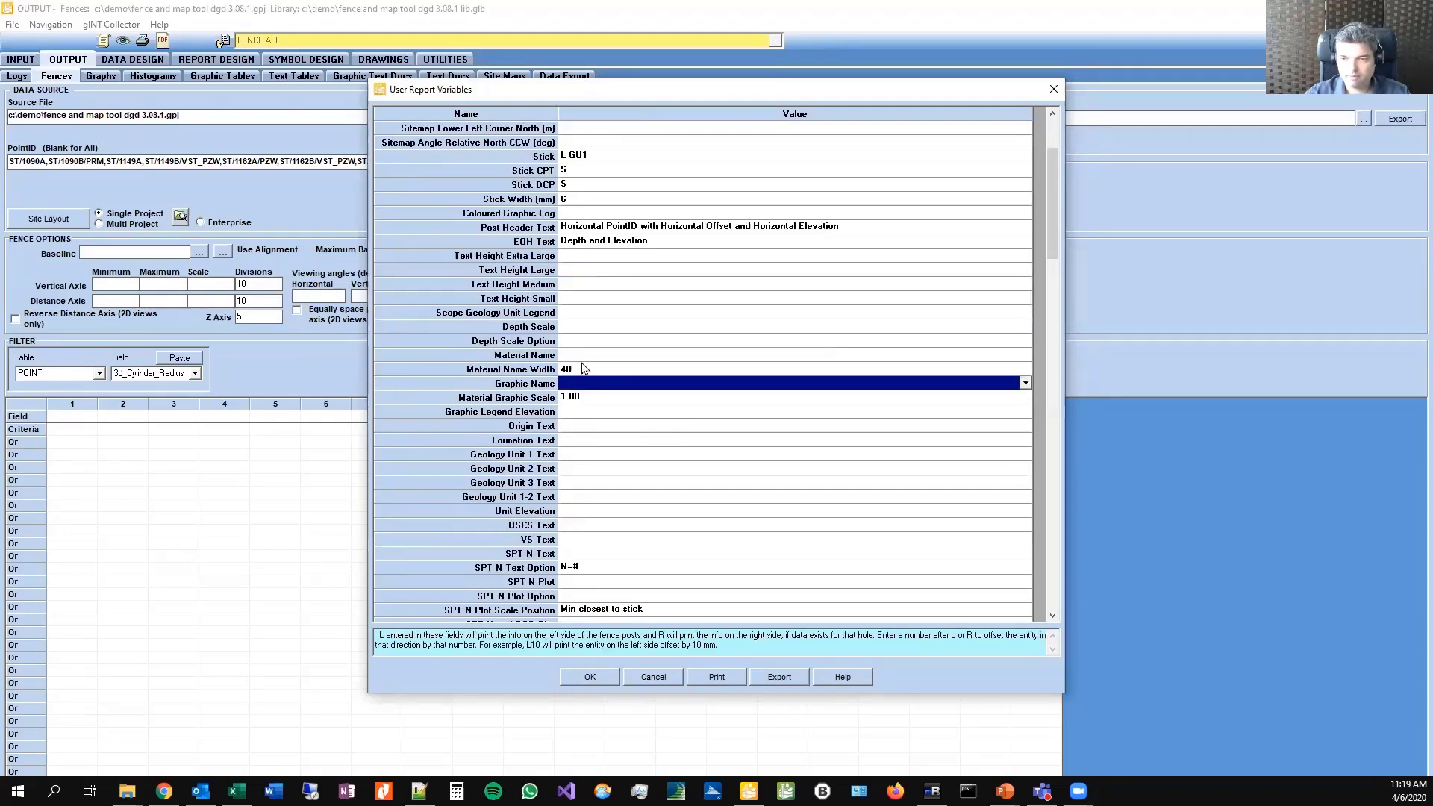
{"action": "left_click", "coordinate": [579, 328]}
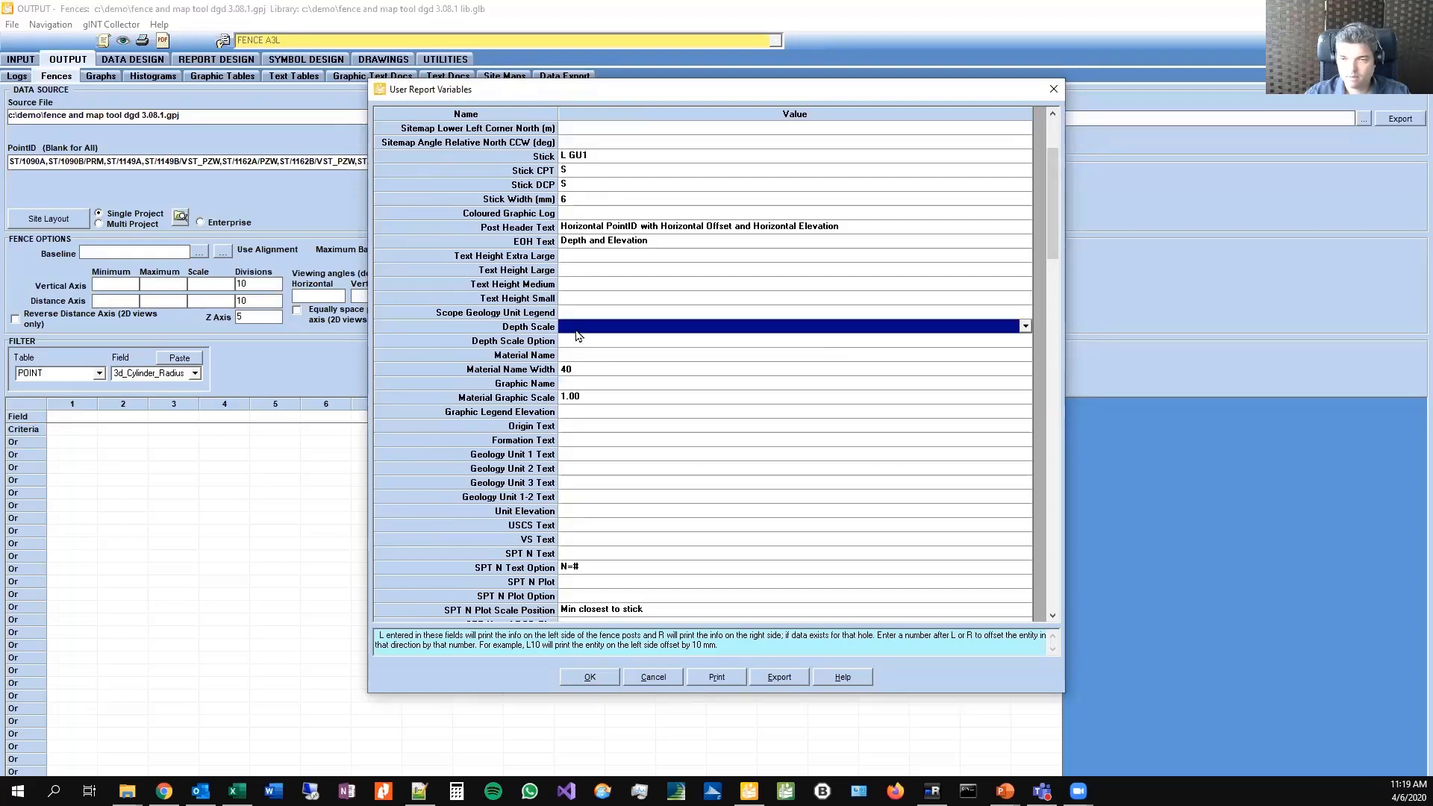
{"action": "type", "text": "L"}
{"action": "key", "text": "Return"}
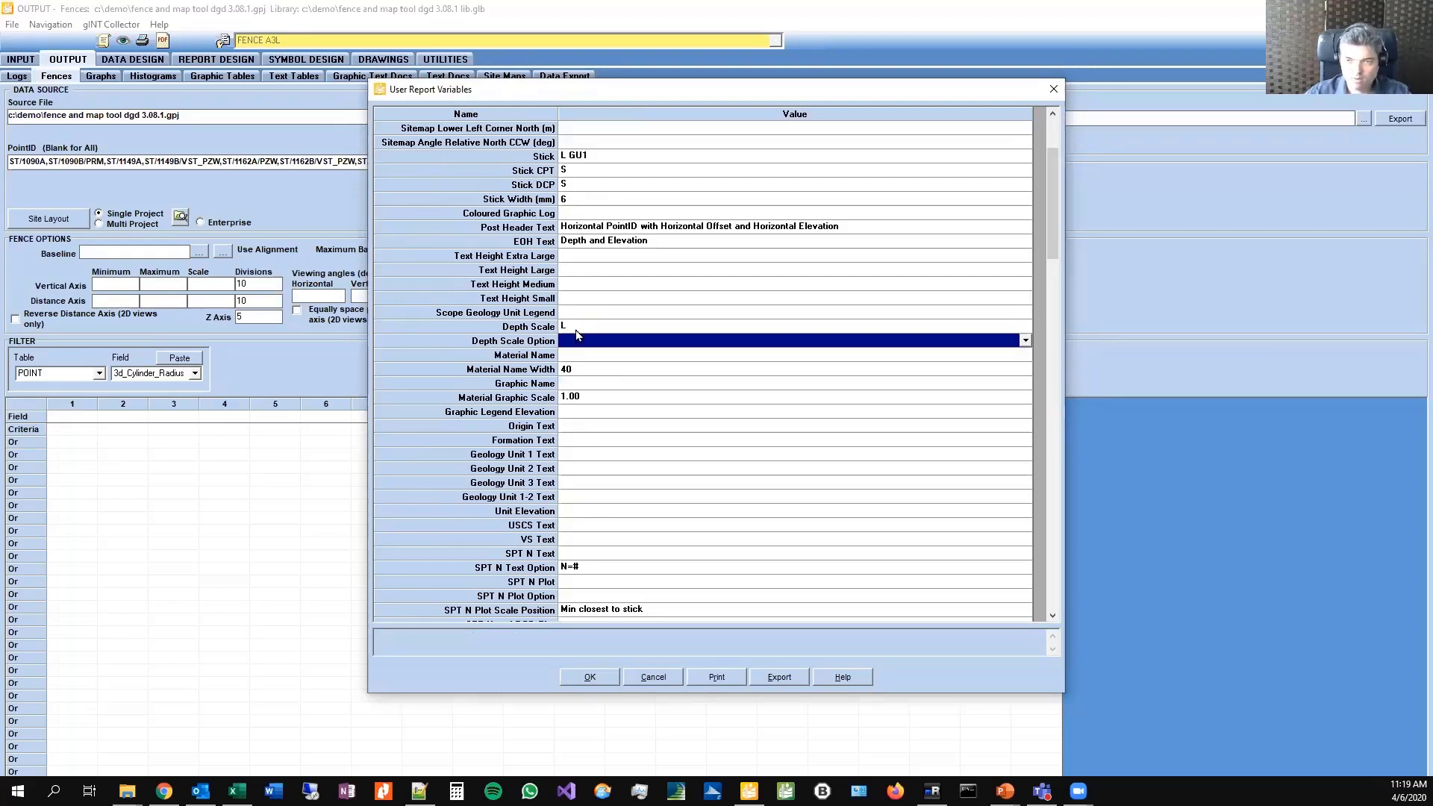
{"action": "left_click", "coordinate": [575, 344]}
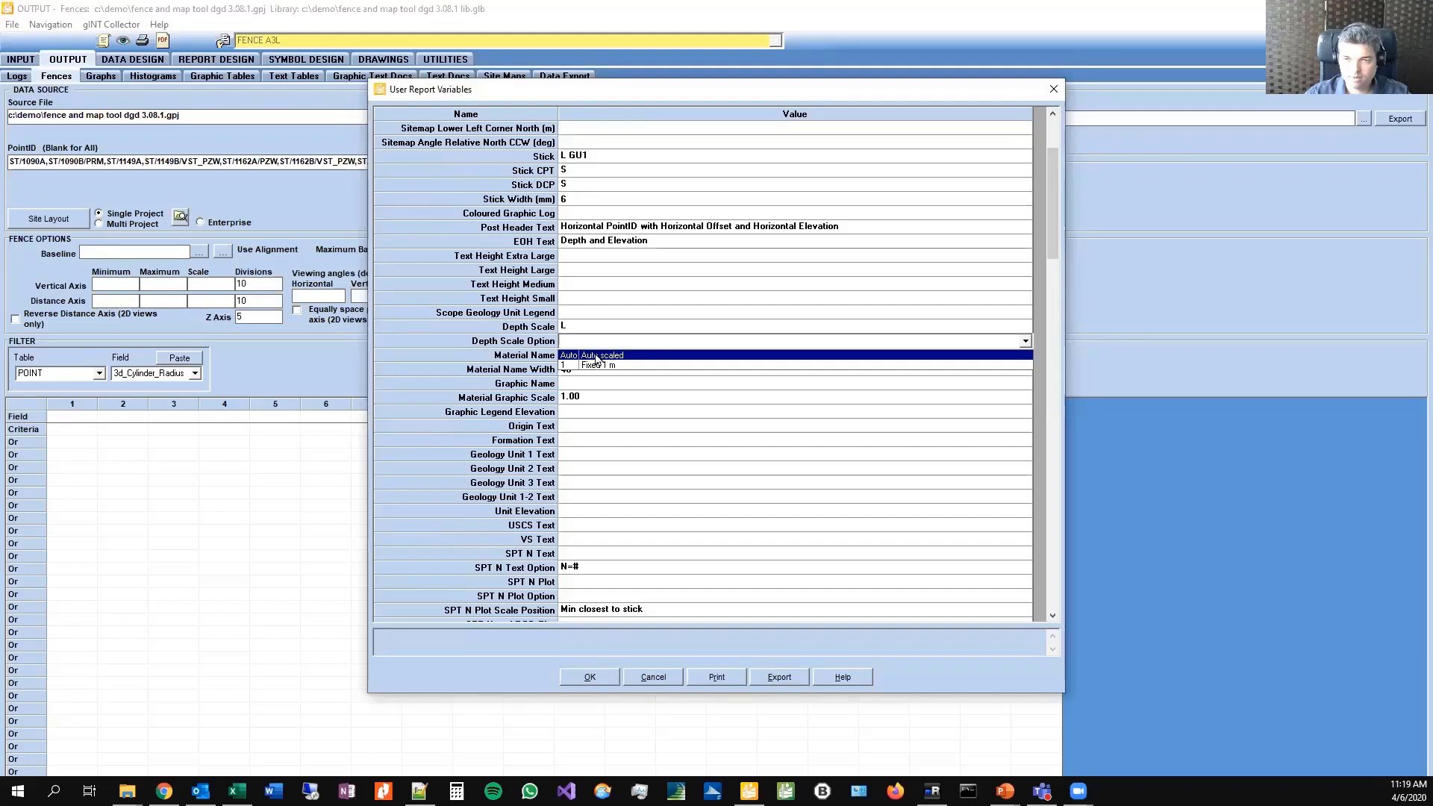
{"action": "left_click", "coordinate": [597, 358]}
{"action": "left_click", "coordinate": [591, 355]}
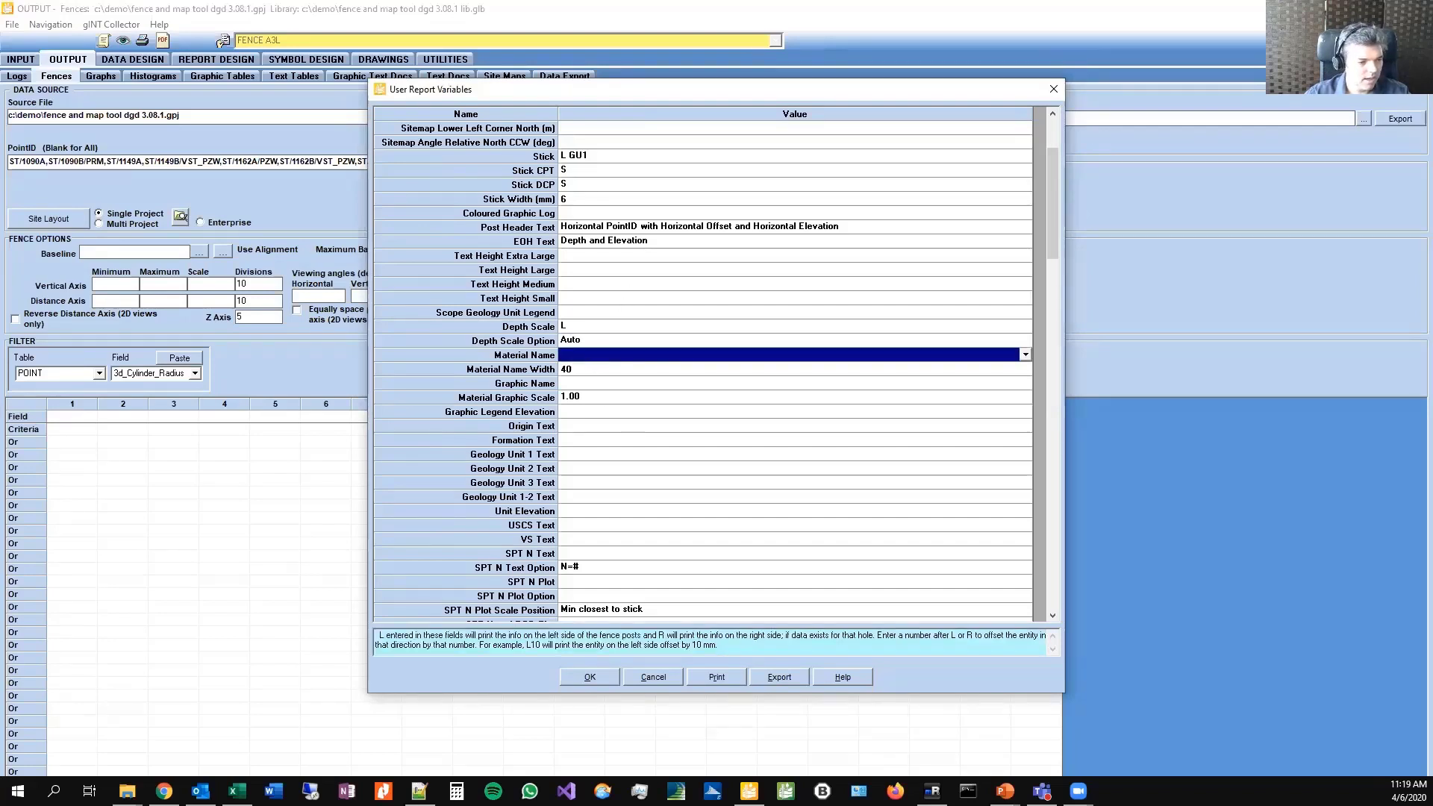
Step: Set the VS Text variable to L3 so the text prints 3 mm out on the left side of the posts
{"action": "left_click", "coordinate": [236, 790]}
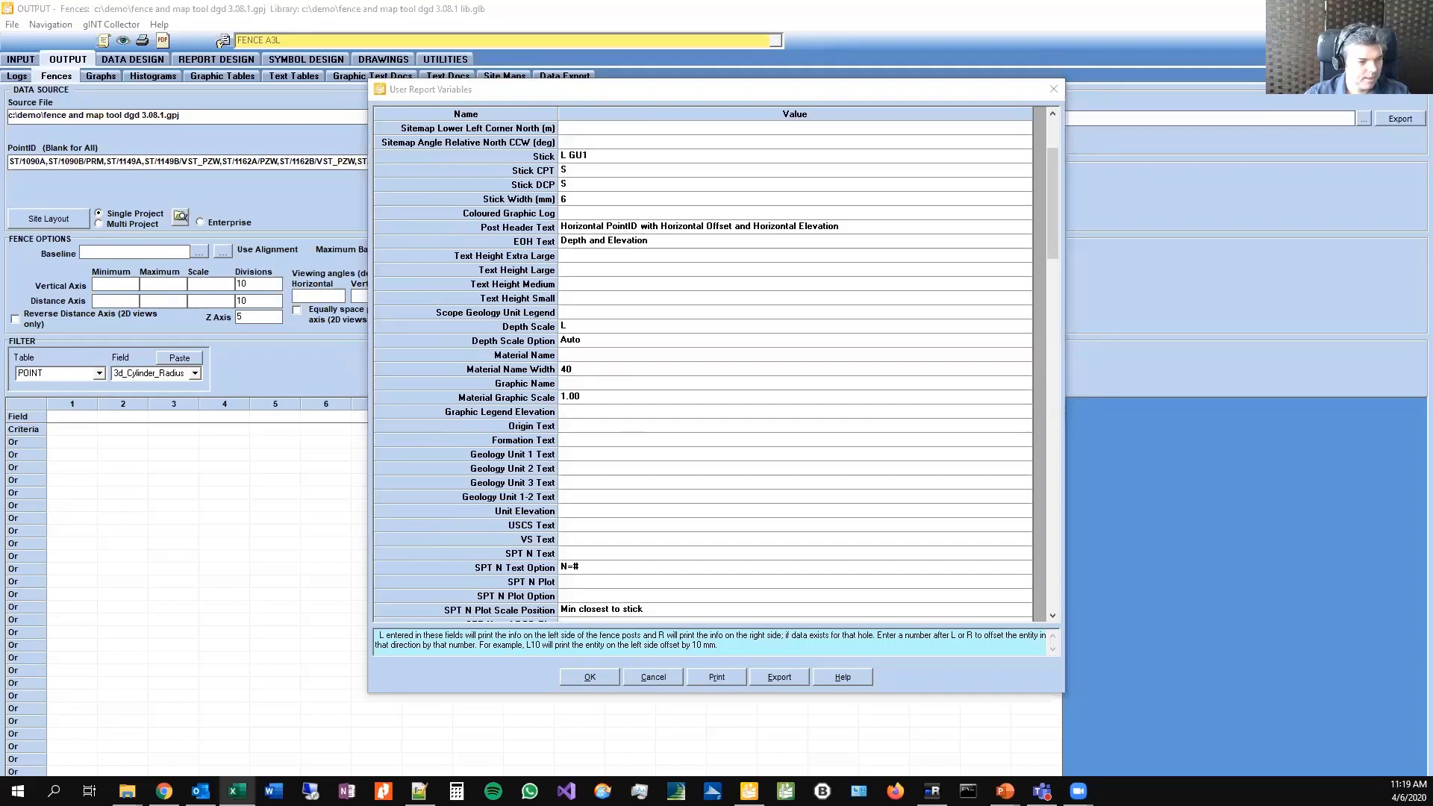
{"action": "scroll", "coordinate": [593, 515], "scroll_direction": "down", "scroll_amount": 2}
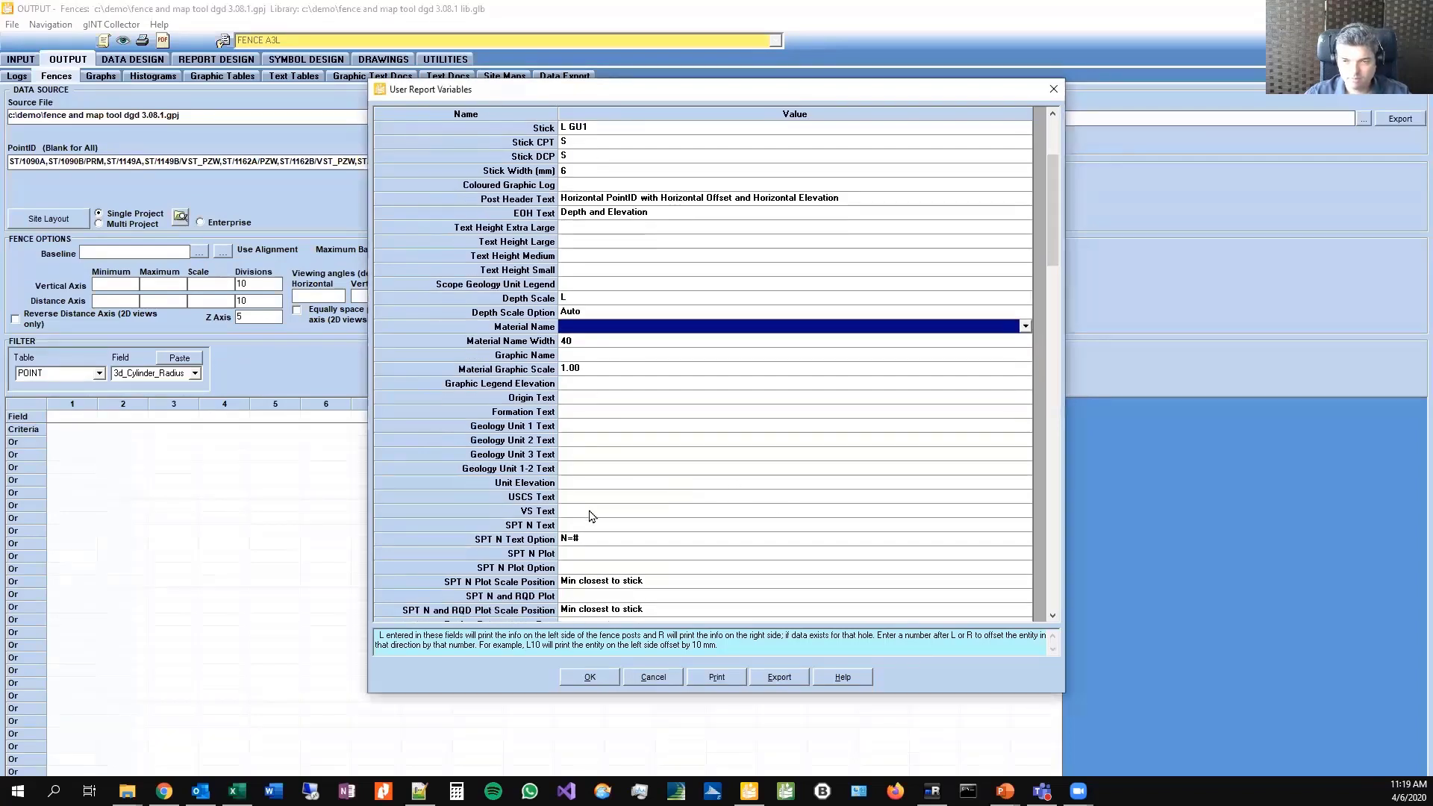
{"action": "left_click", "coordinate": [592, 513]}
{"action": "left_click", "coordinate": [590, 512]}
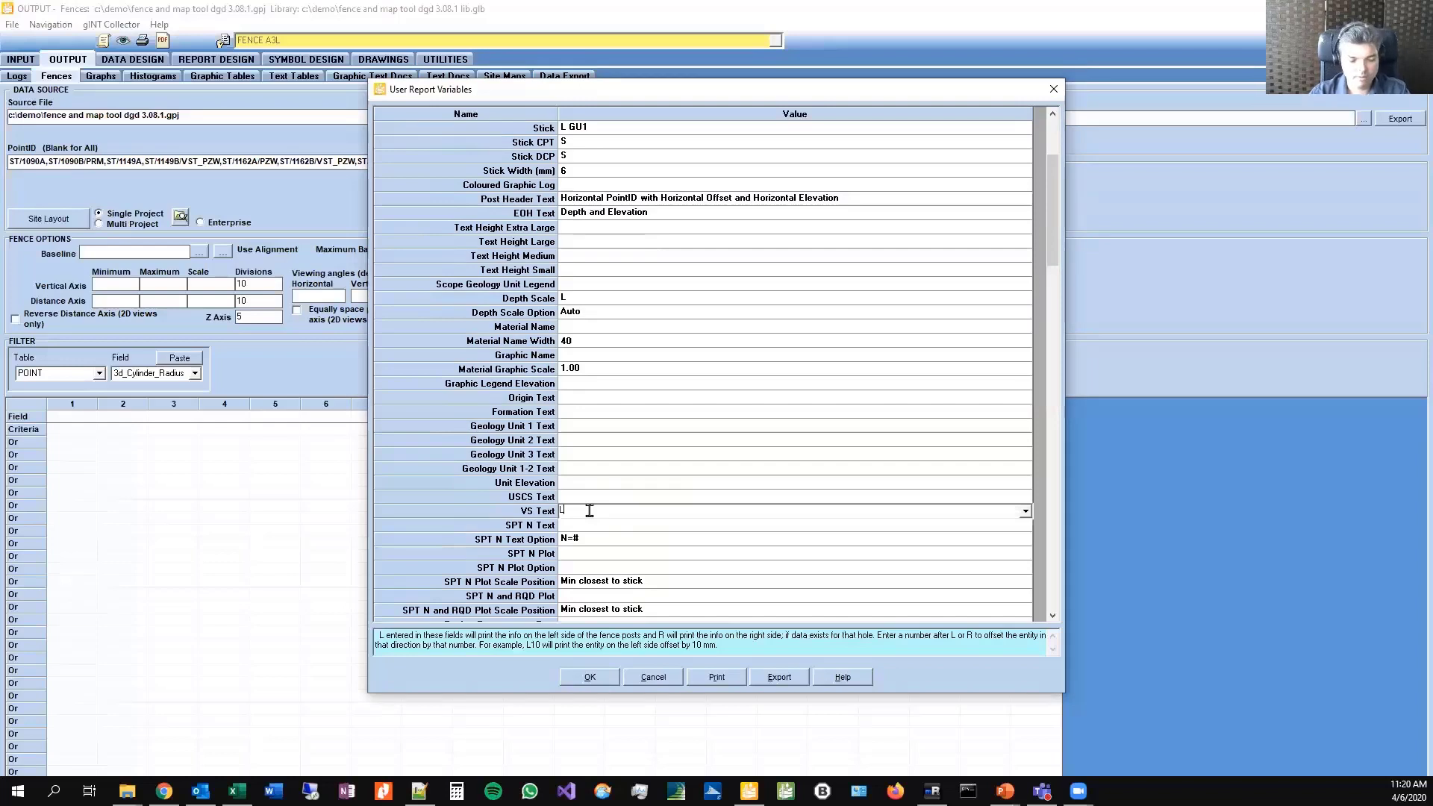
{"action": "type", "text": "3"}
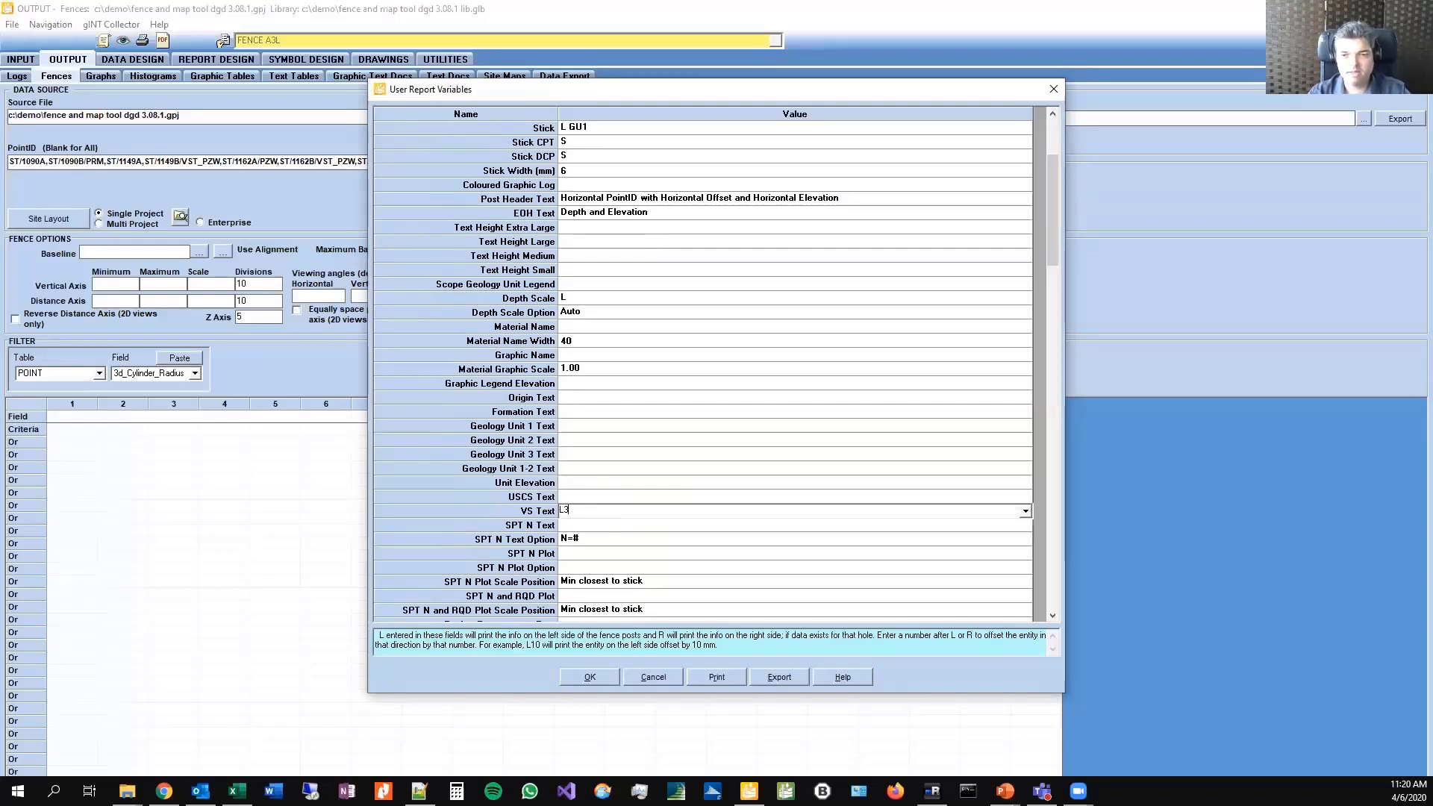
{"action": "key", "text": "Return"}
{"action": "left_click", "coordinate": [590, 514]}
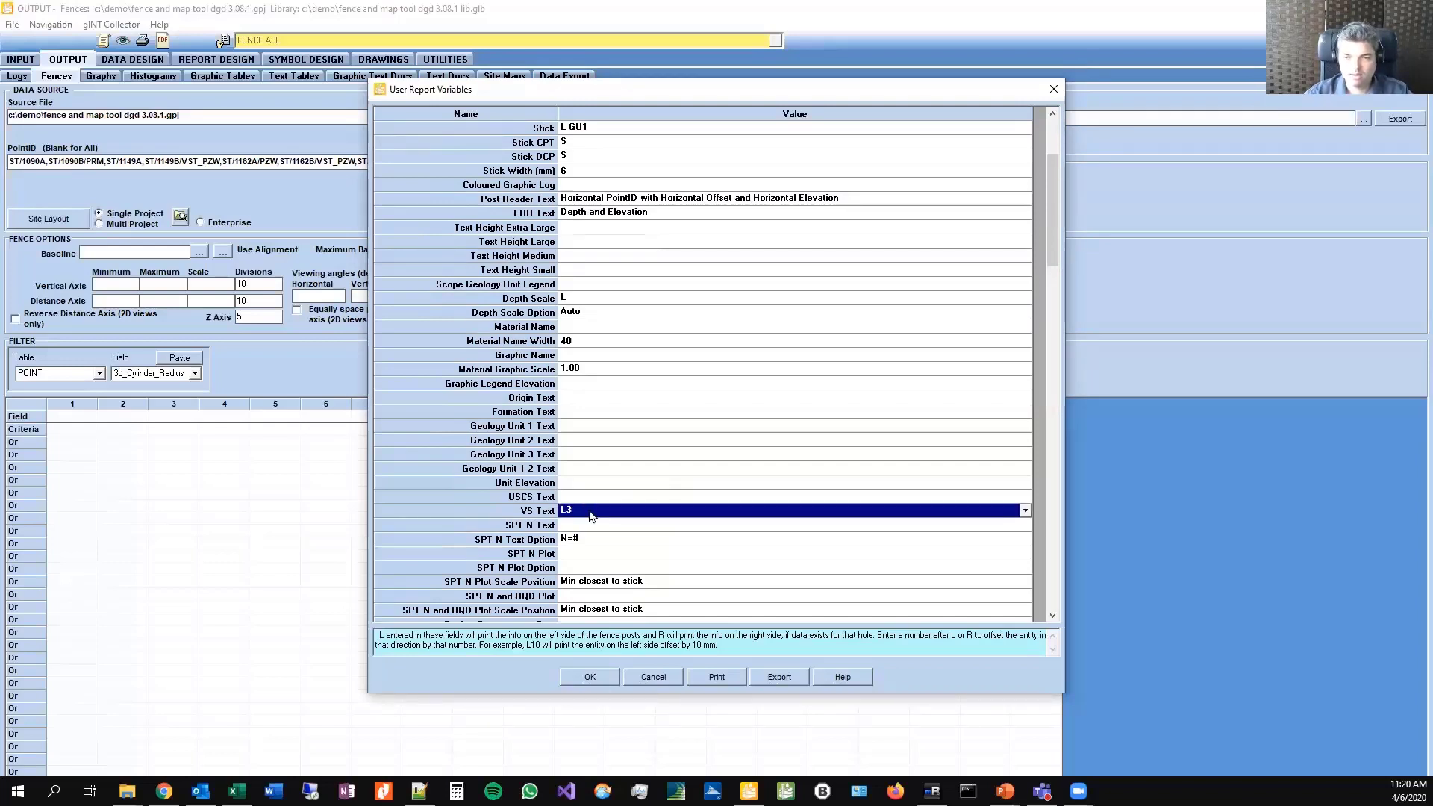
Step: Place the SPT N Plot on the right side (R) with the Line and Number plot option
{"action": "scroll", "coordinate": [577, 514], "scroll_direction": "down", "scroll_amount": 1}
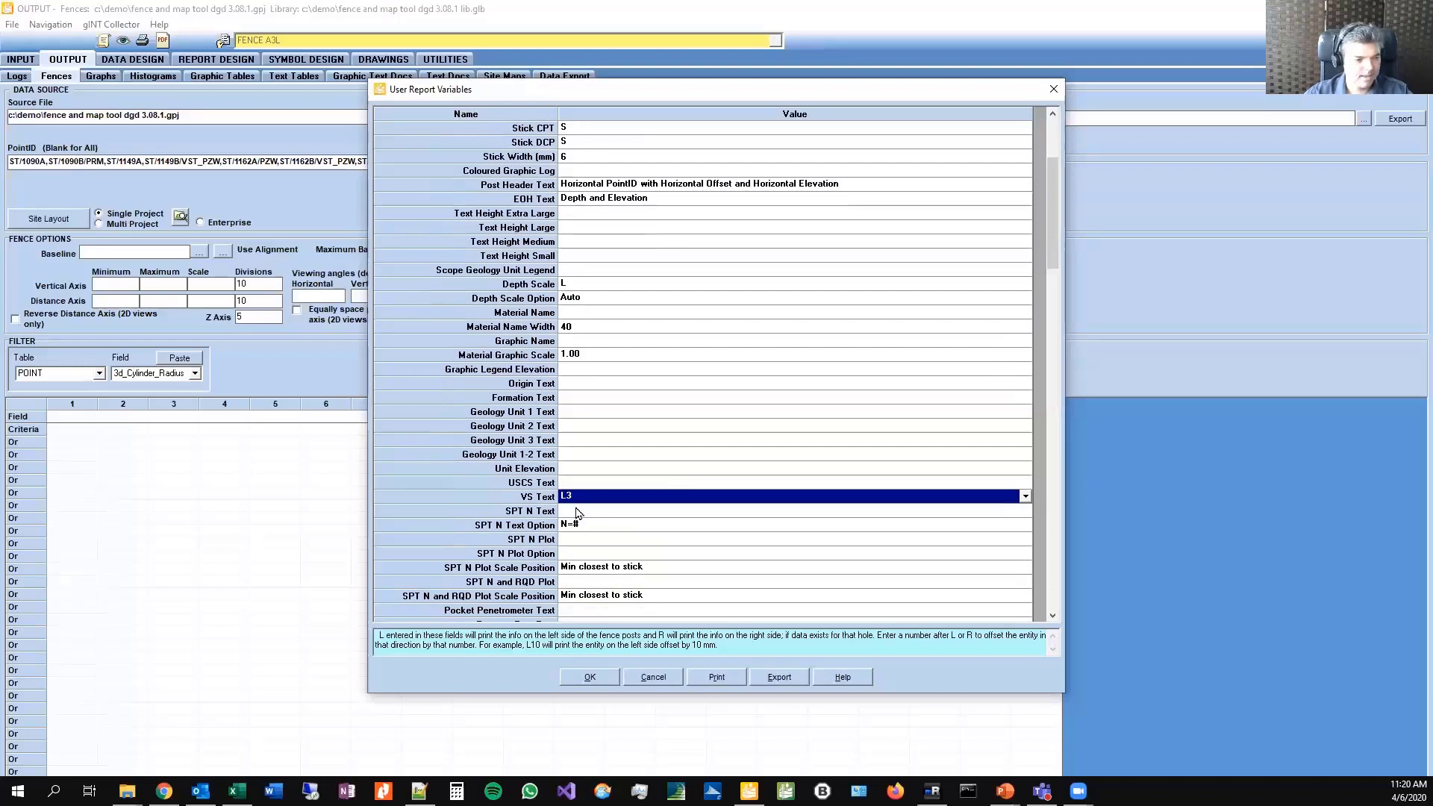
{"action": "scroll", "coordinate": [578, 515], "scroll_direction": "down", "scroll_amount": 1}
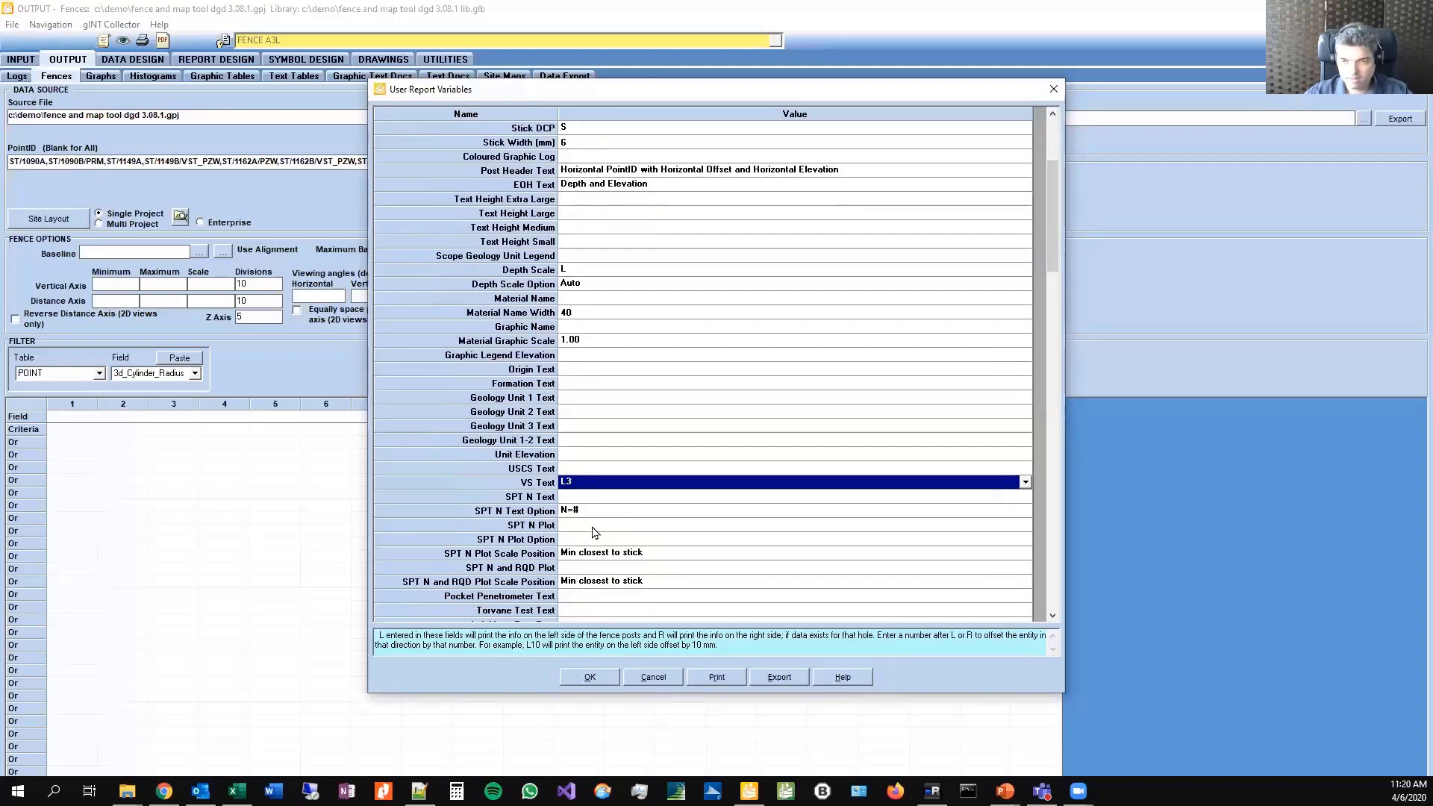
{"action": "left_click", "coordinate": [593, 526]}
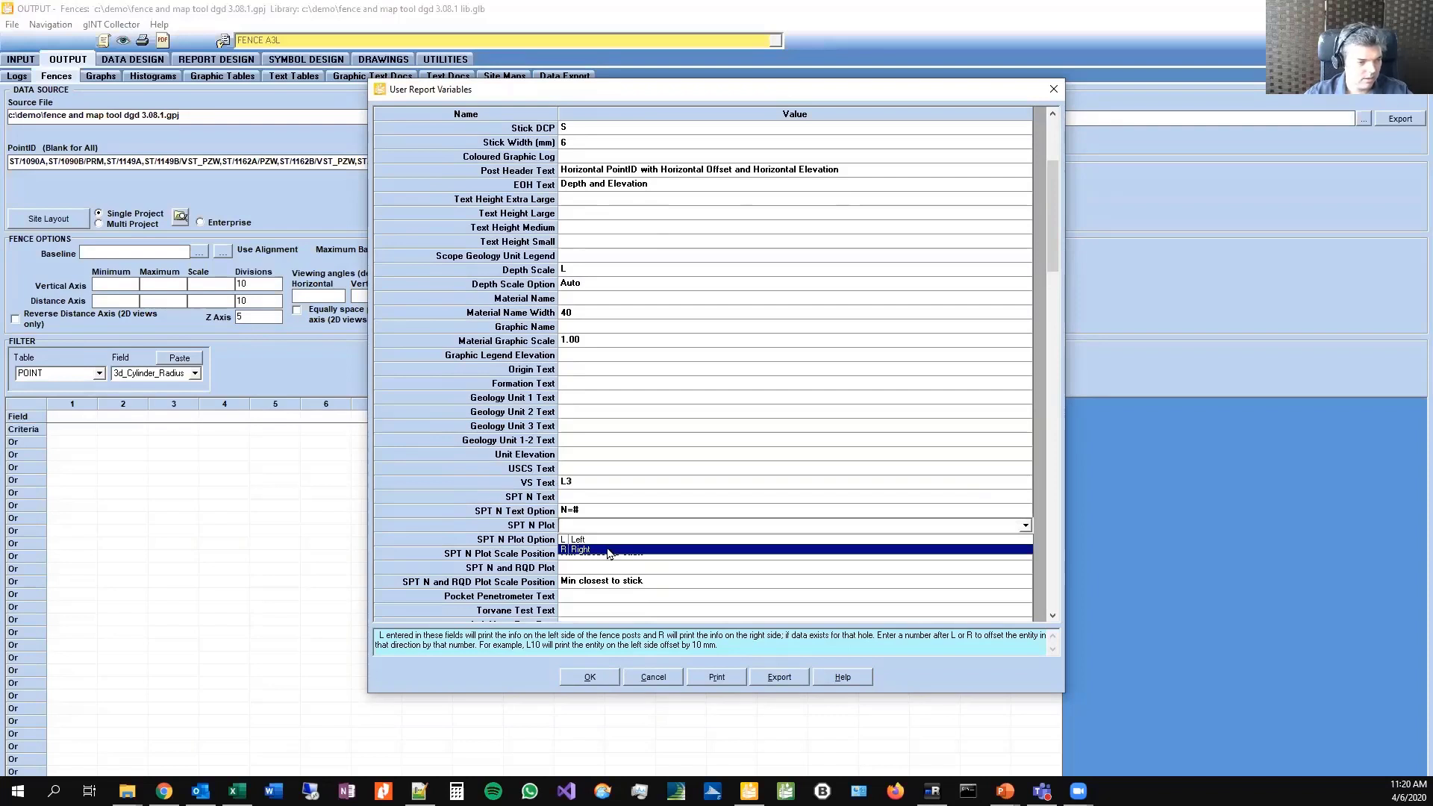
{"action": "left_click", "coordinate": [608, 553]}
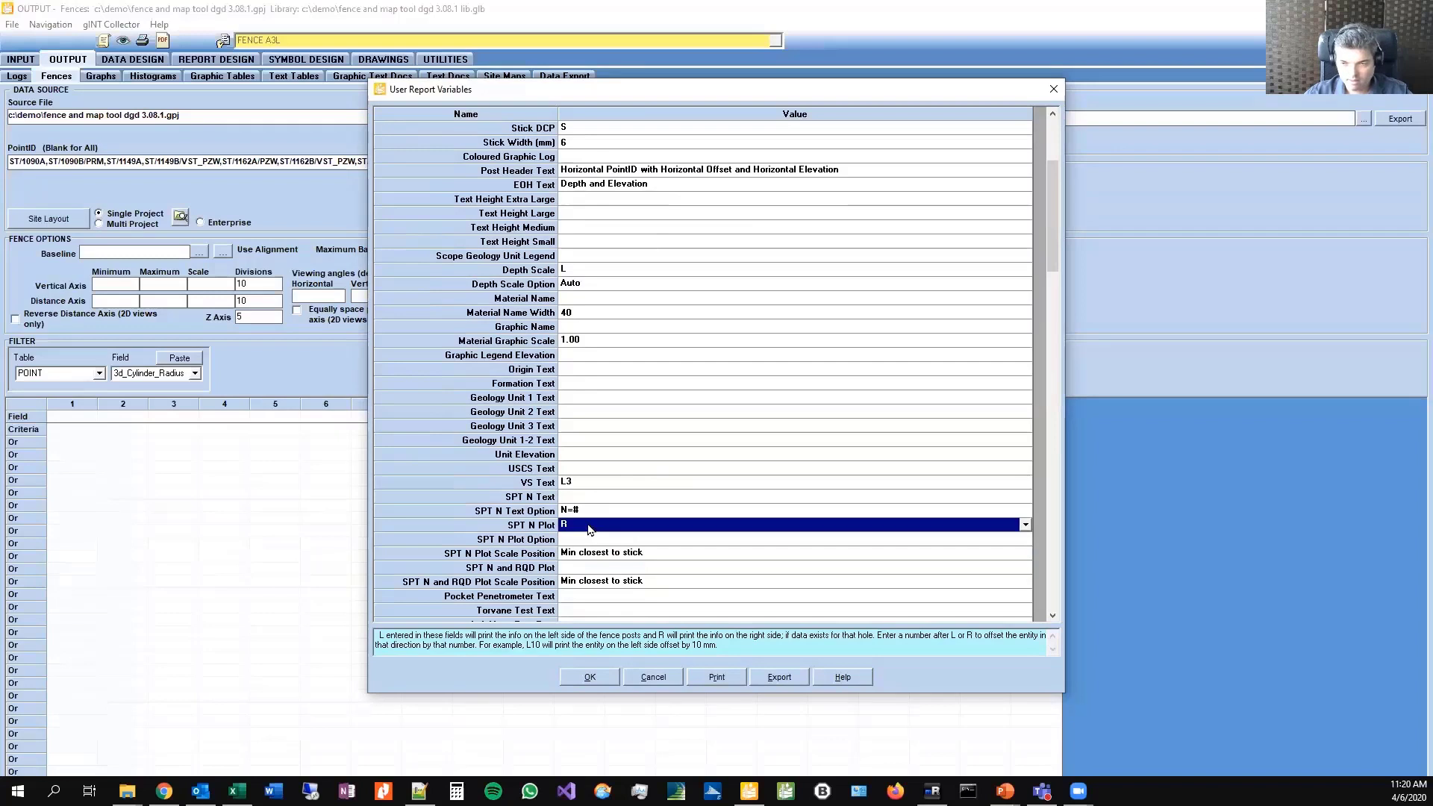
{"action": "left_click", "coordinate": [591, 539]}
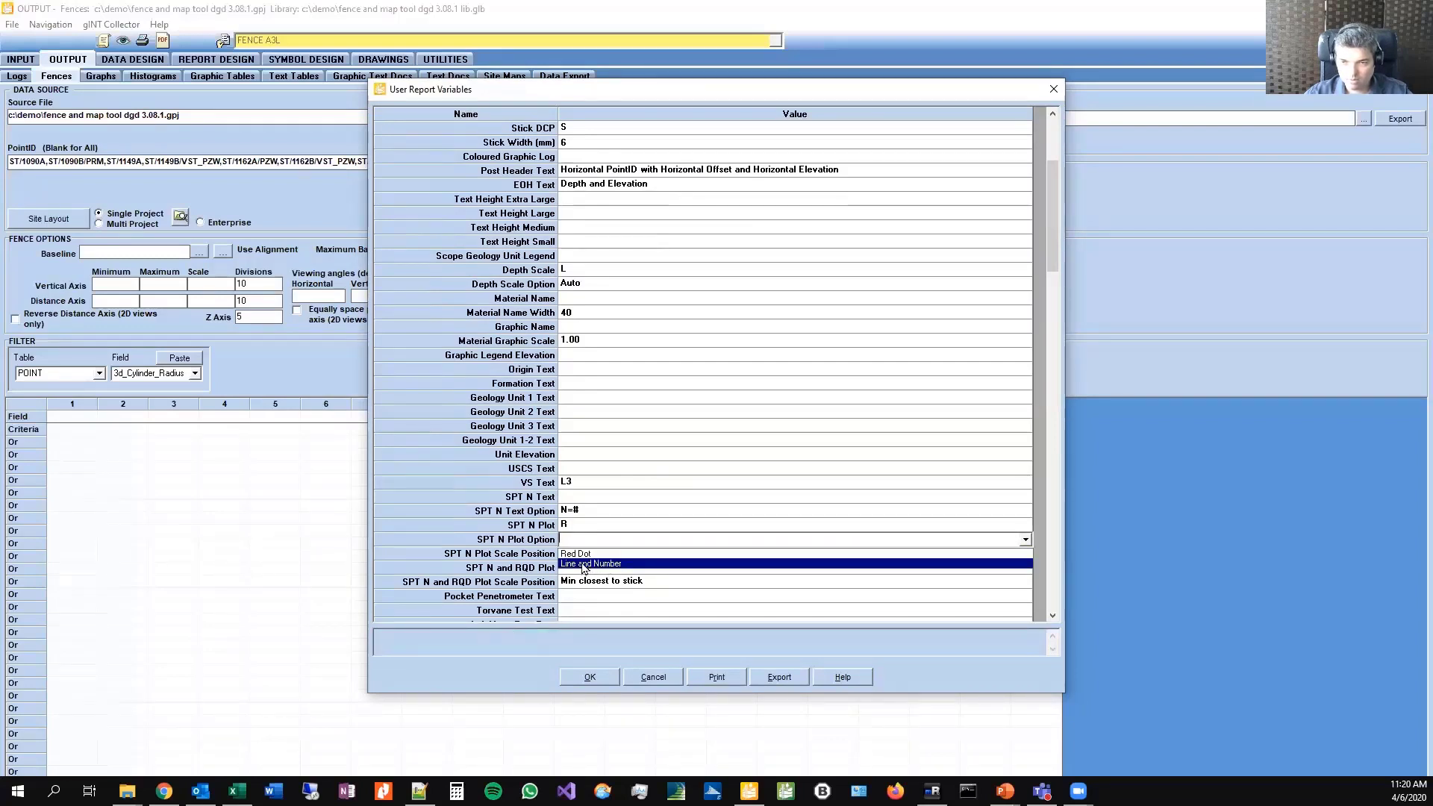
{"action": "left_click", "coordinate": [641, 471]}
{"action": "left_click", "coordinate": [640, 471]}
Step: Place the RQD Histogram on the right side of the fence posts (R)
{"action": "scroll", "coordinate": [640, 472], "scroll_direction": "down", "scroll_amount": 1}
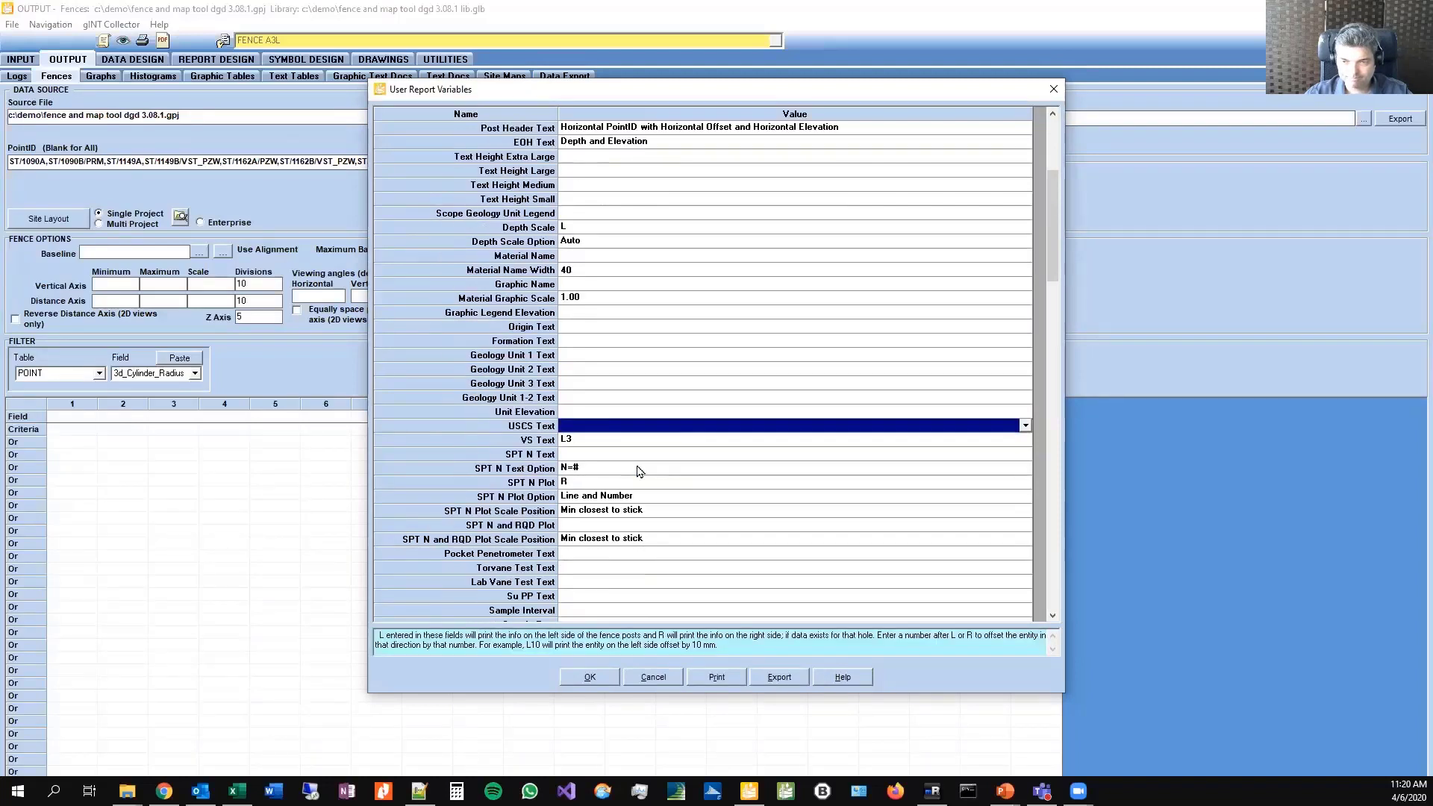
{"action": "scroll", "coordinate": [640, 472], "scroll_direction": "down", "scroll_amount": 1}
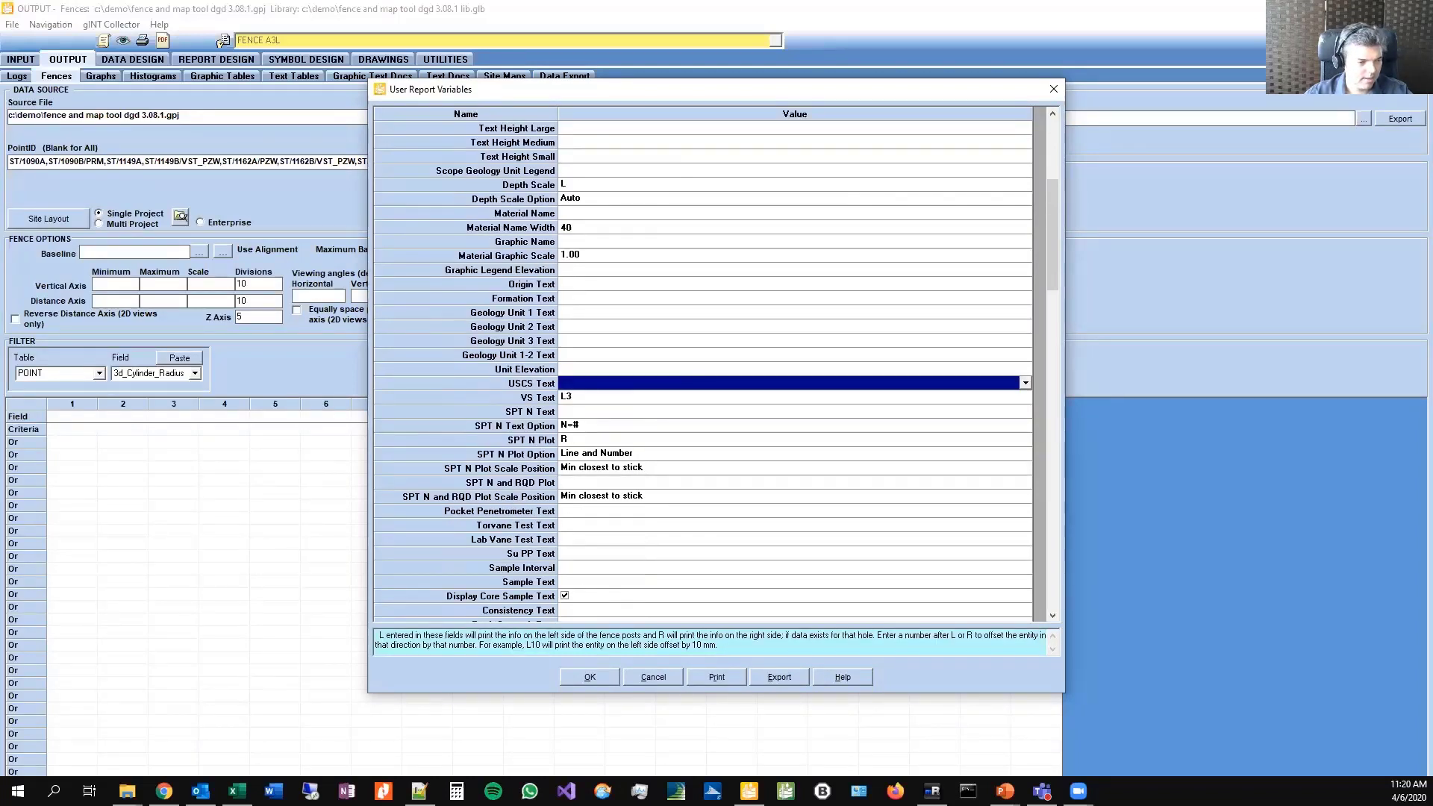
{"action": "key", "text": "alt+Tab"}
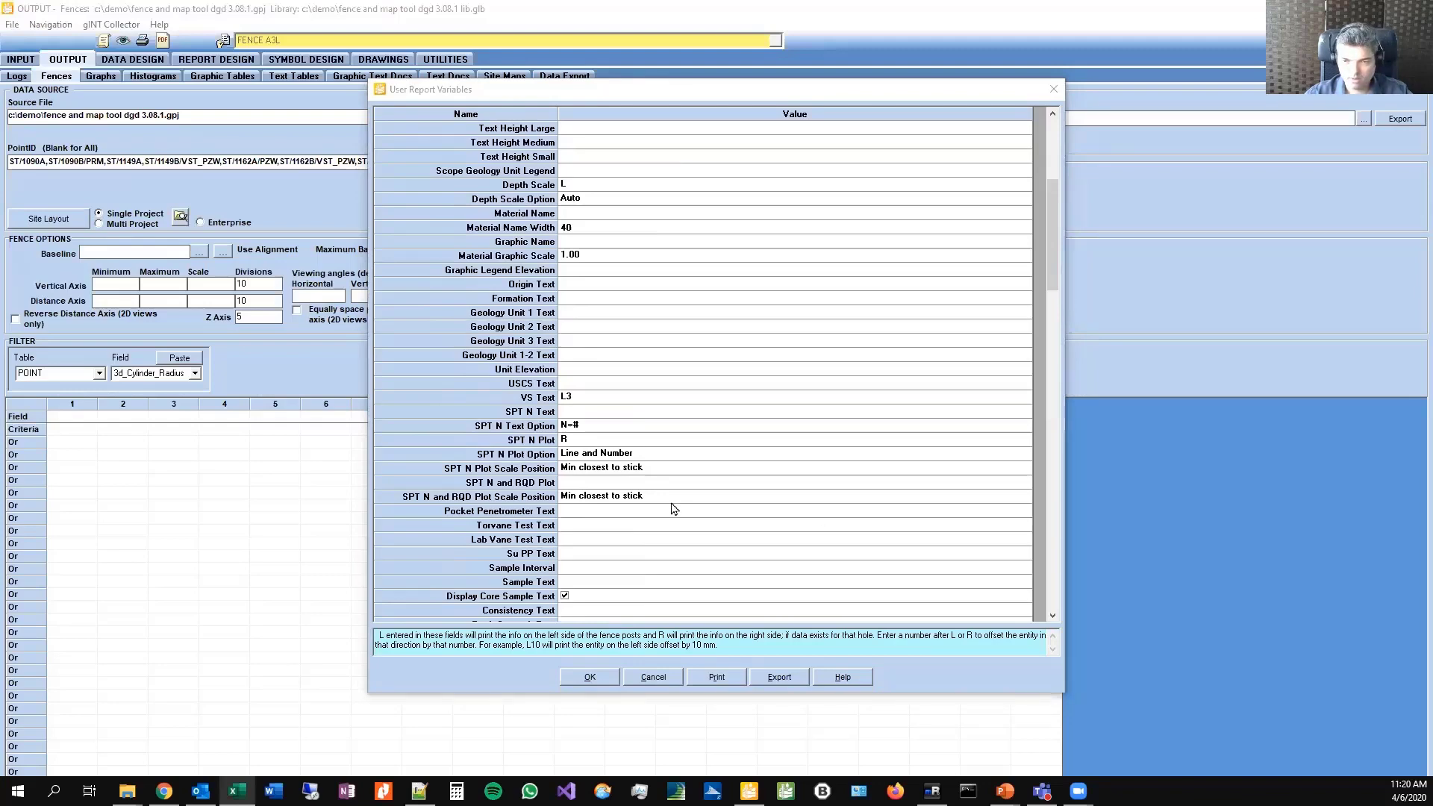
{"action": "scroll", "coordinate": [672, 506], "scroll_direction": "down", "scroll_amount": 7}
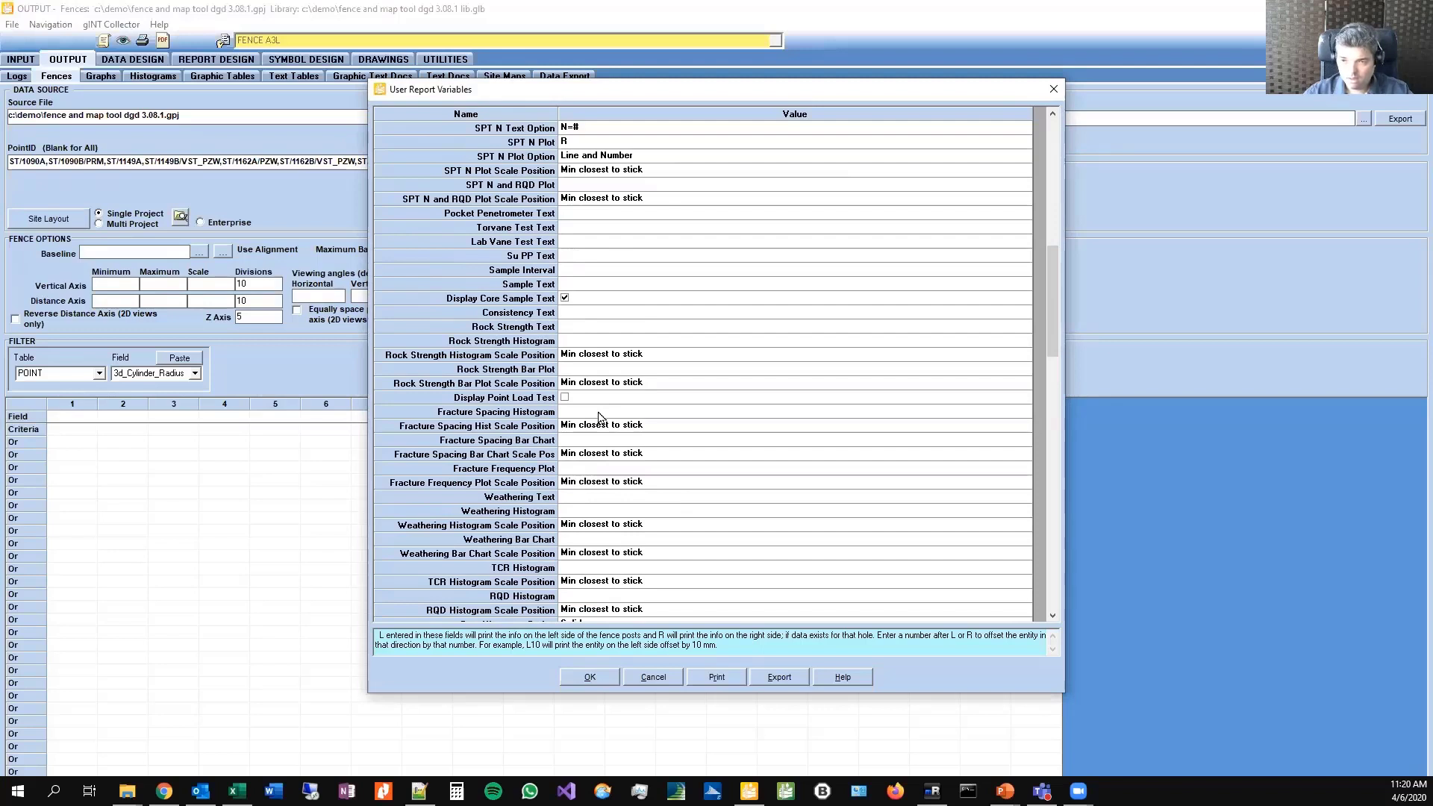
{"action": "left_click", "coordinate": [600, 596]}
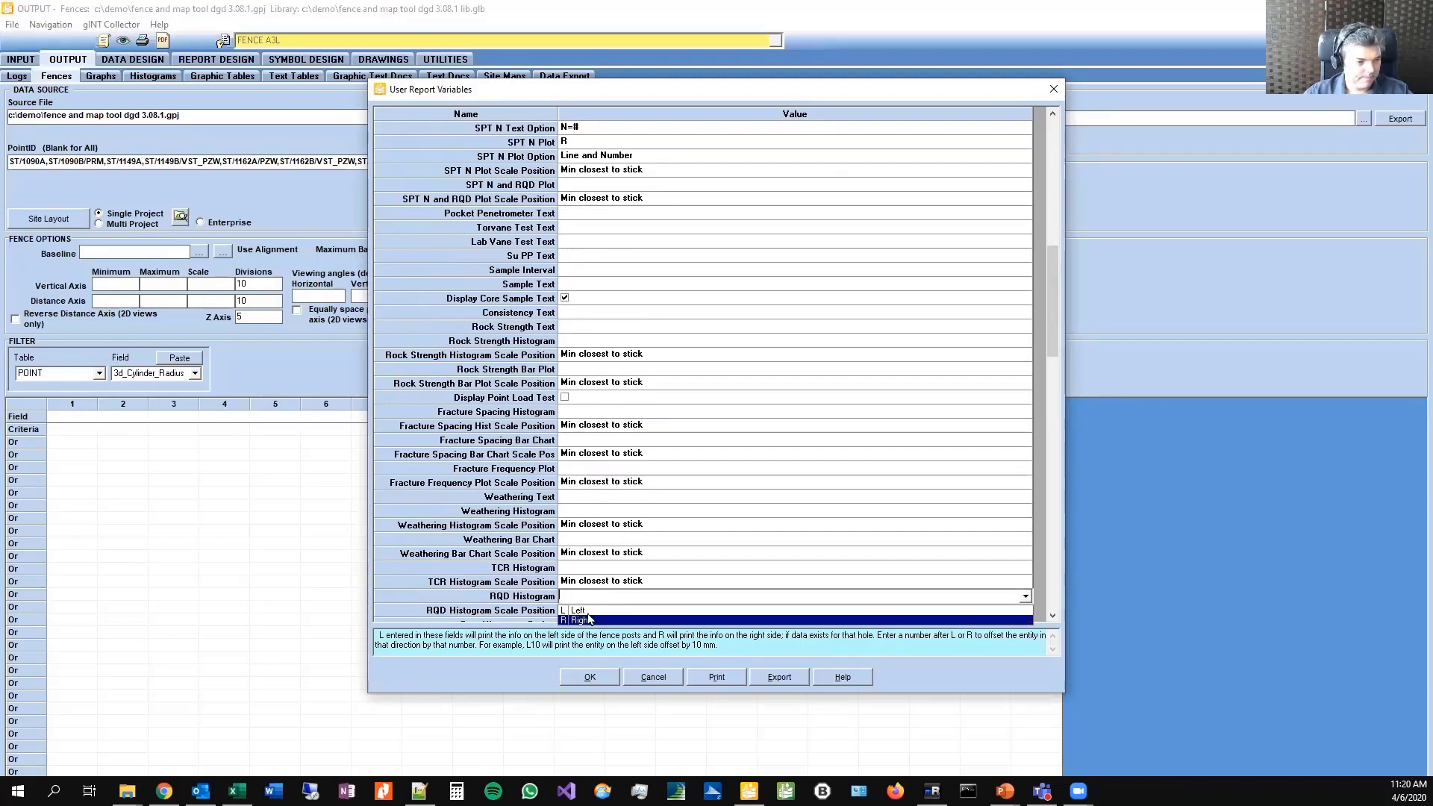
{"action": "left_click", "coordinate": [586, 621]}
Step: Set the RQD Text variable to R5, placing it on the right side with a 5 mm offset
{"action": "scroll", "coordinate": [617, 592], "scroll_direction": "down", "scroll_amount": 1}
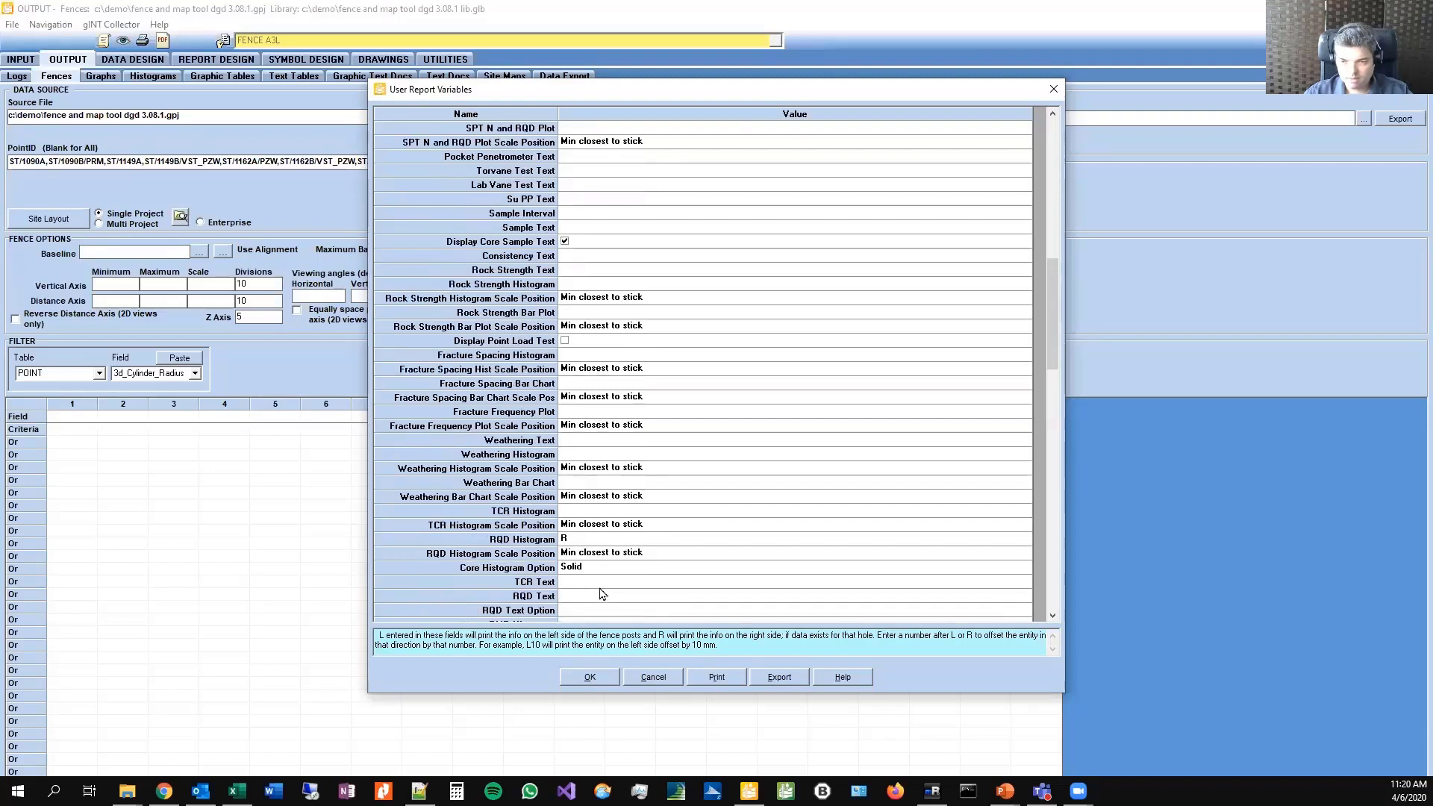
{"action": "left_click", "coordinate": [596, 596]}
{"action": "left_click", "coordinate": [586, 621]}
{"action": "type", "text": "5"}
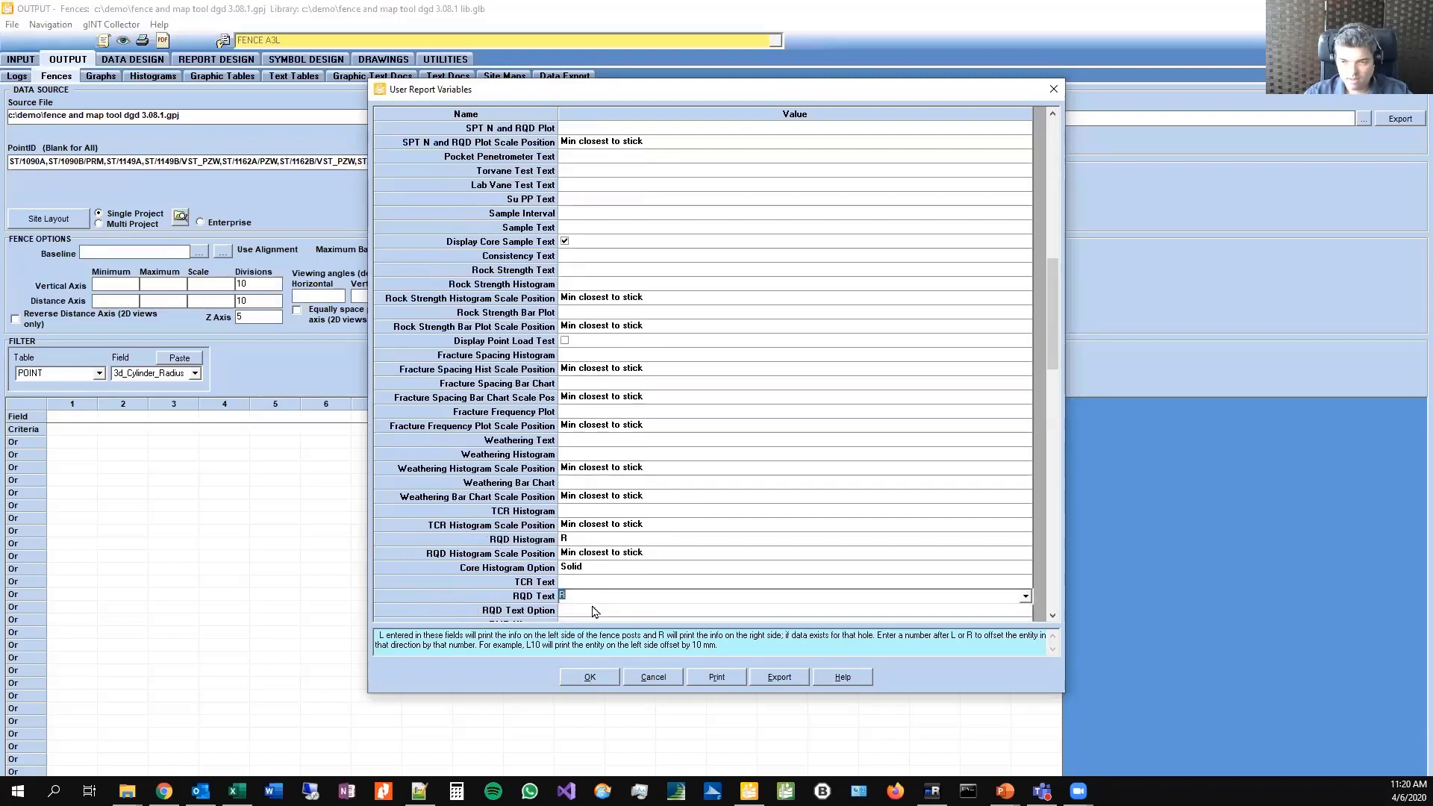
{"action": "key", "text": "Return"}
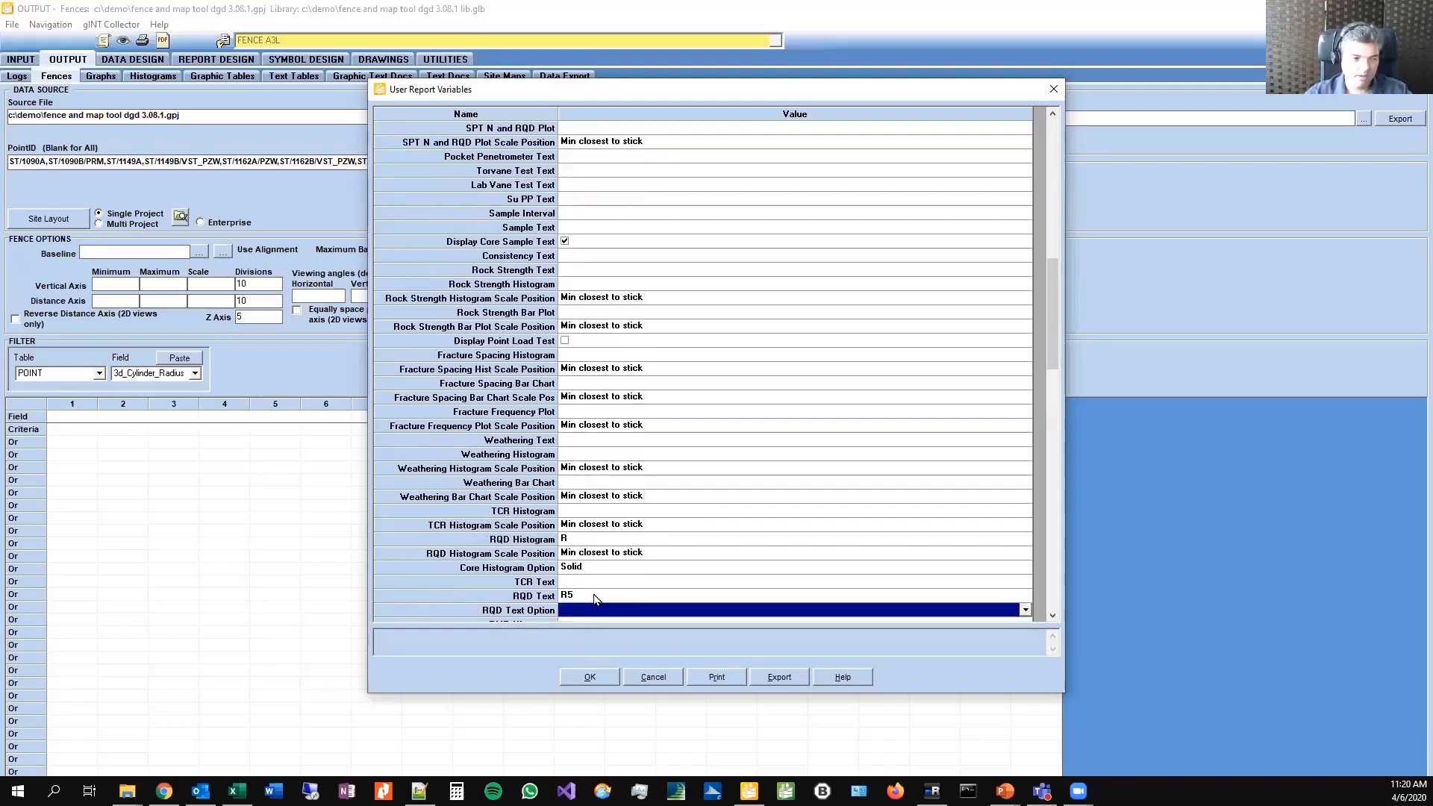
Step: Override the CPT scale by setting the qc qt Max Scale variable to 20
{"action": "key", "text": "alt+Tab"}
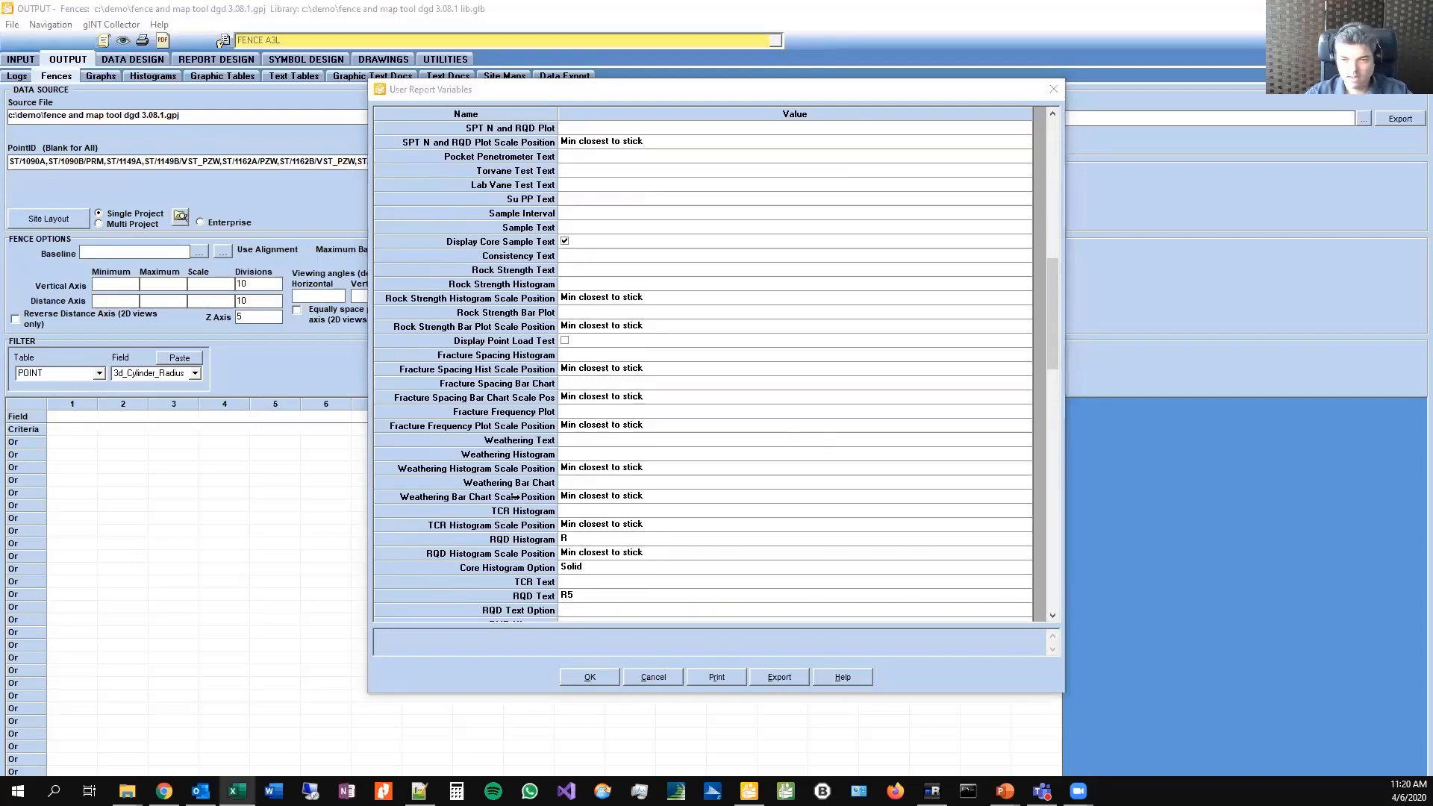
{"action": "key", "text": "alt+Tab"}
{"action": "scroll", "coordinate": [674, 518], "scroll_direction": "down", "scroll_amount": 5}
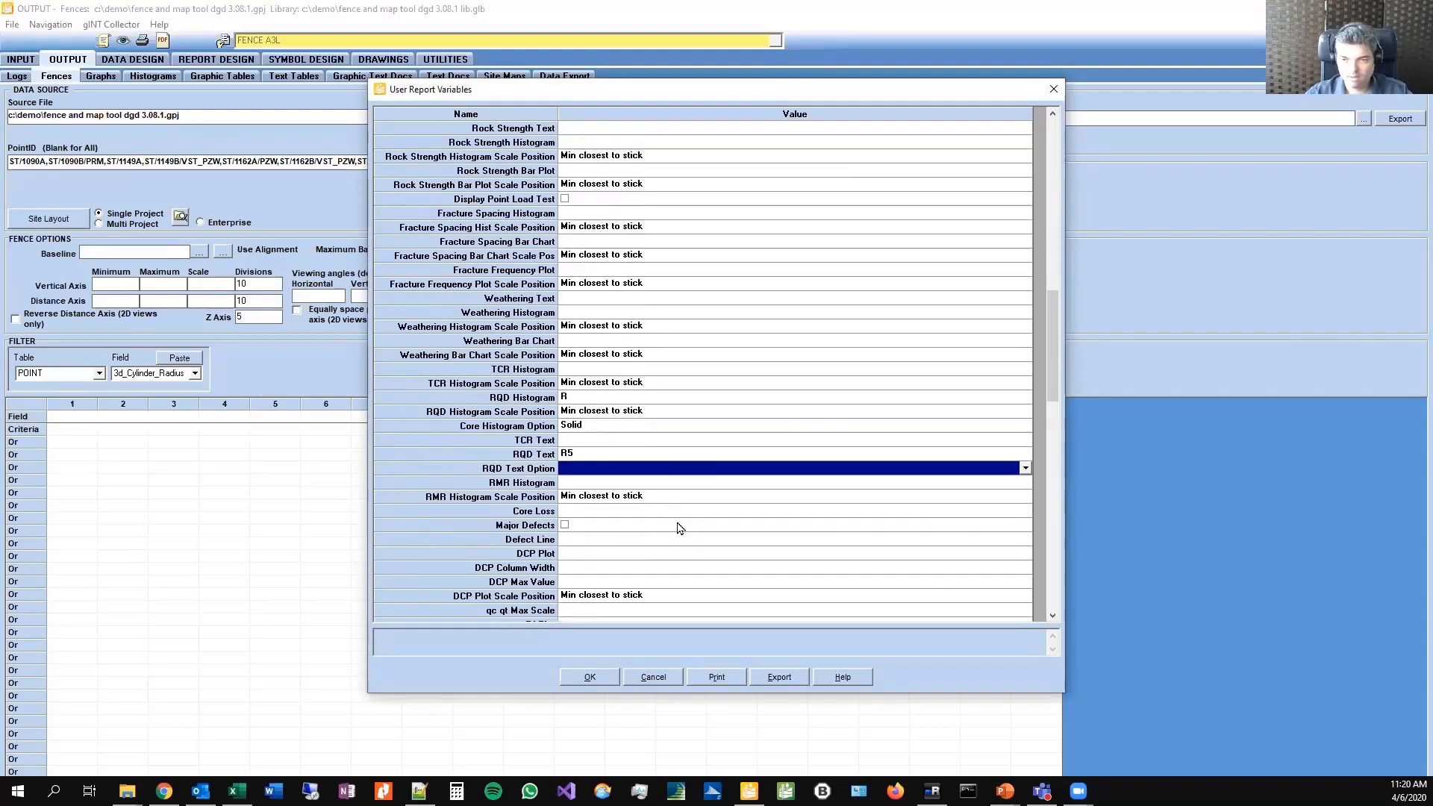
{"action": "left_click", "coordinate": [600, 528]}
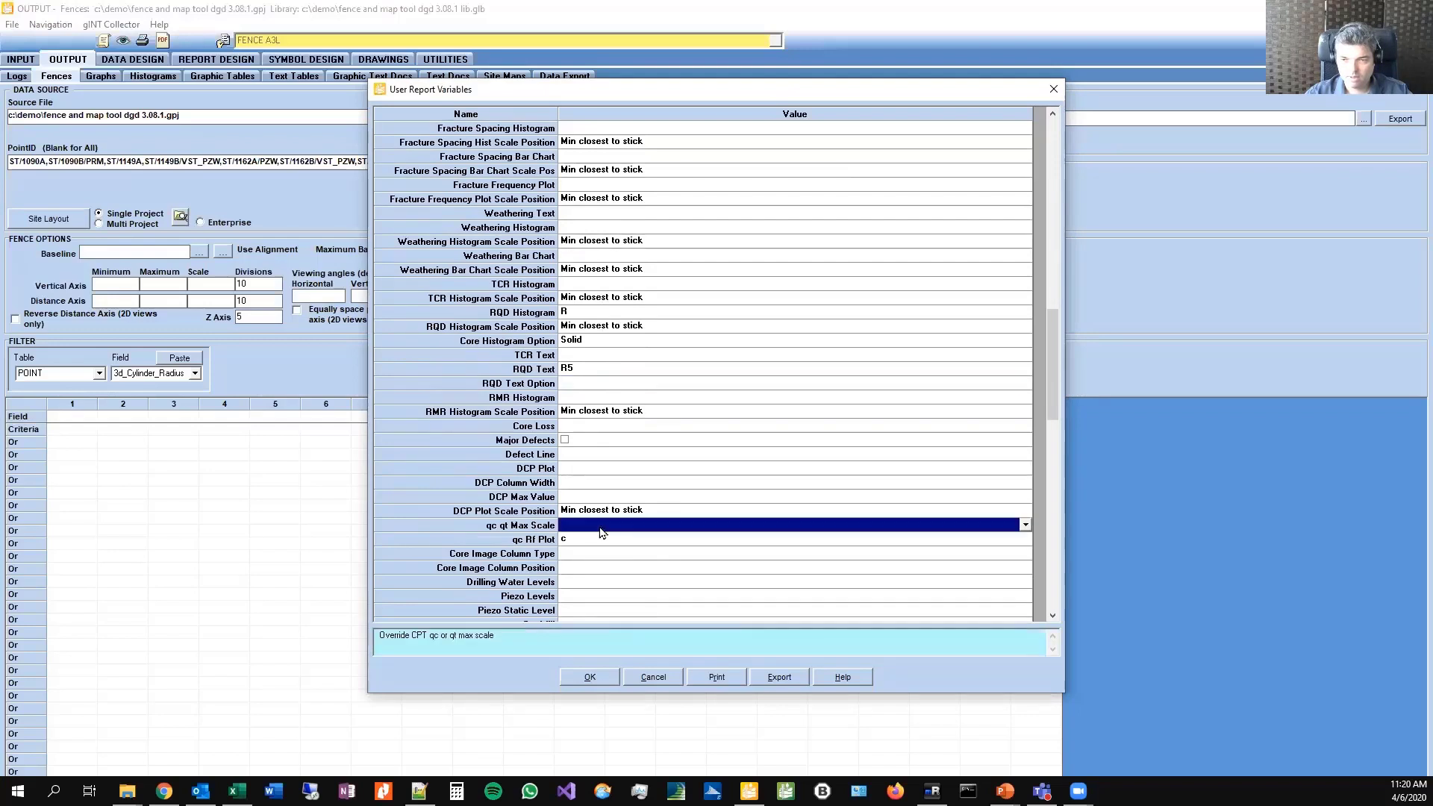
{"action": "left_click", "coordinate": [600, 528]}
{"action": "left_click", "coordinate": [597, 565]}
{"action": "left_click", "coordinate": [601, 528]}
{"action": "left_click", "coordinate": [601, 468]}
{"action": "key", "text": "alt+Tab"}
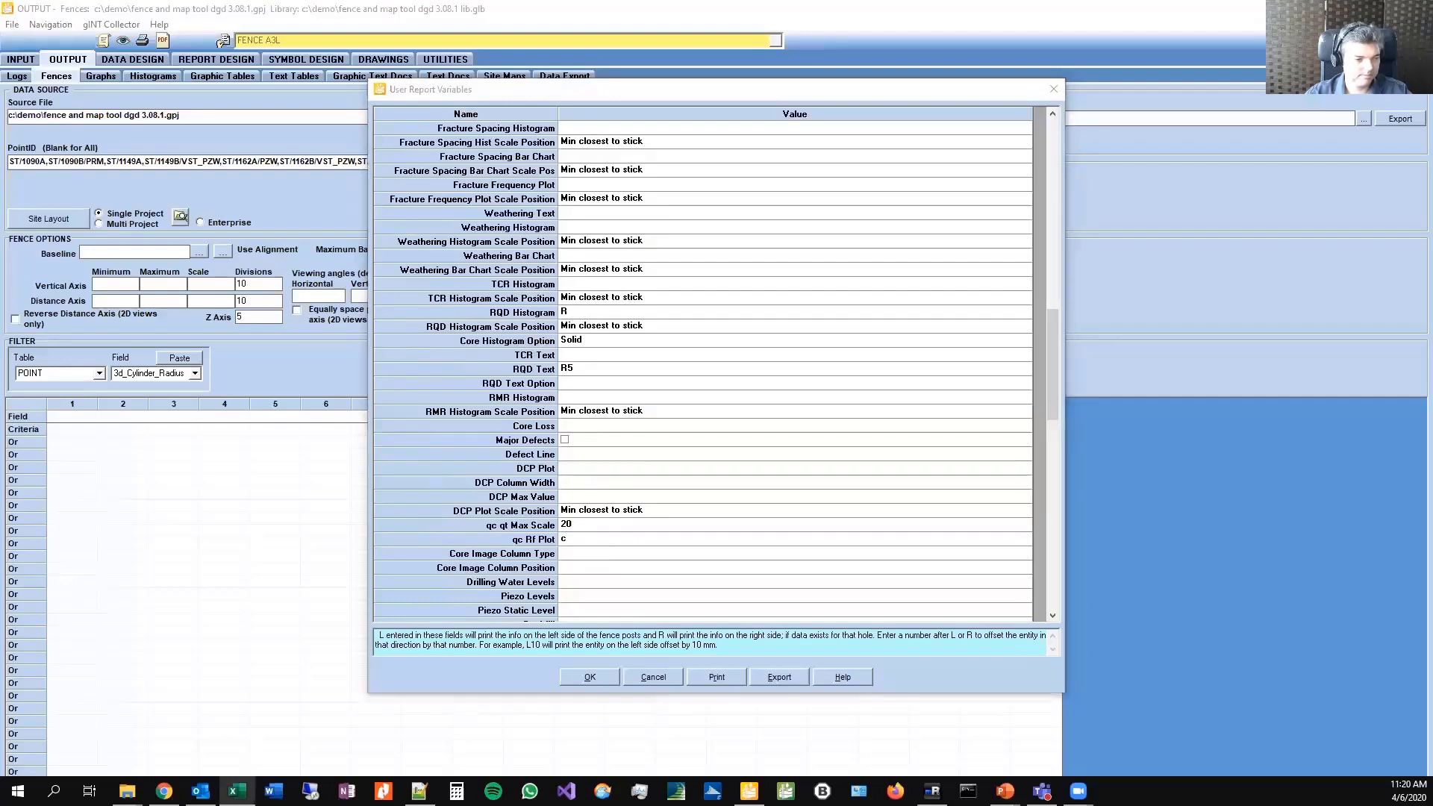
Step: Set the PSD D50 Text variable to R5, placing it on the right side of the fence posts with a 5 mm offset
{"action": "scroll", "coordinate": [592, 558], "scroll_direction": "down", "scroll_amount": 1}
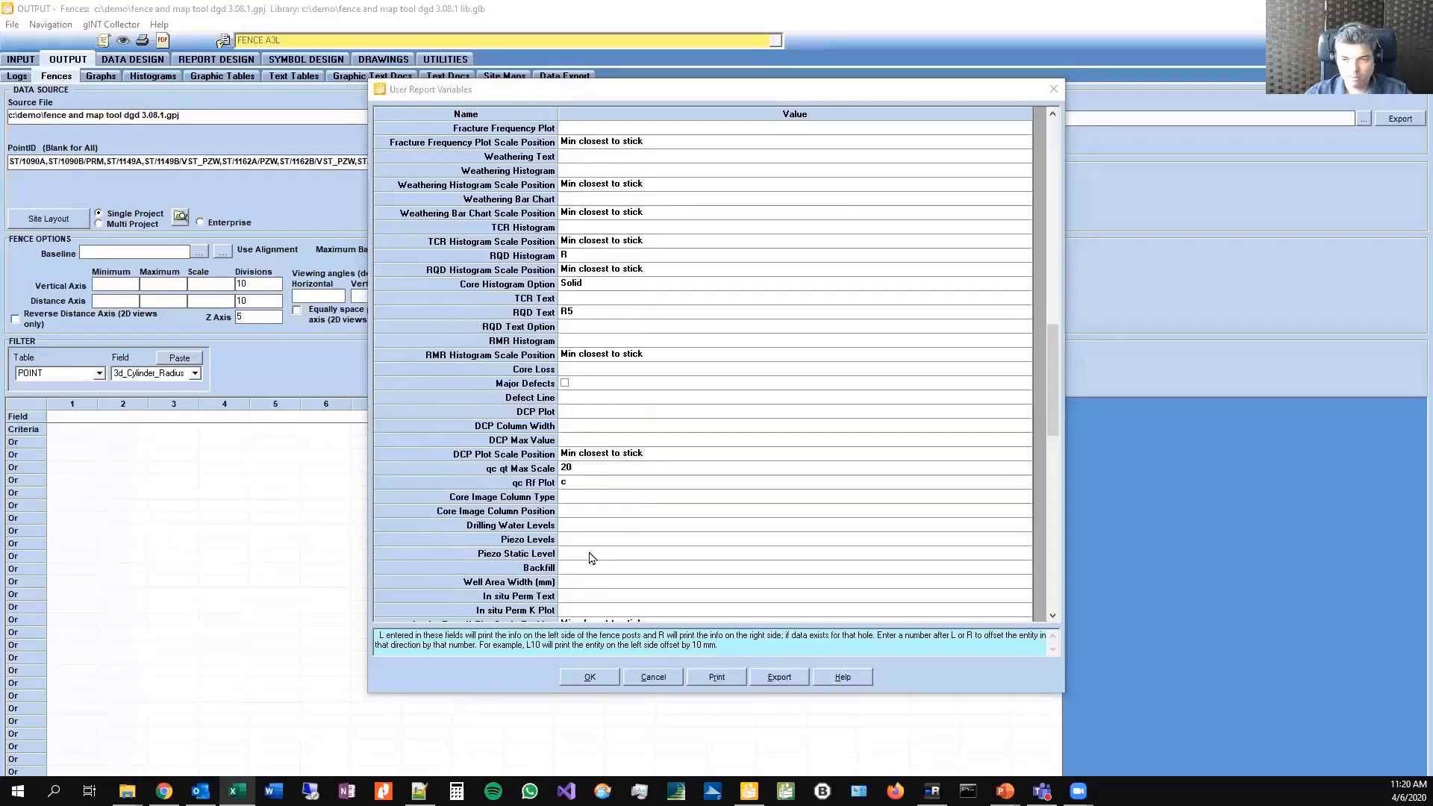
{"action": "scroll", "coordinate": [591, 558], "scroll_direction": "down", "scroll_amount": 5}
{"action": "left_click", "coordinate": [594, 512]}
{"action": "left_click", "coordinate": [594, 517]}
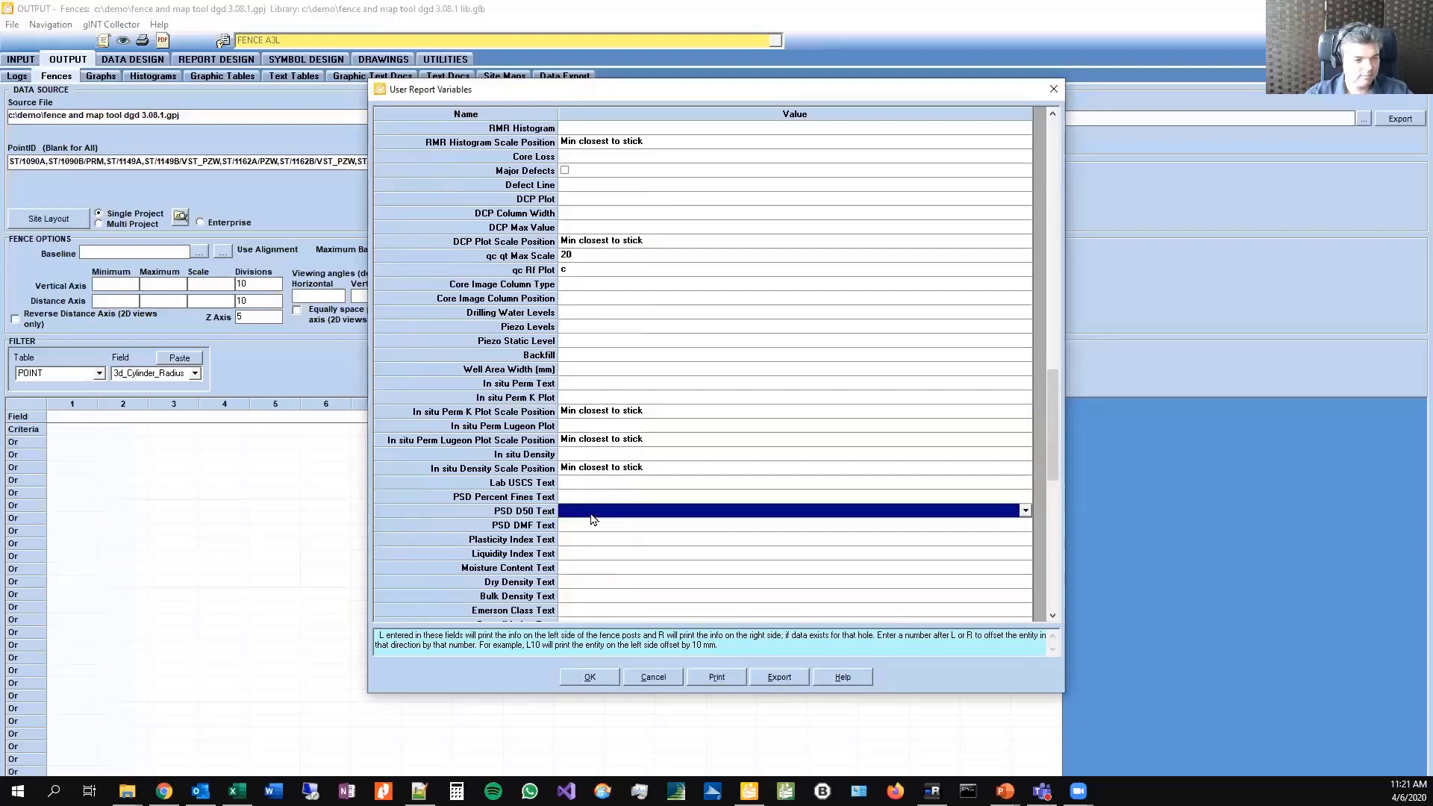
{"action": "type", "text": "R"}
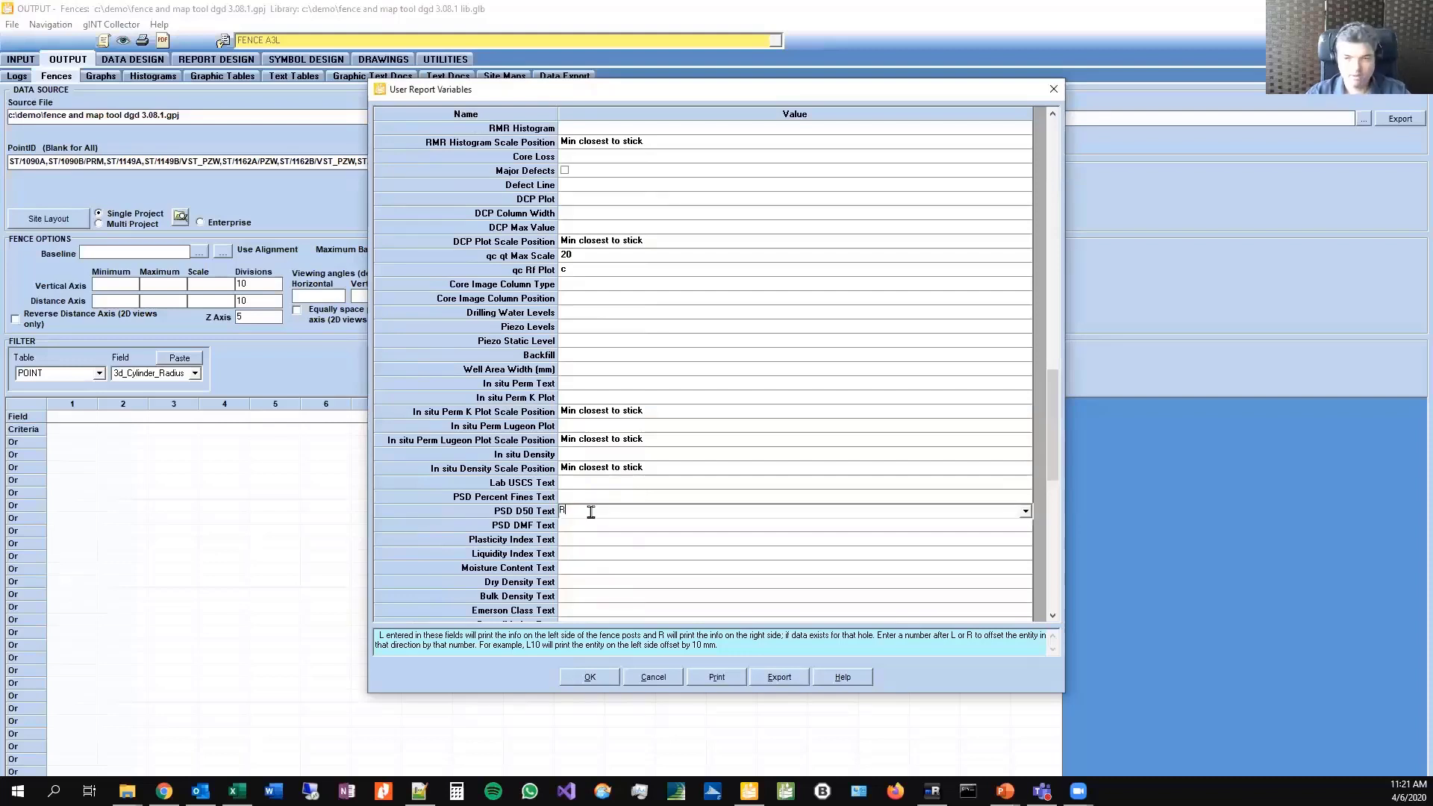
{"action": "left_click", "coordinate": [592, 519]}
{"action": "left_click", "coordinate": [630, 471]}
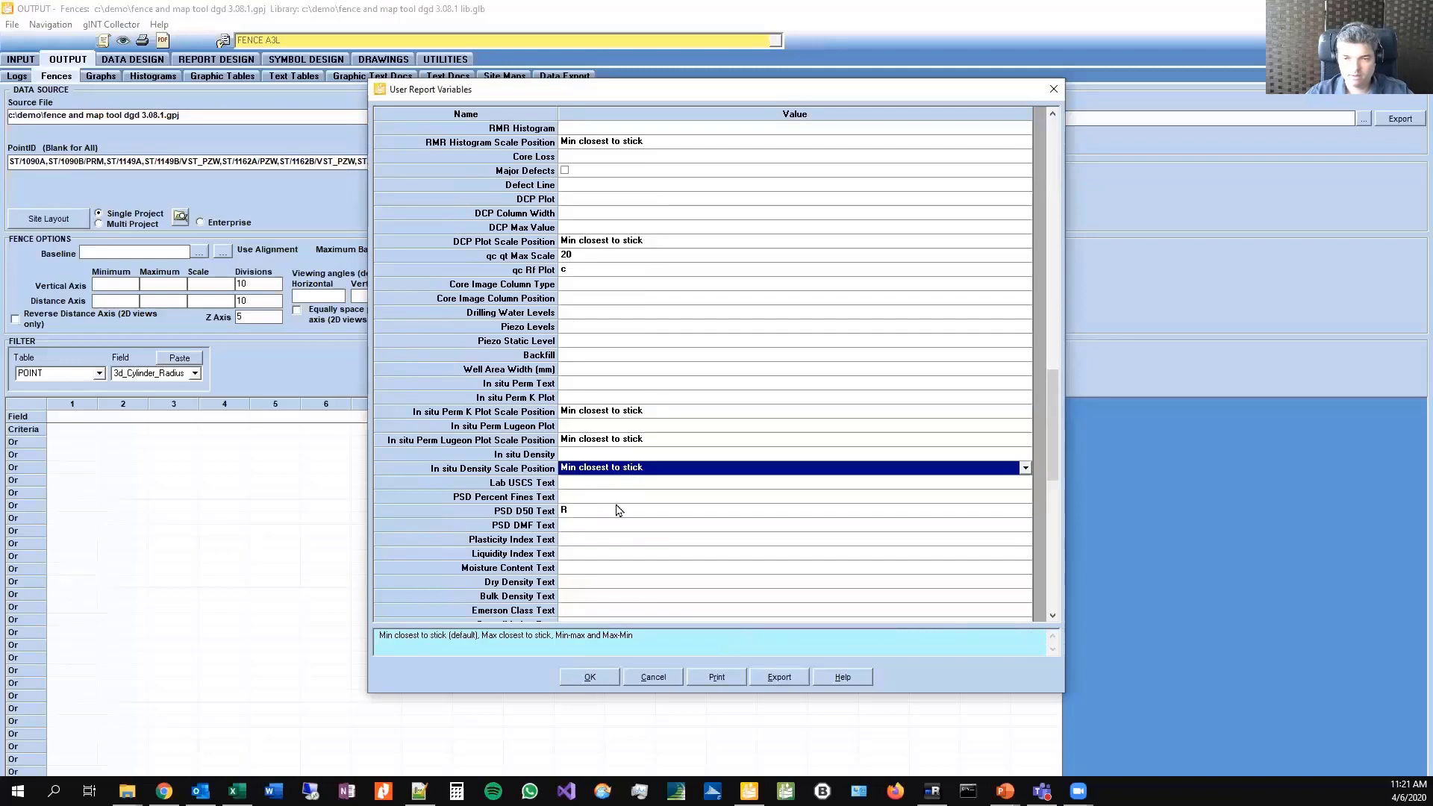
{"action": "scroll", "coordinate": [627, 429], "scroll_direction": "up", "scroll_amount": 1}
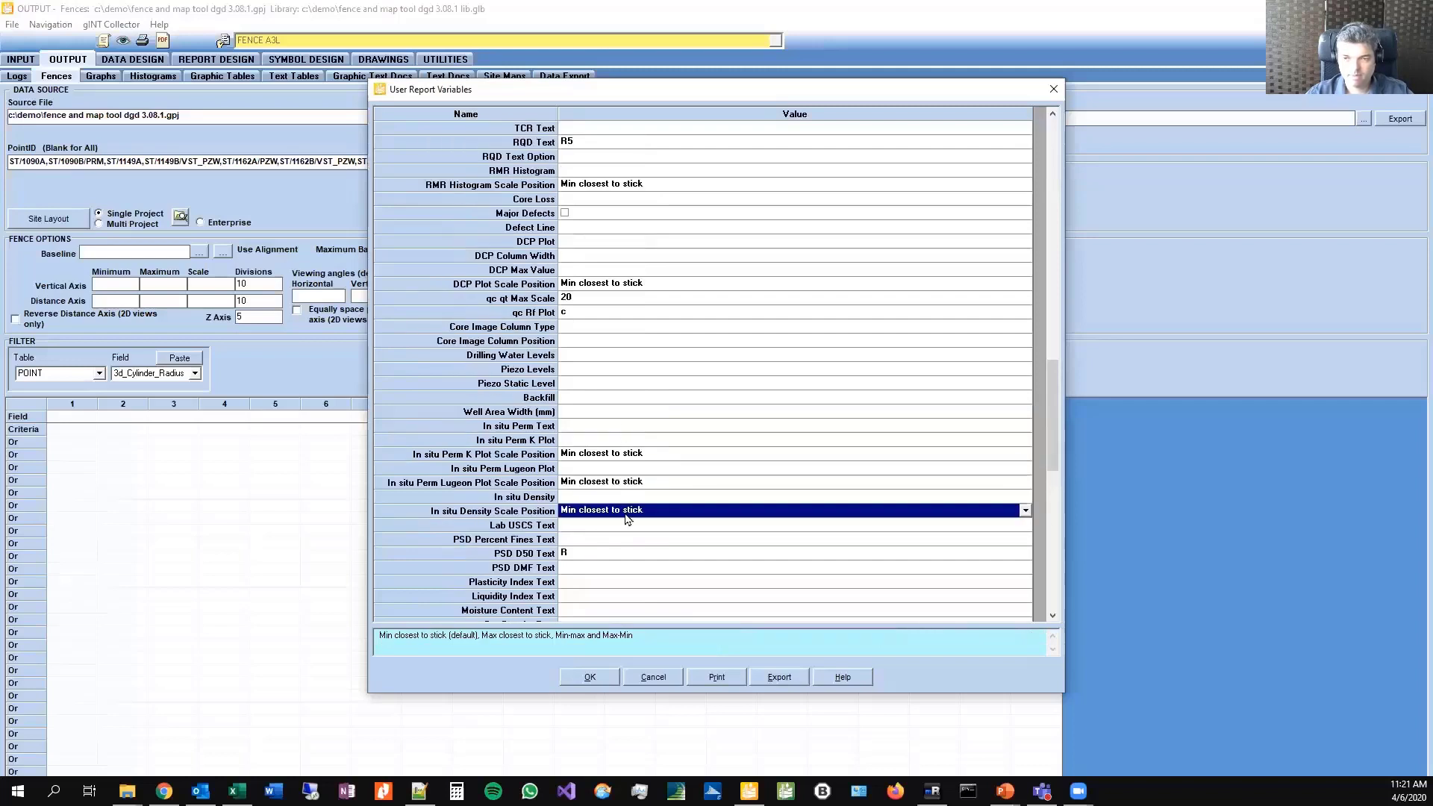
{"action": "left_click", "coordinate": [586, 553]}
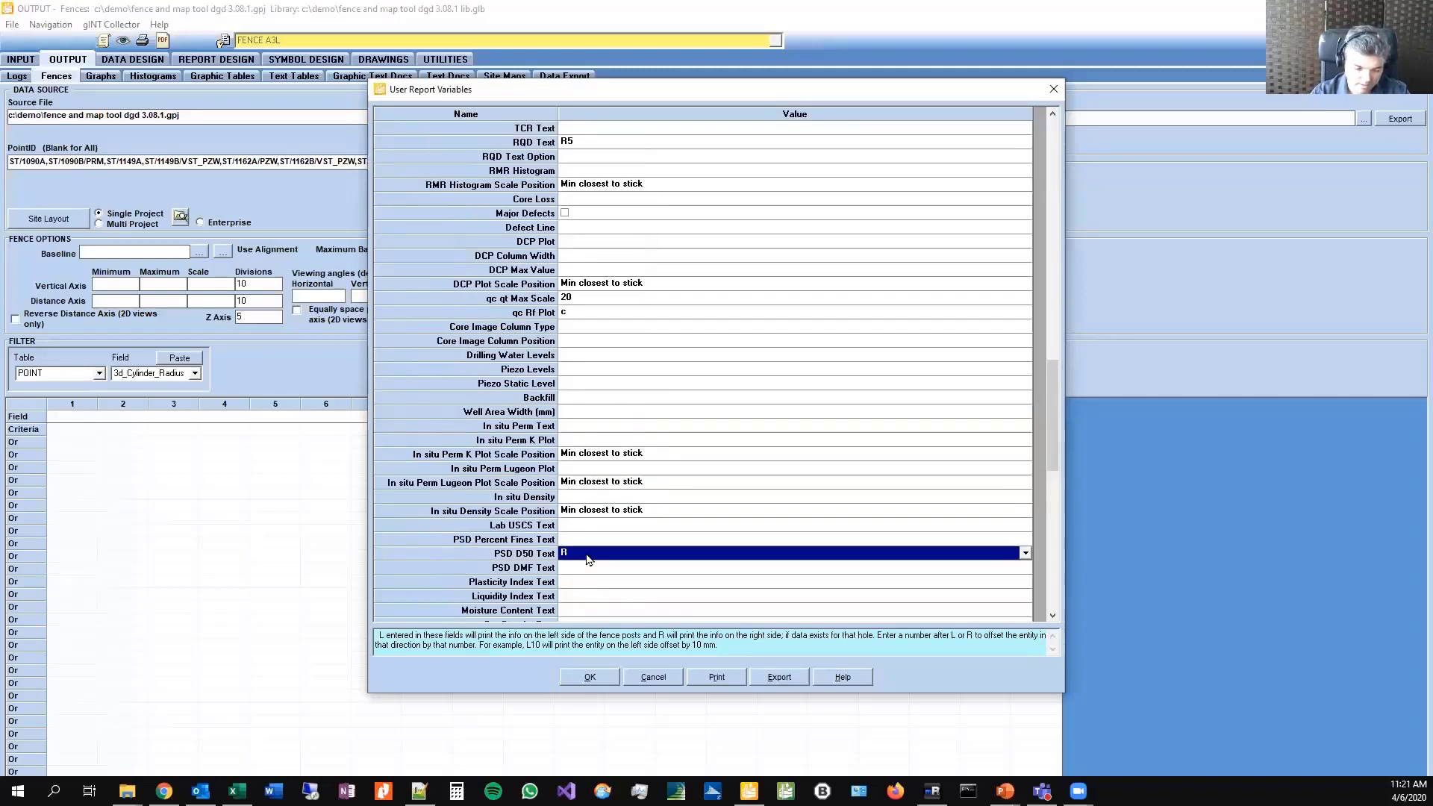
{"action": "left_click", "coordinate": [589, 553]}
{"action": "type", "text": "5"}
{"action": "key", "text": "Return"}
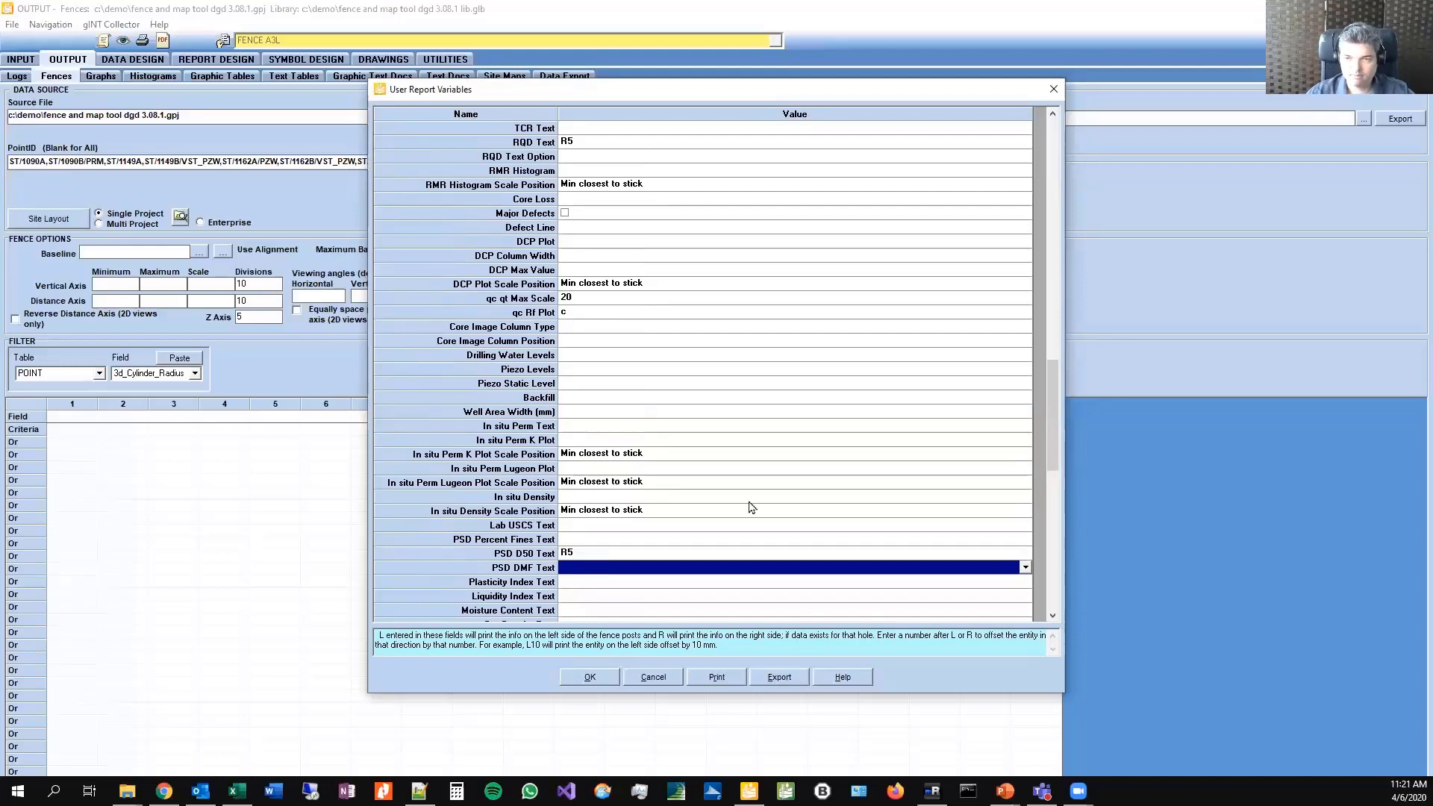
Step: Set the PSD D50 Text variable to L5 and accept the report variables to build the fence preview
{"action": "left_click", "coordinate": [805, 495]}
{"action": "mouse_move", "coordinate": [1055, 466]}
{"action": "left_mouse_down"}
{"action": "mouse_move", "coordinate": [1055, 300]}
{"action": "mouse_move", "coordinate": [1067, 468]}
{"action": "left_mouse_up"}
{"action": "left_click", "coordinate": [598, 542]}
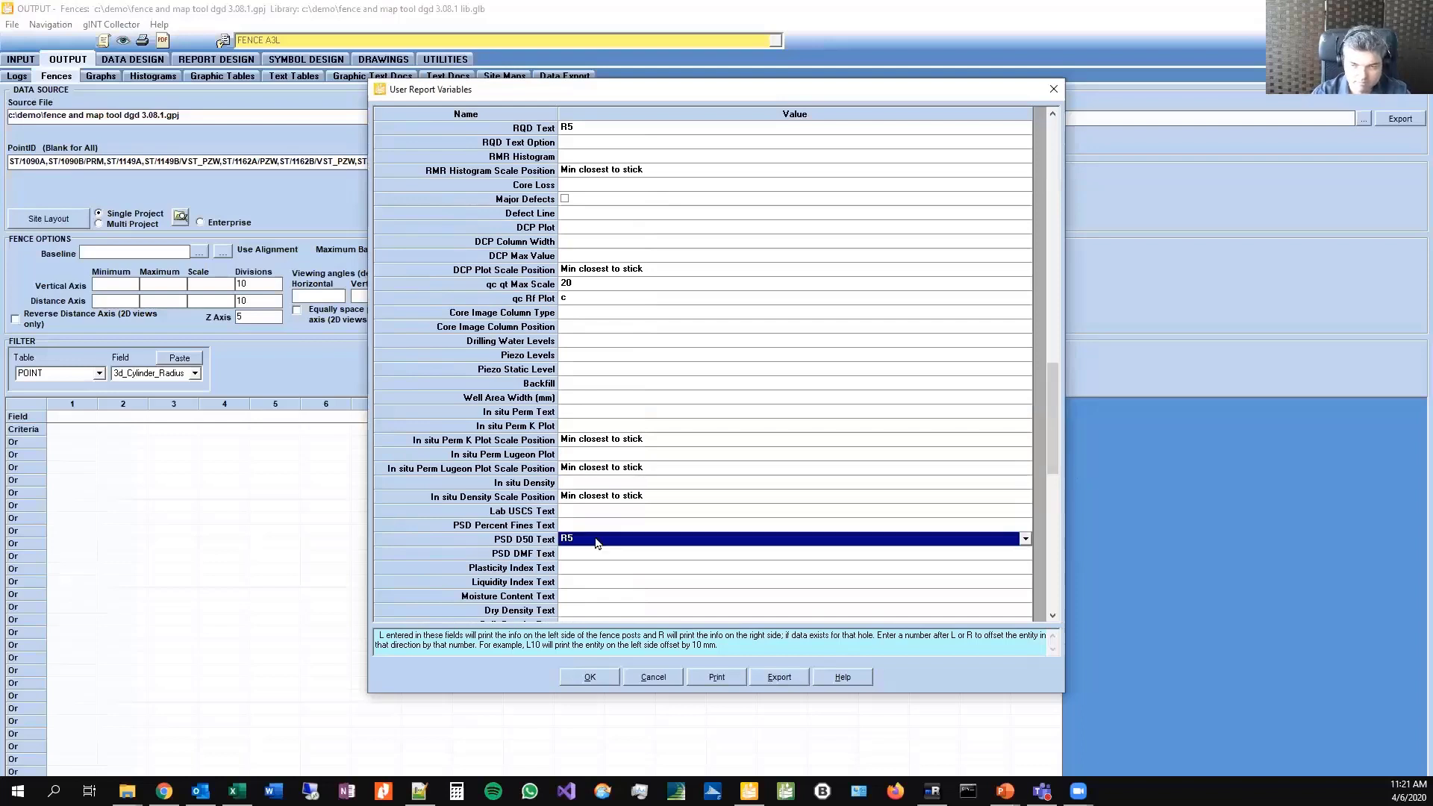
{"action": "type", "text": "L5"}
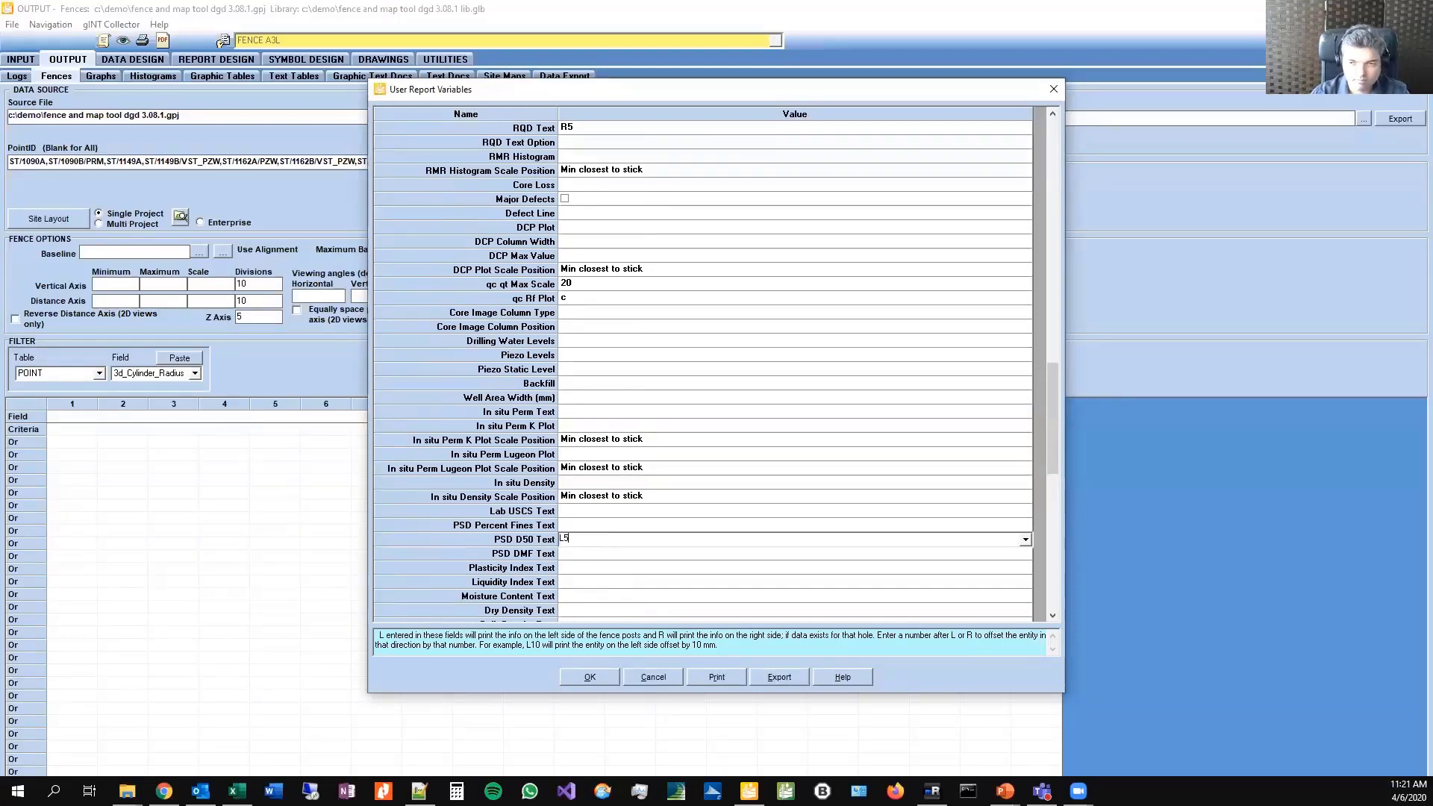
{"action": "key", "text": "Return"}
{"action": "left_click", "coordinate": [598, 540]}
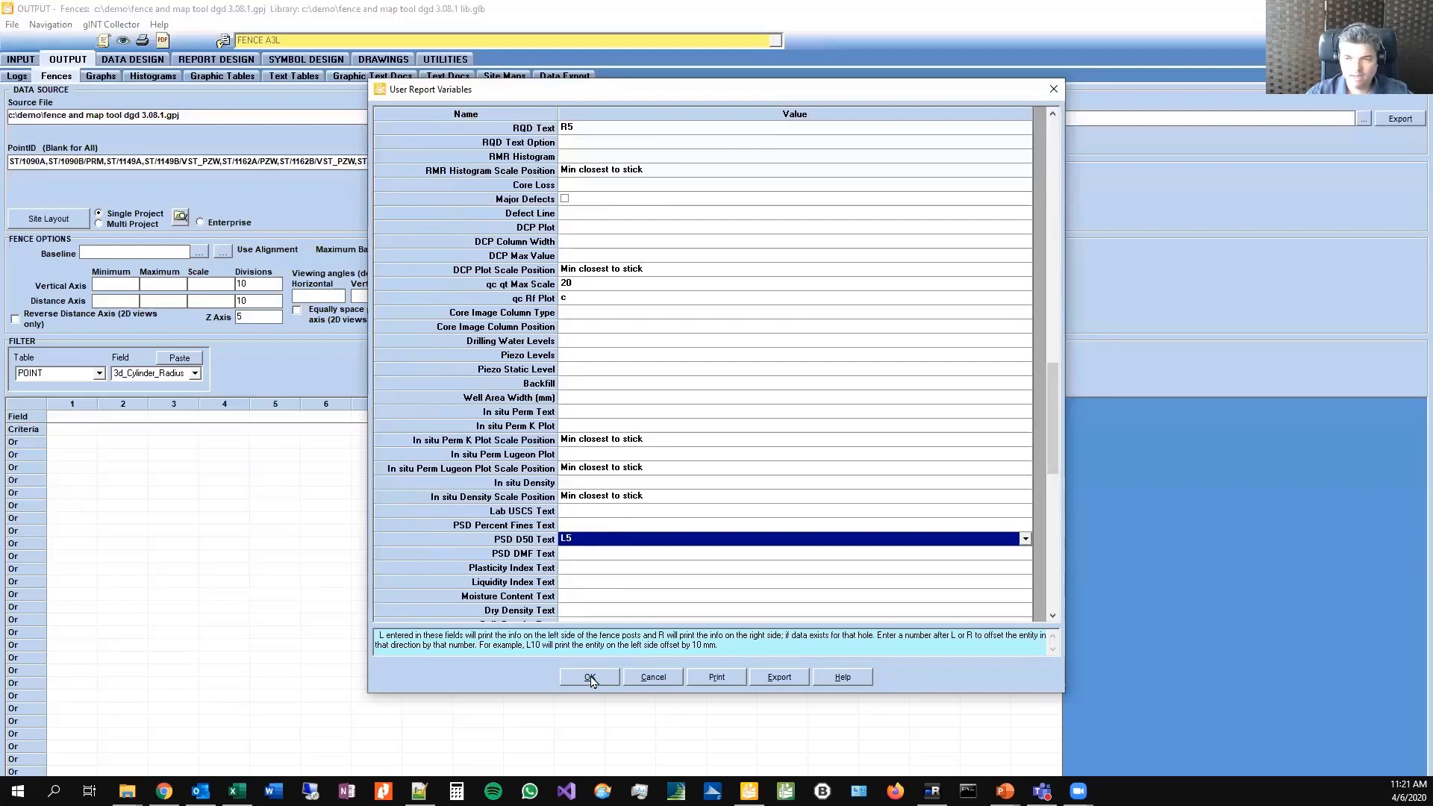
{"action": "key", "text": "alt+Tab"}
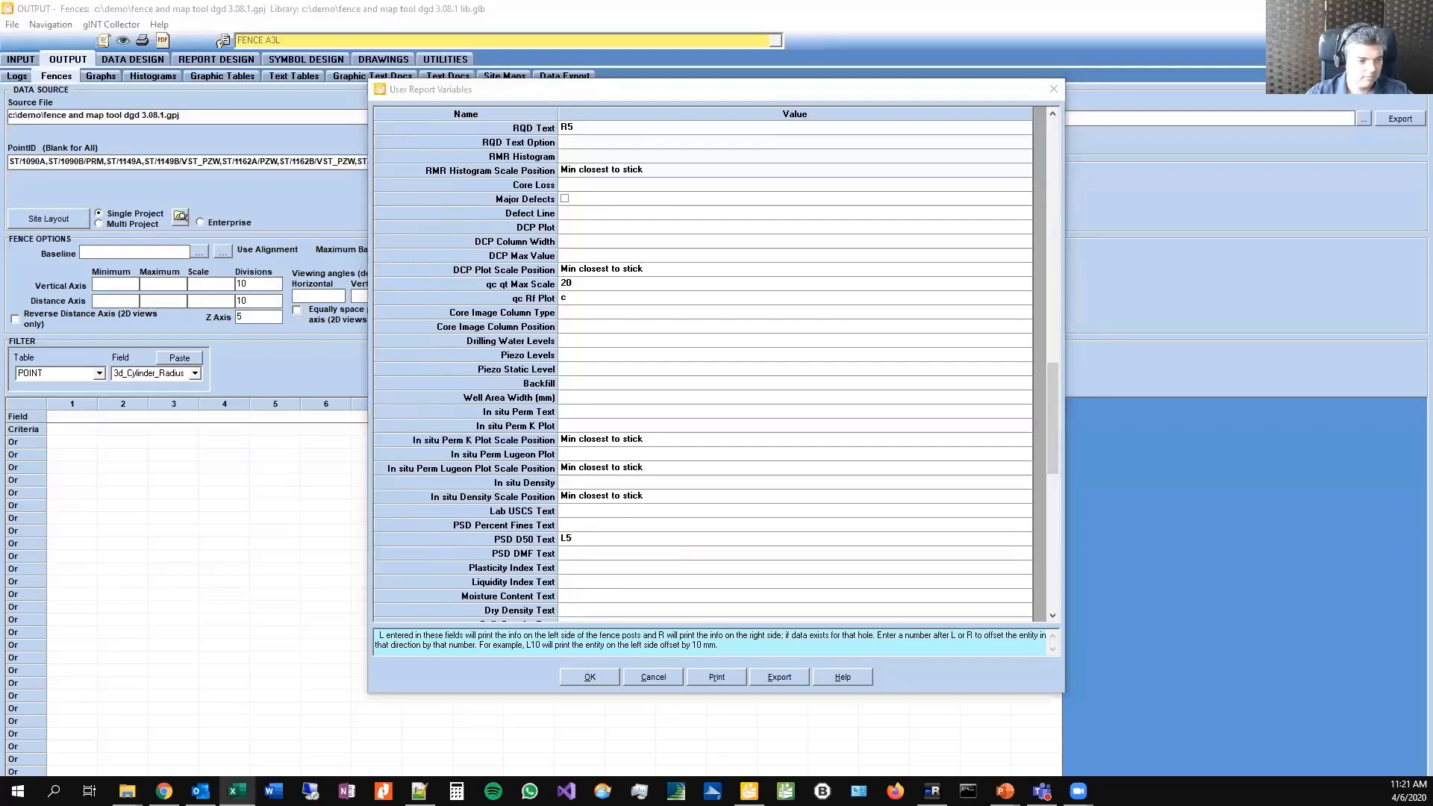
{"action": "left_click", "coordinate": [589, 680]}
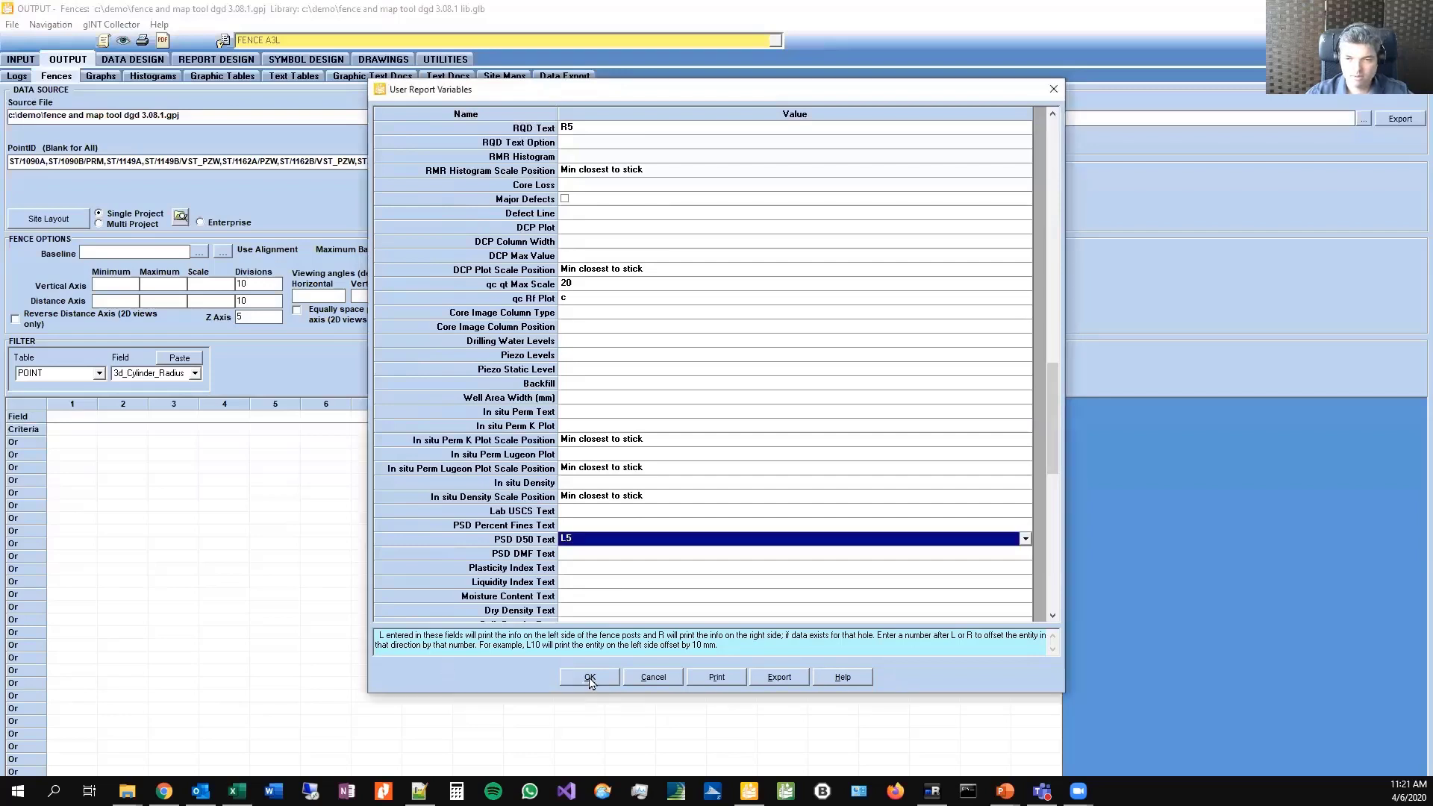
{"action": "left_click", "coordinate": [590, 679]}
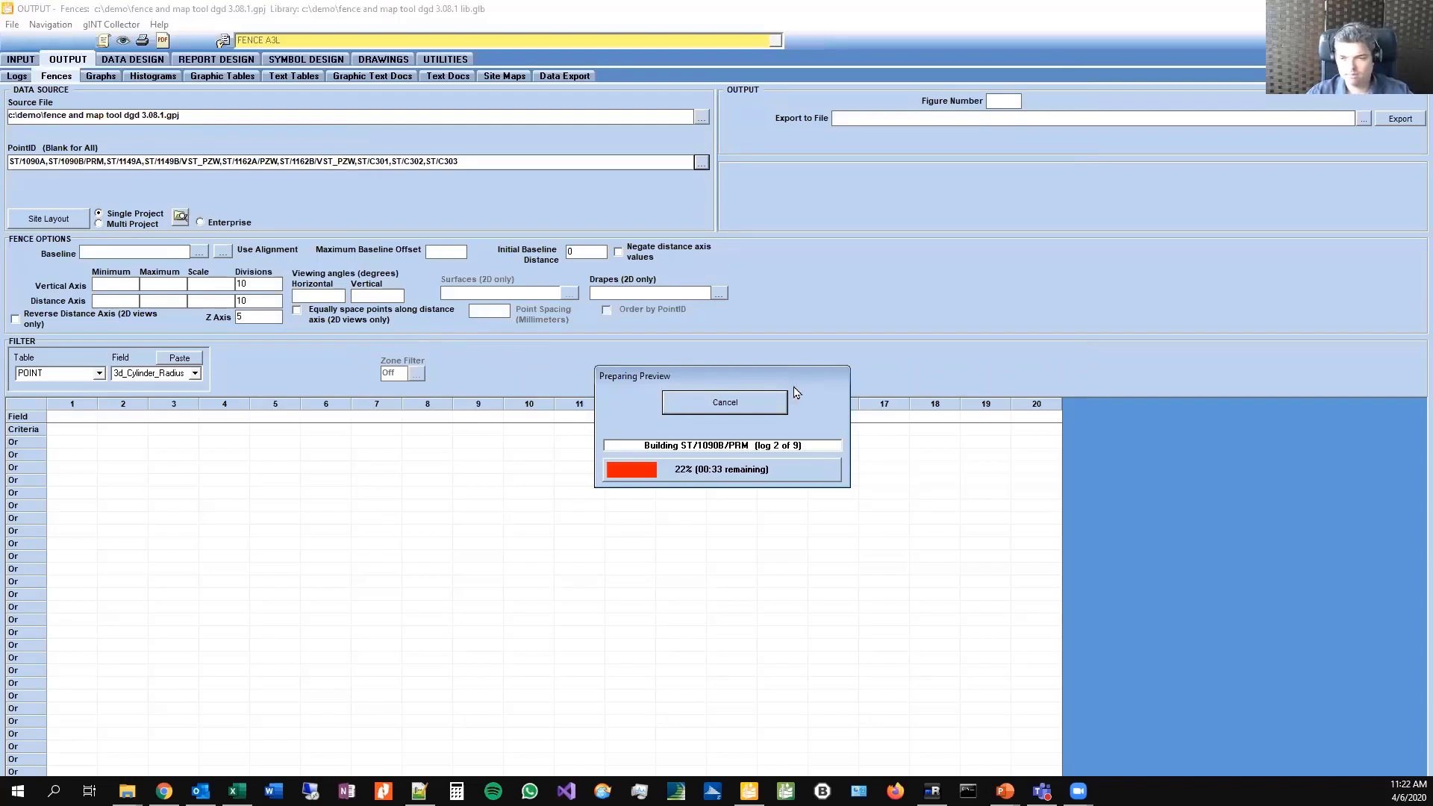
Step: Switch to the PowerPoint slide show and go back to the Post Options slide
{"action": "left_click", "coordinate": [1005, 790]}
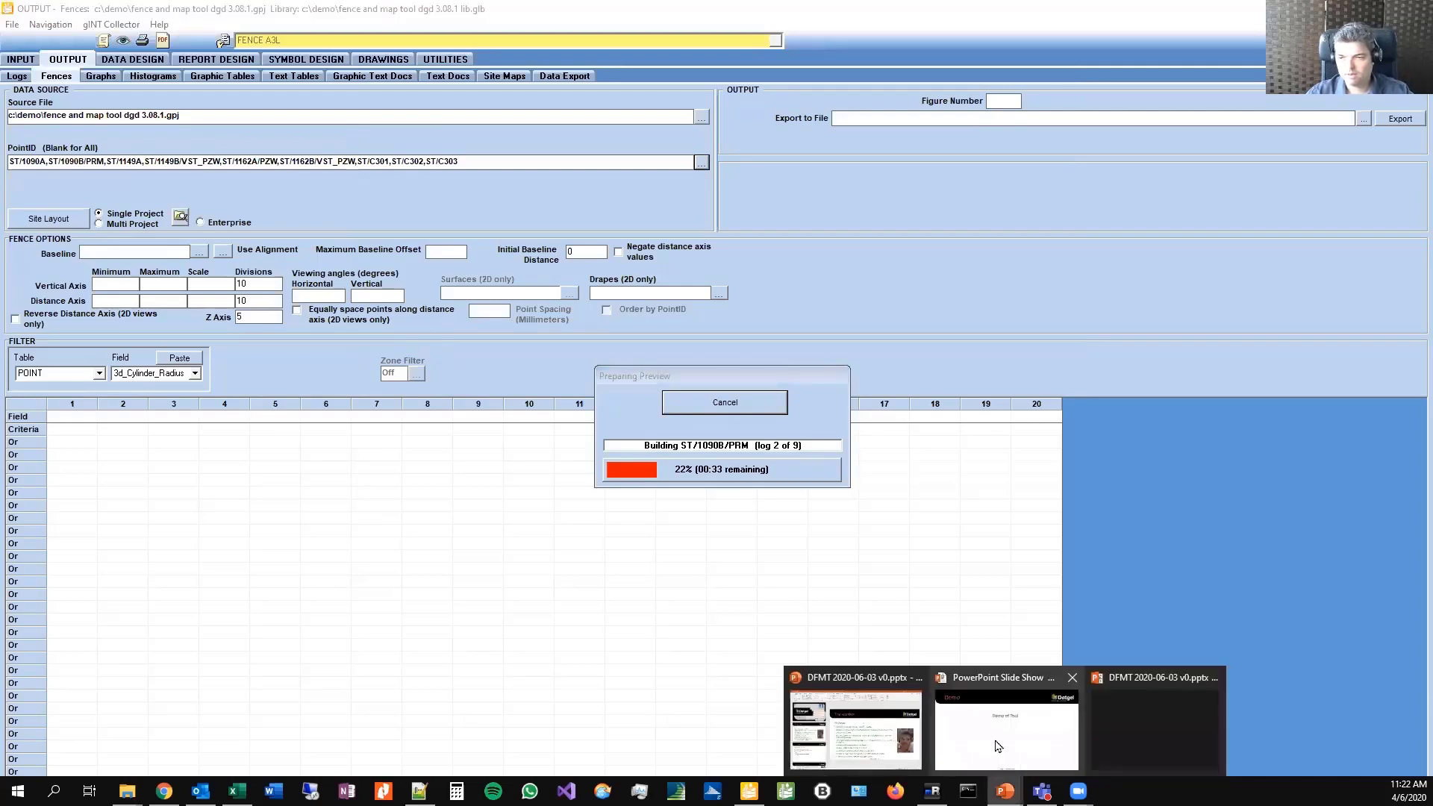
{"action": "left_click", "coordinate": [990, 737]}
{"action": "key", "text": "Left"}
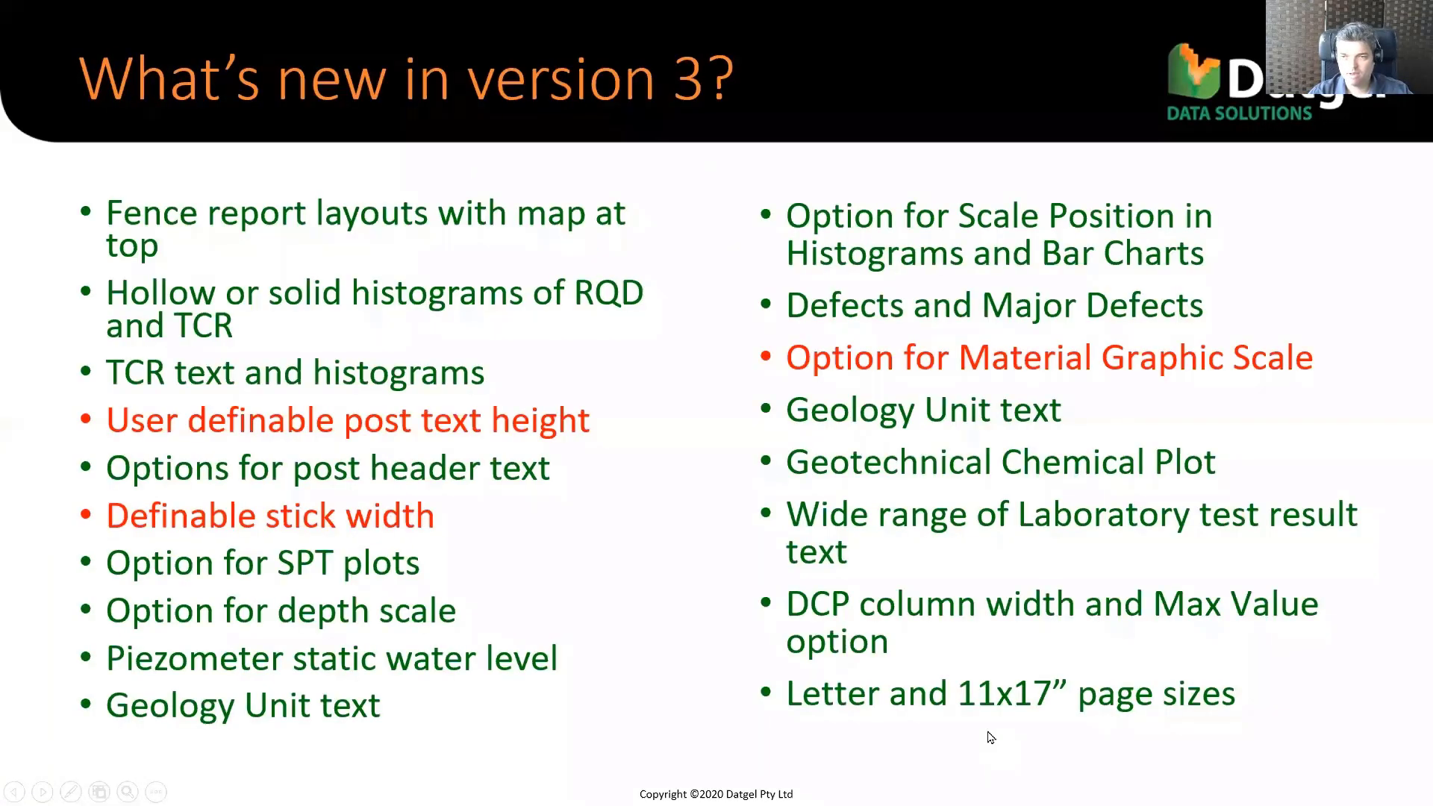
{"action": "key", "text": "Left"}
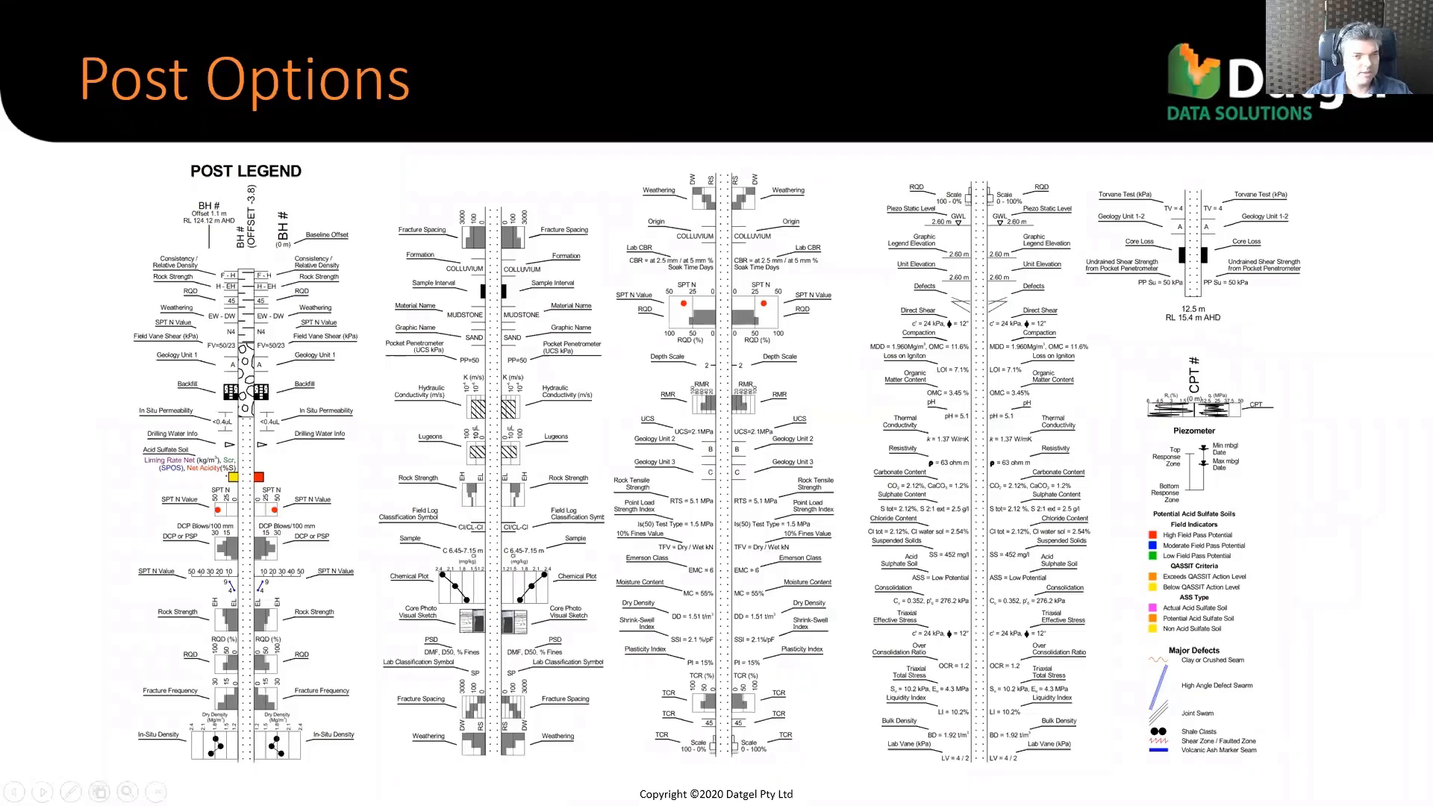
Step: Switch to the Chrome browser and look through the Datgel Fence and Map Tool product page
{"action": "key", "text": "alt+Tab"}
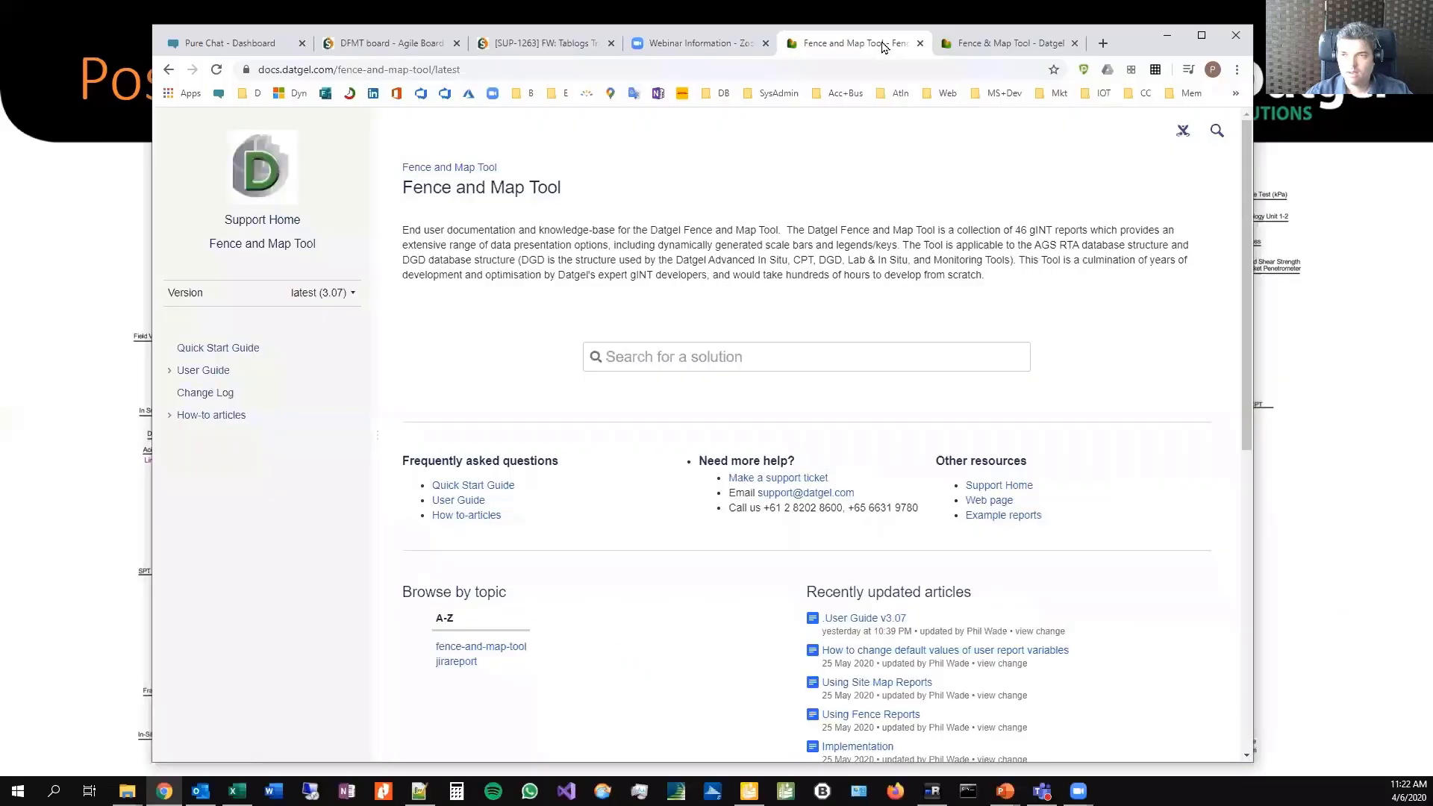
{"action": "left_click", "coordinate": [1010, 49]}
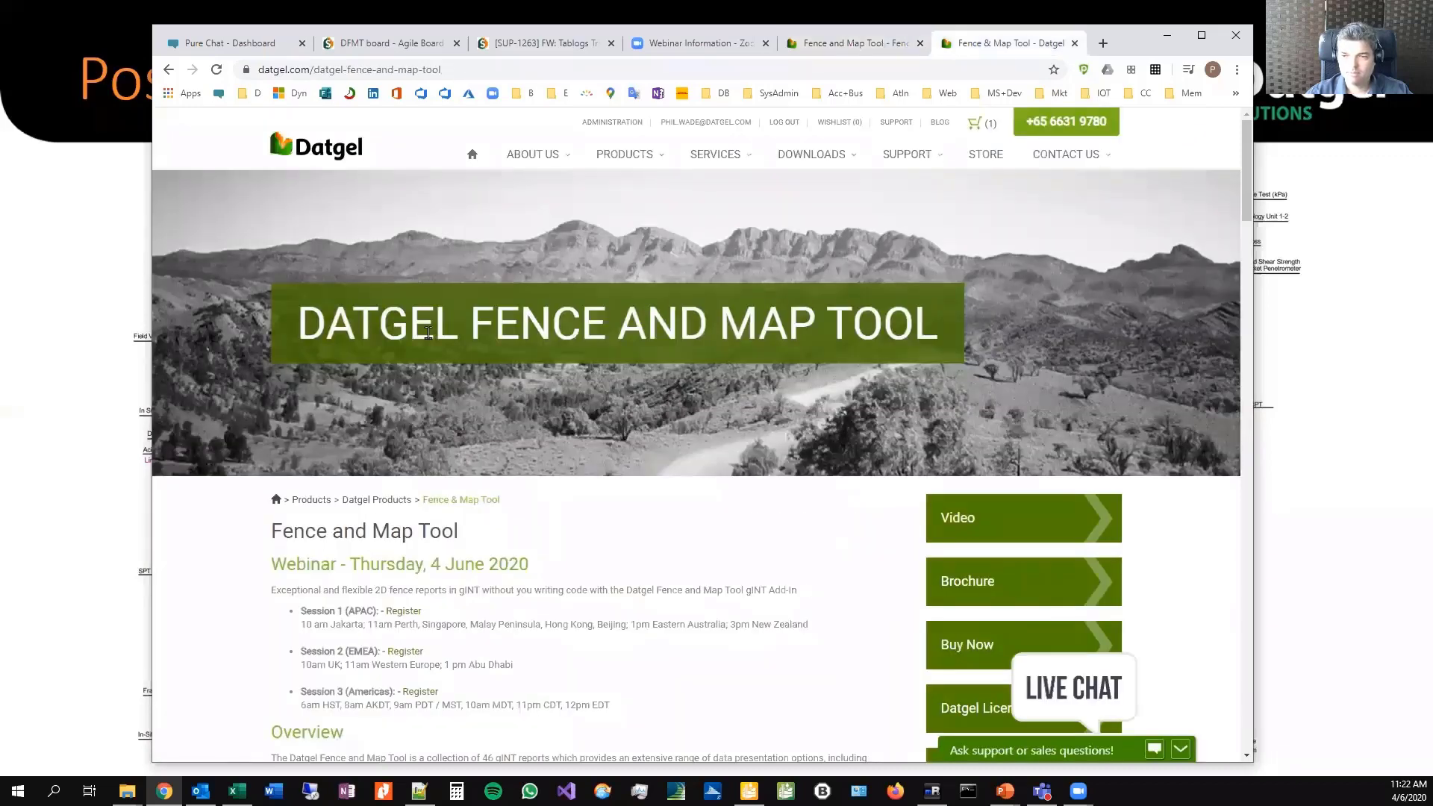
{"action": "scroll", "coordinate": [428, 333], "scroll_direction": "down", "scroll_amount": 6}
{"action": "scroll", "coordinate": [431, 339], "scroll_direction": "up", "scroll_amount": 4}
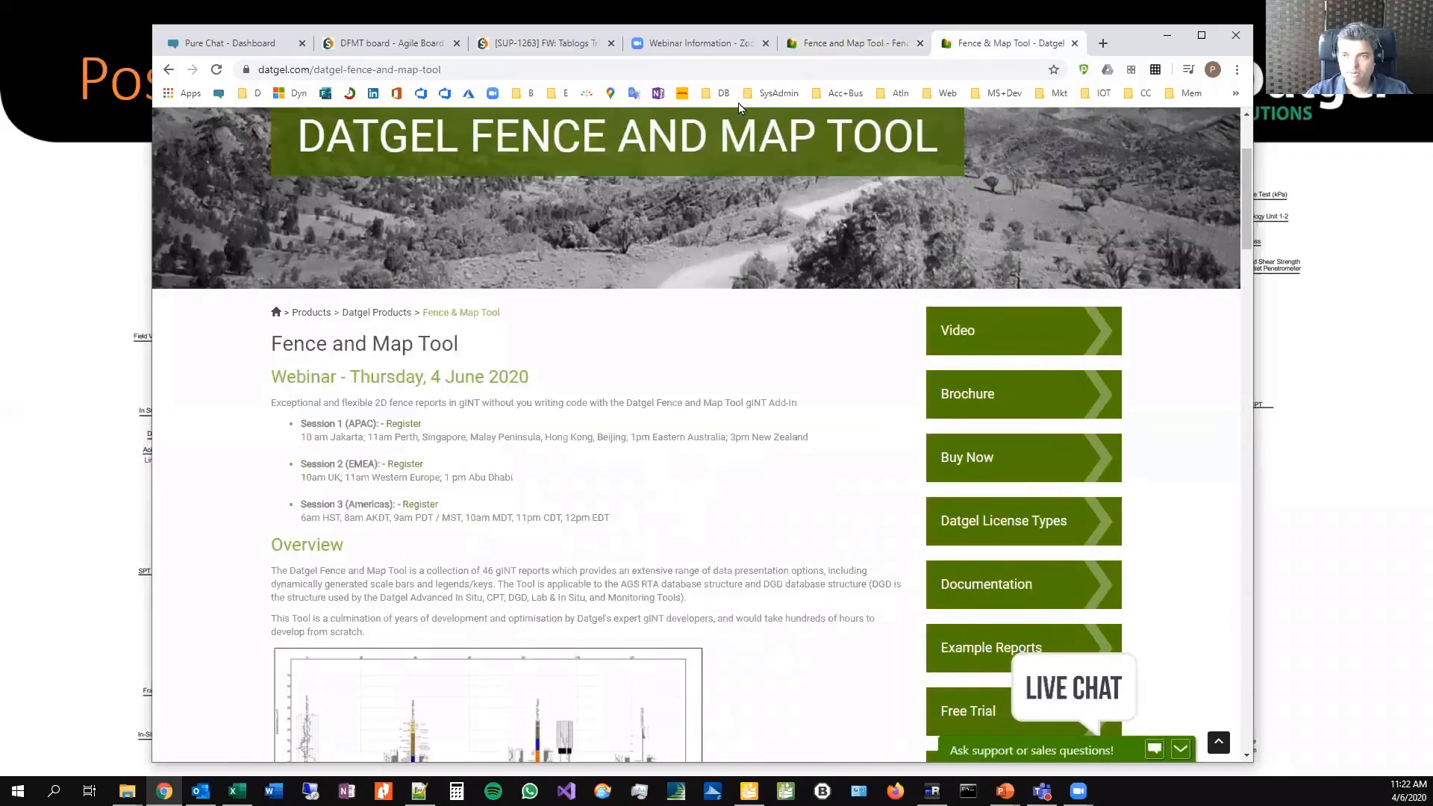
{"action": "scroll", "coordinate": [432, 337], "scroll_direction": "up", "scroll_amount": 1}
Step: Open the Quick Start Guide in the Fence and Map Tool online documentation and skim through it
{"action": "left_click", "coordinate": [852, 50]}
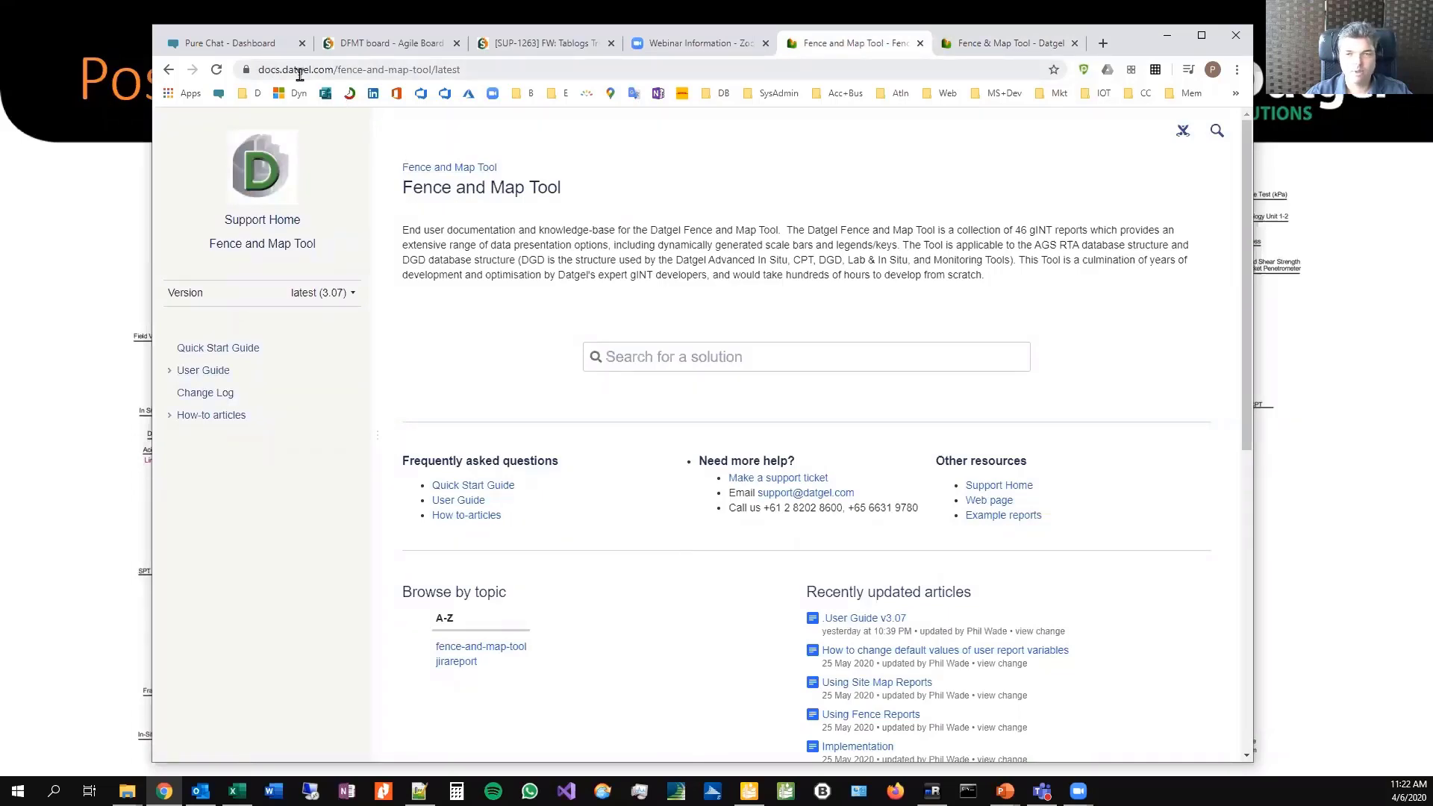
{"action": "left_click", "coordinate": [215, 350]}
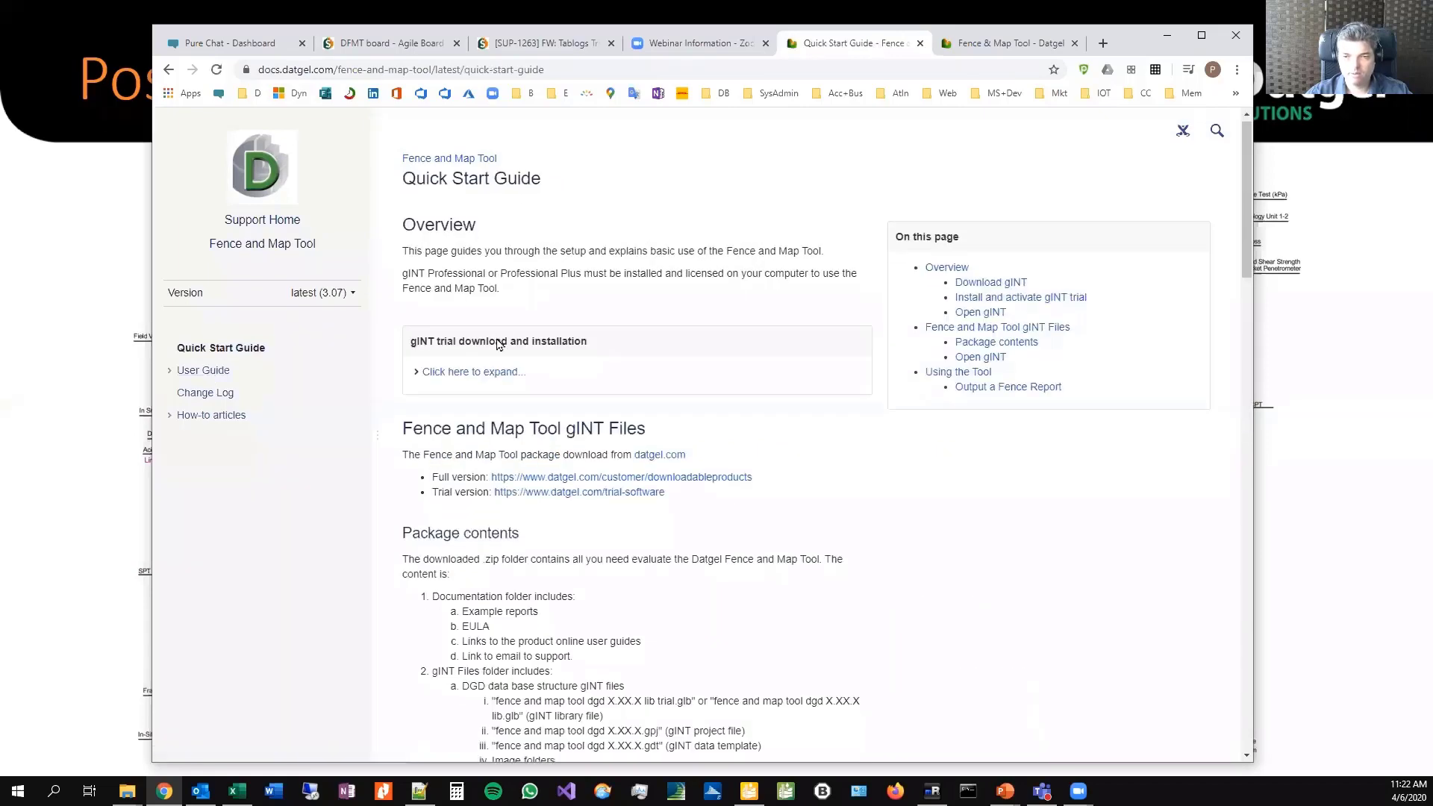
{"action": "scroll", "coordinate": [497, 342], "scroll_direction": "down", "scroll_amount": 15}
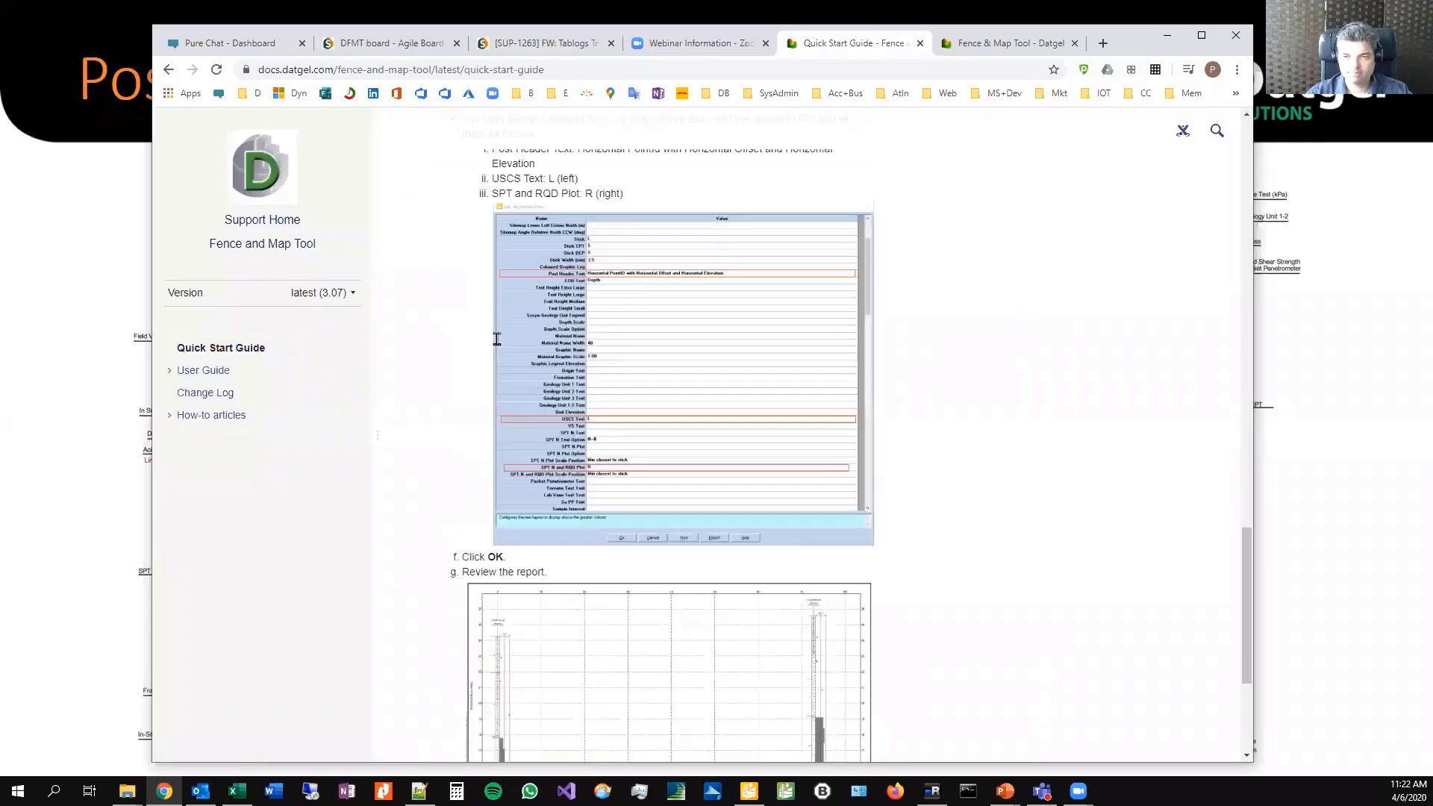
{"action": "scroll", "coordinate": [497, 339], "scroll_direction": "up", "scroll_amount": 10}
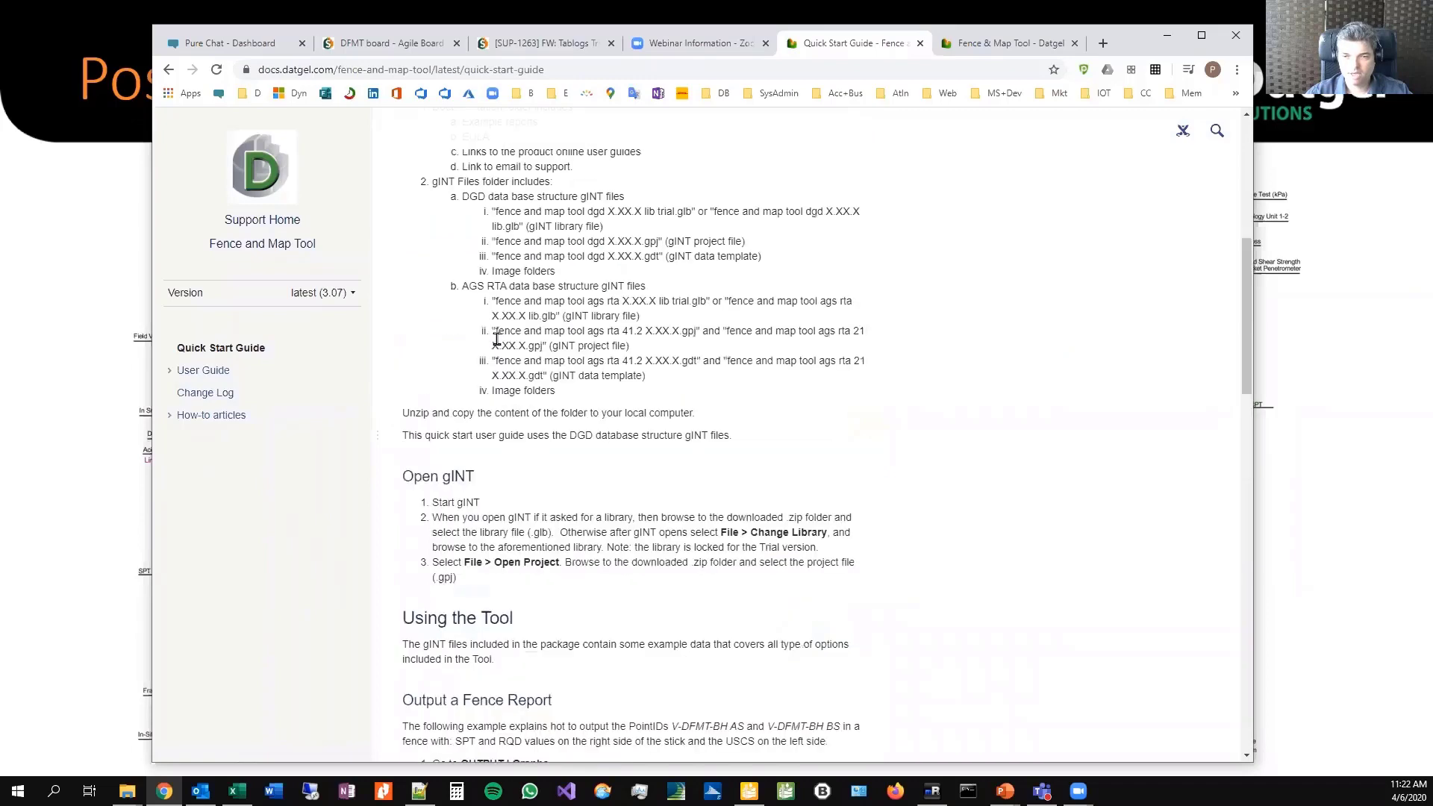
{"action": "scroll", "coordinate": [498, 344], "scroll_direction": "up", "scroll_amount": 7}
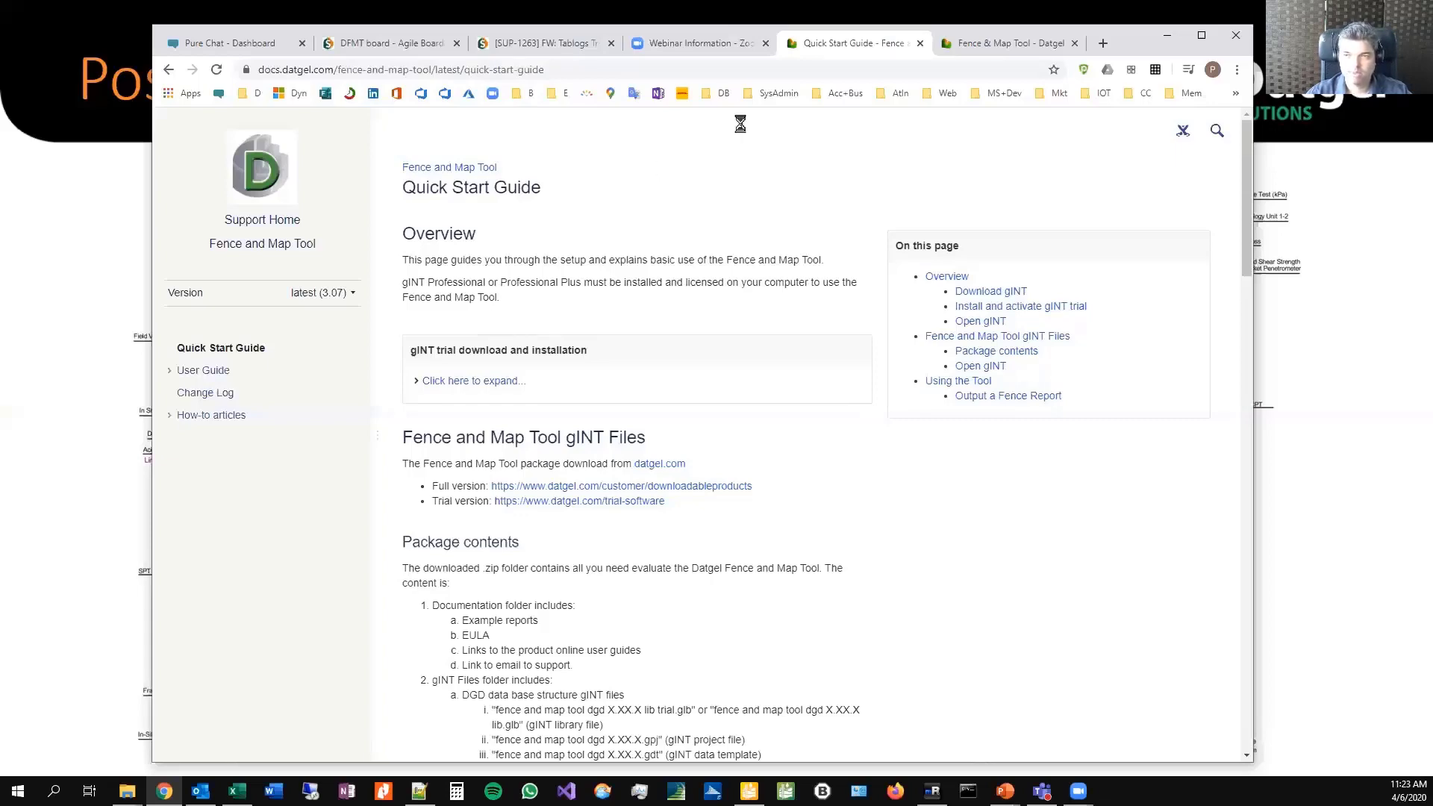
Step: Switch back to the gINT preview and examine the SPT, PSD D50 and CPT data along the section's boreholes up close
{"action": "key", "text": "alt+Tab"}
{"action": "key", "text": "F5"}
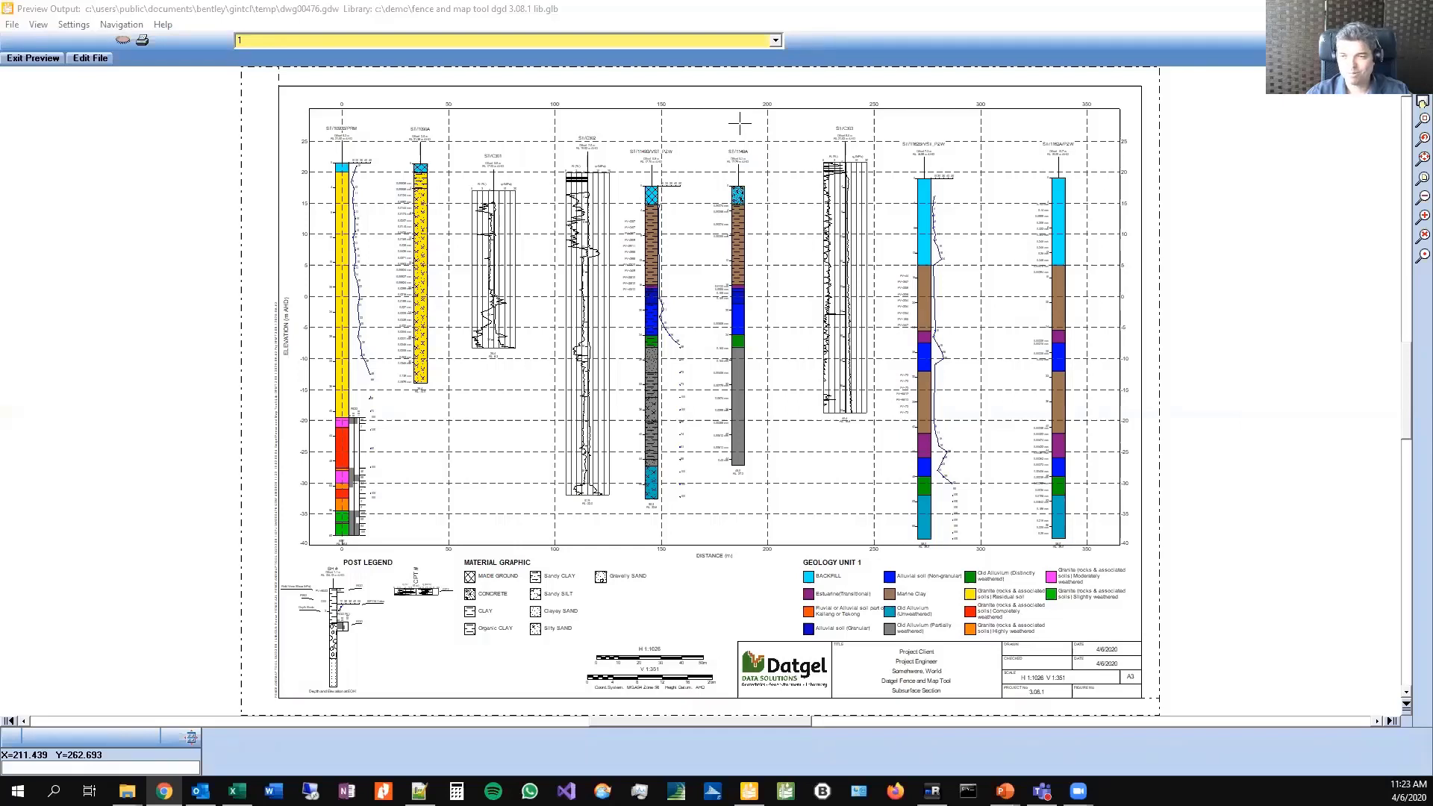
{"action": "left_click", "coordinate": [1423, 255]}
{"action": "left_click", "coordinate": [370, 167]}
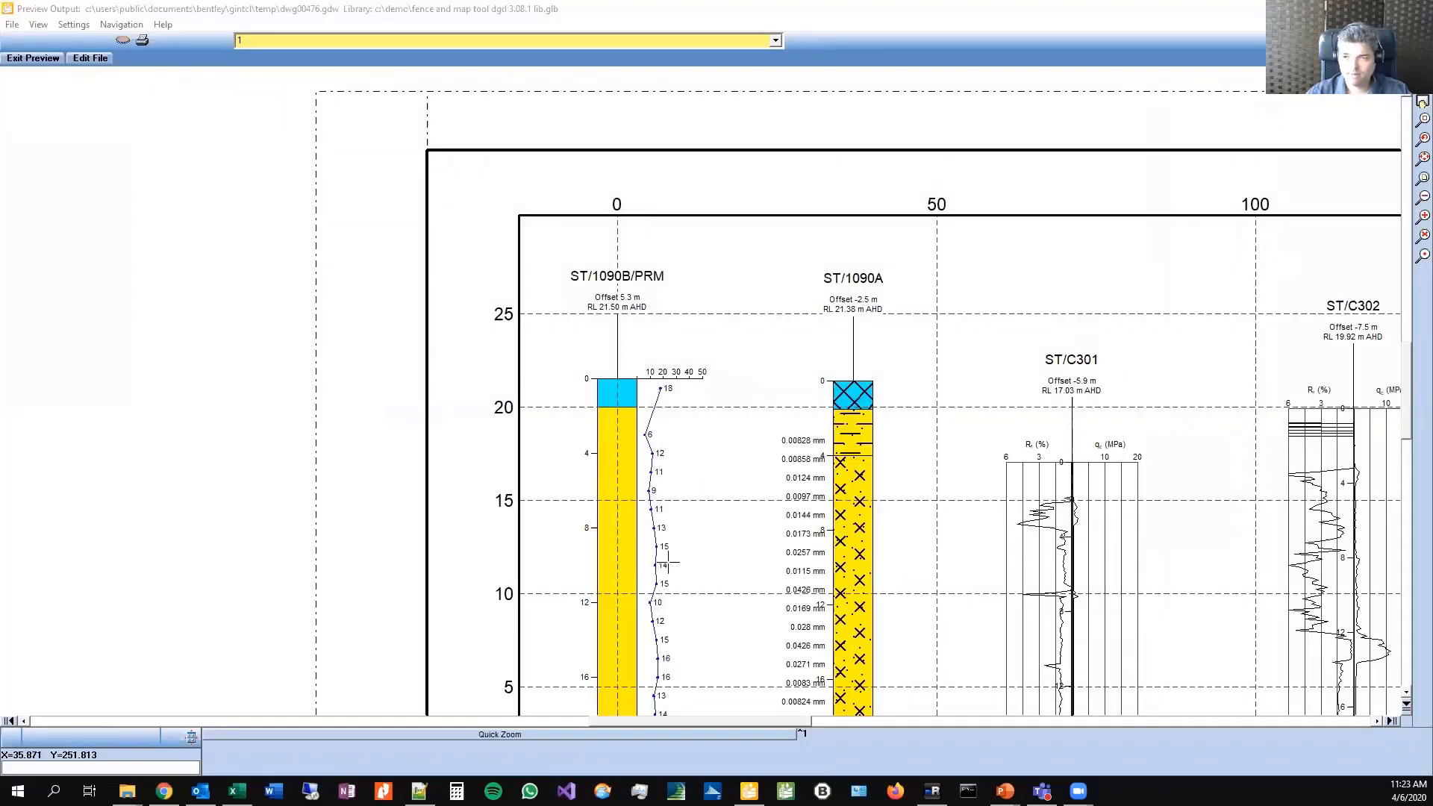
{"action": "scroll", "coordinate": [667, 274], "scroll_direction": "down", "scroll_amount": 3}
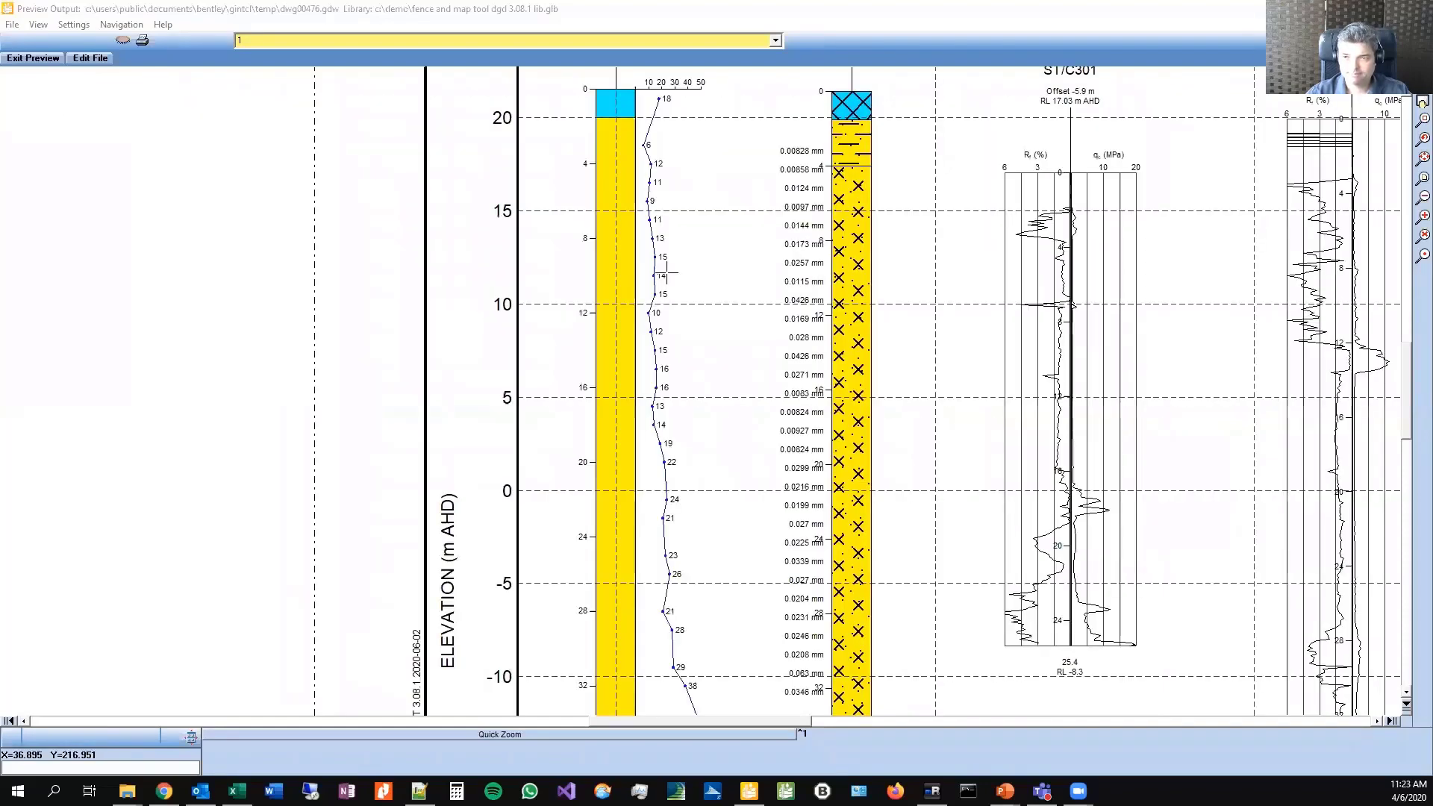
{"action": "scroll", "coordinate": [680, 378], "scroll_direction": "up", "scroll_amount": 2}
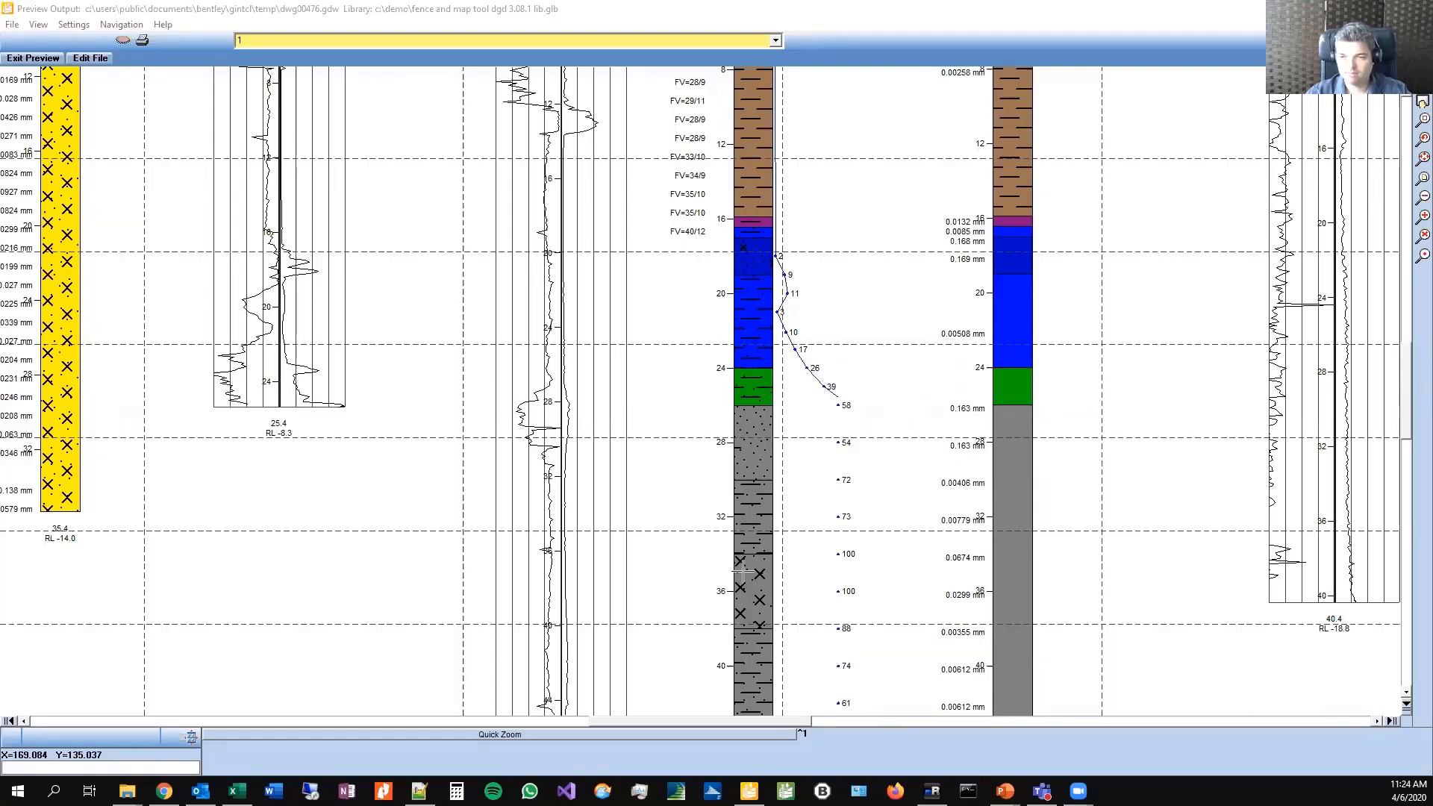
Step: Examine the legends, scale bars and title block along the bottom of the subsurface section sheet
{"action": "left_click", "coordinate": [1424, 158]}
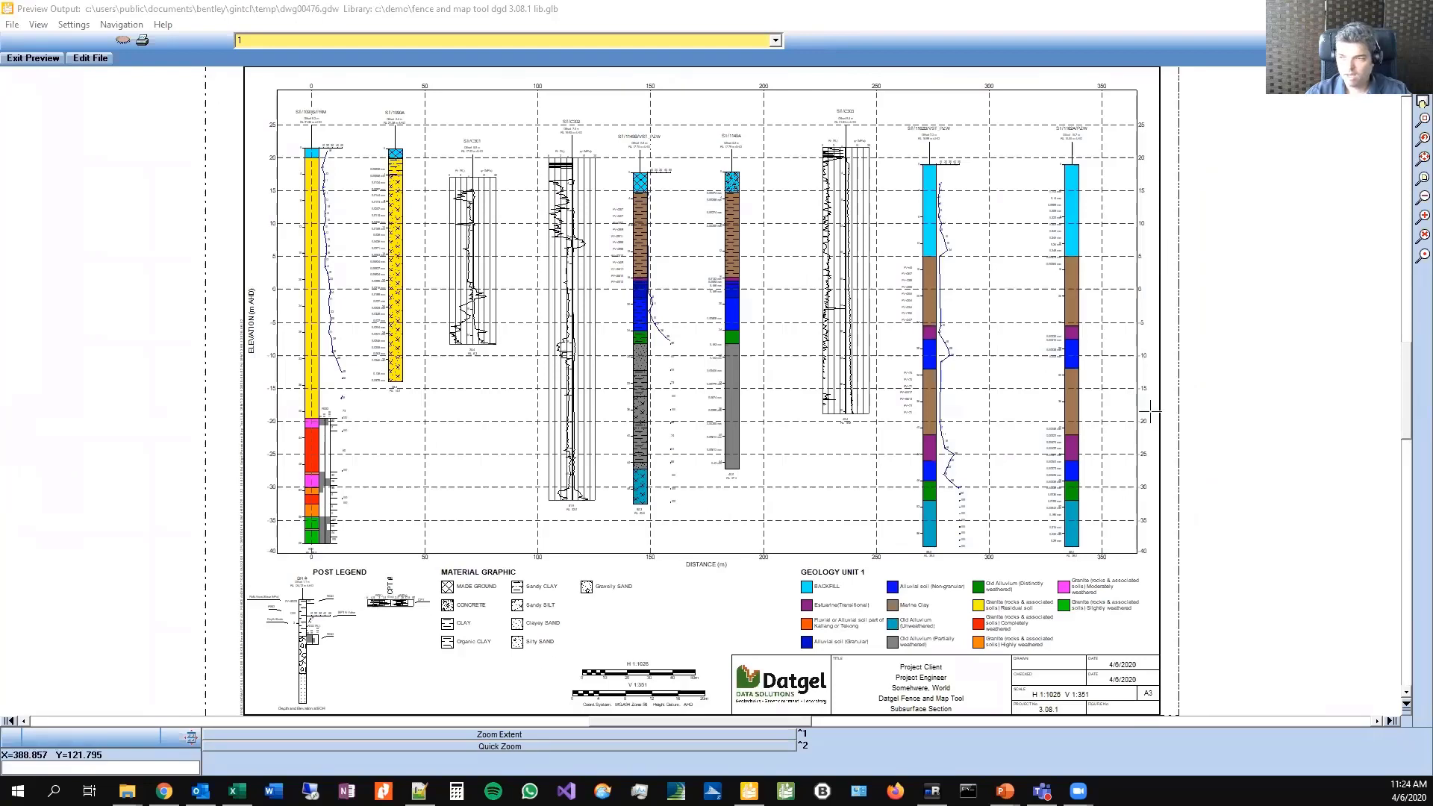
{"action": "left_click", "coordinate": [1423, 254]}
{"action": "left_click", "coordinate": [329, 630]}
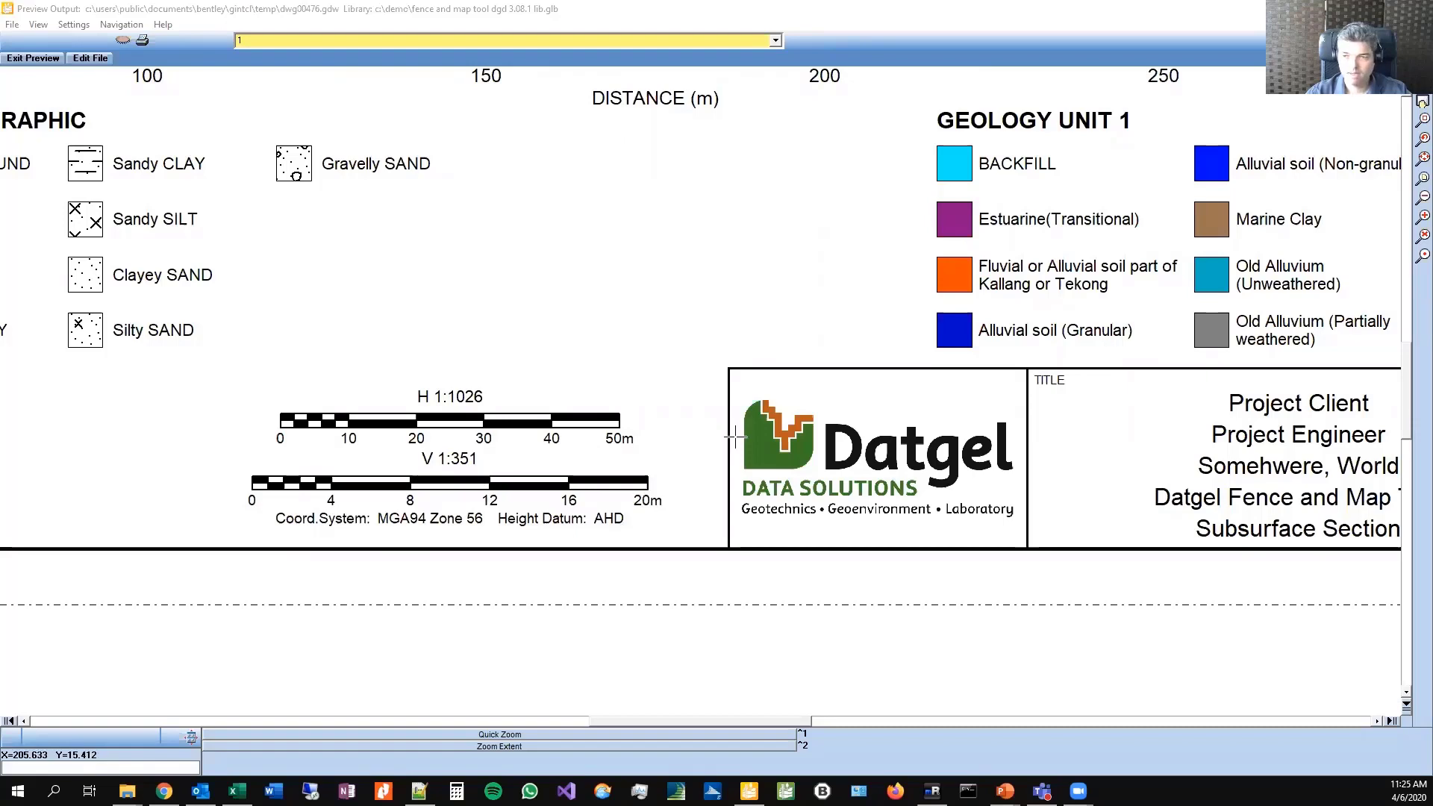
{"action": "left_click", "coordinate": [618, 412]}
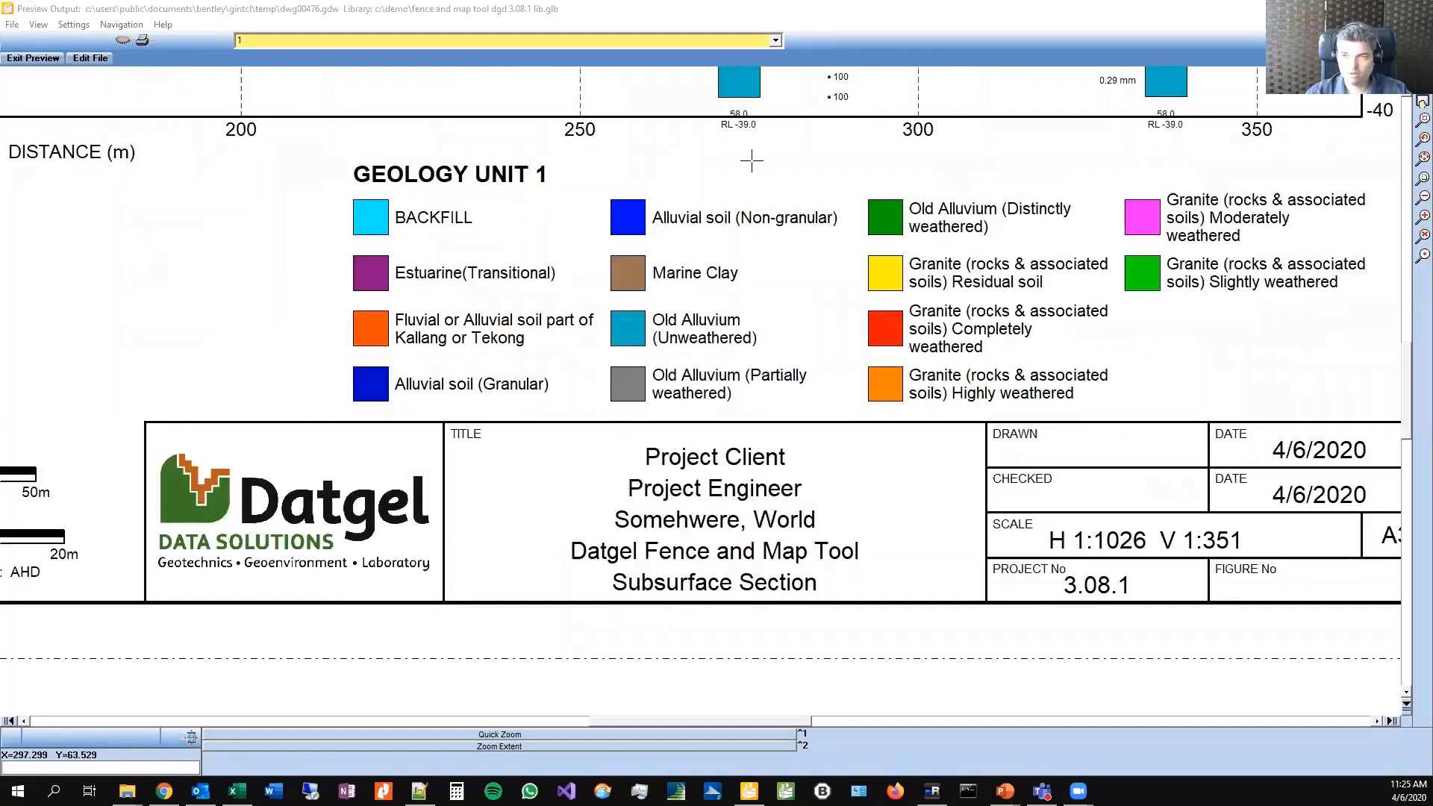
{"action": "left_click", "coordinate": [1068, 475]}
{"action": "left_click", "coordinate": [626, 401]}
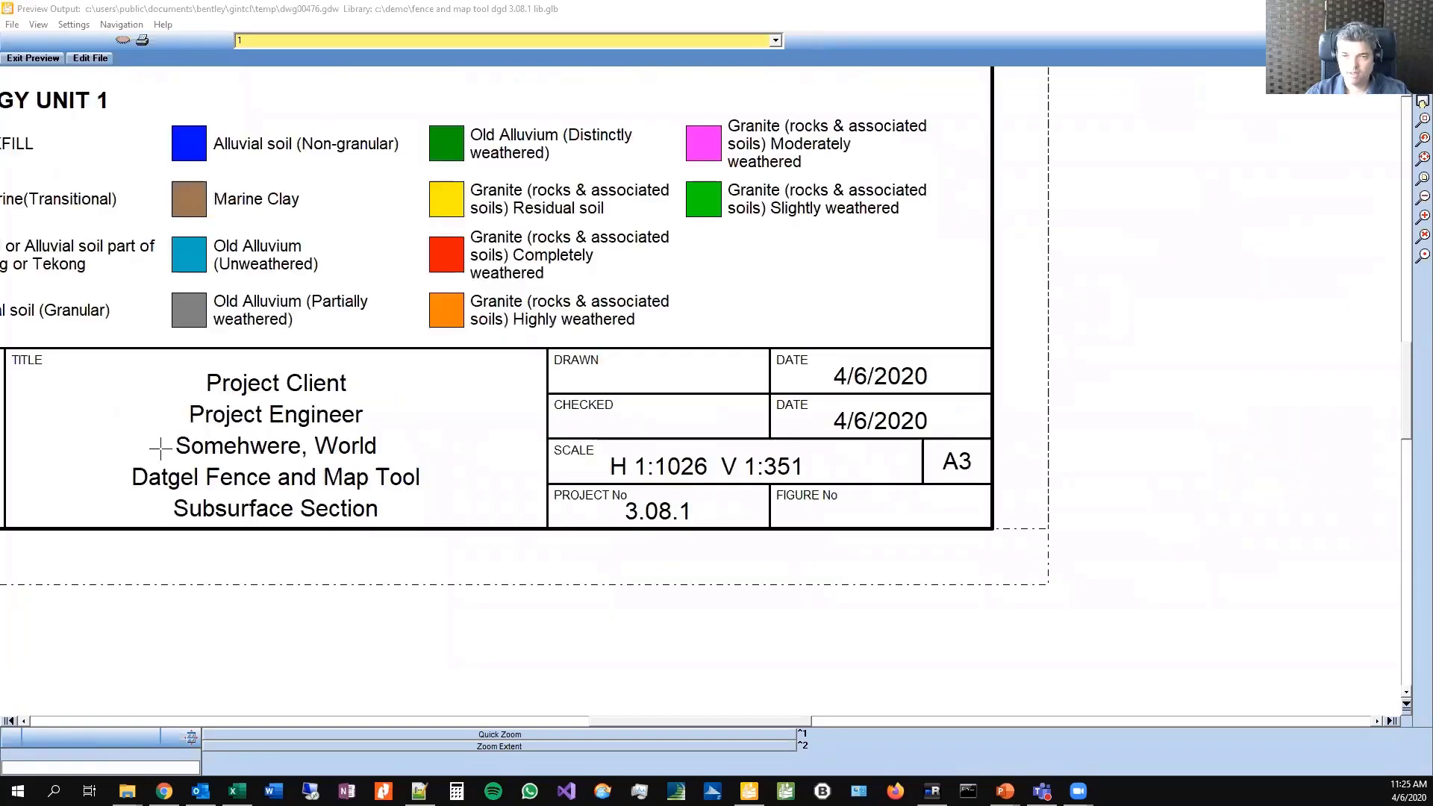
{"action": "left_click", "coordinate": [624, 451]}
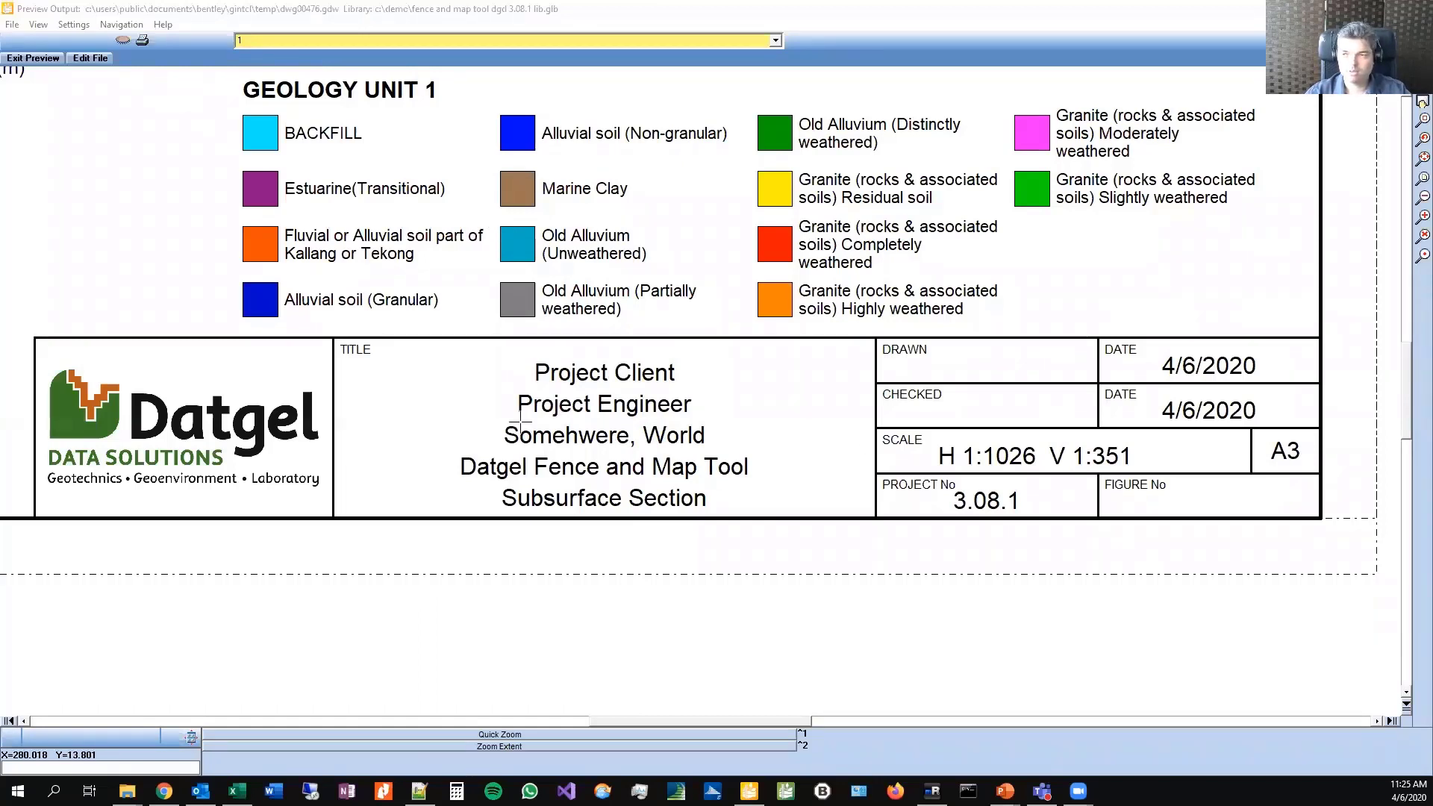
Step: Open the previewed section for editing by saving it as the gINT drawing f1 in the Demo folder
{"action": "left_click", "coordinate": [93, 58]}
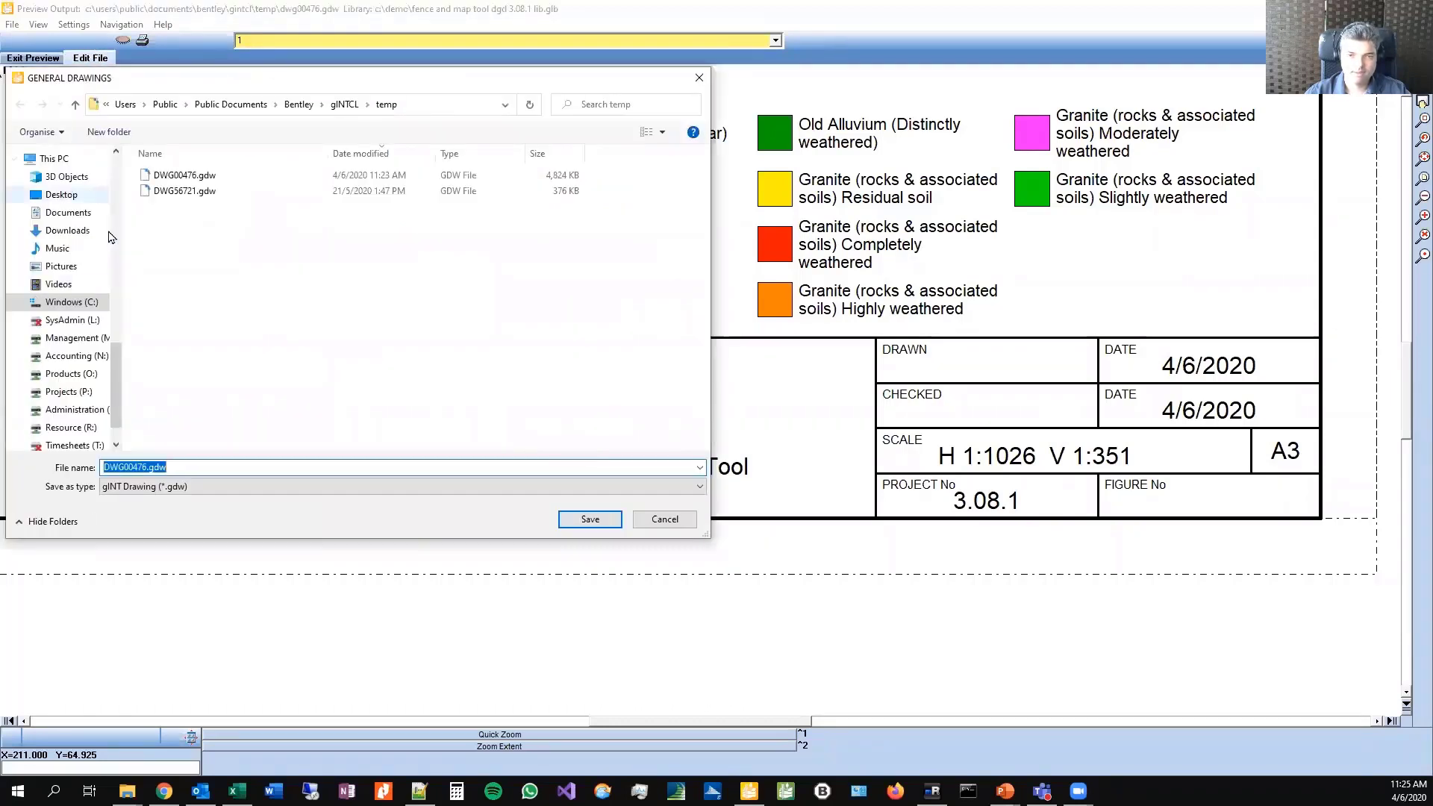
{"action": "scroll", "coordinate": [60, 268], "scroll_direction": "up", "scroll_amount": 5}
{"action": "left_click", "coordinate": [56, 243]}
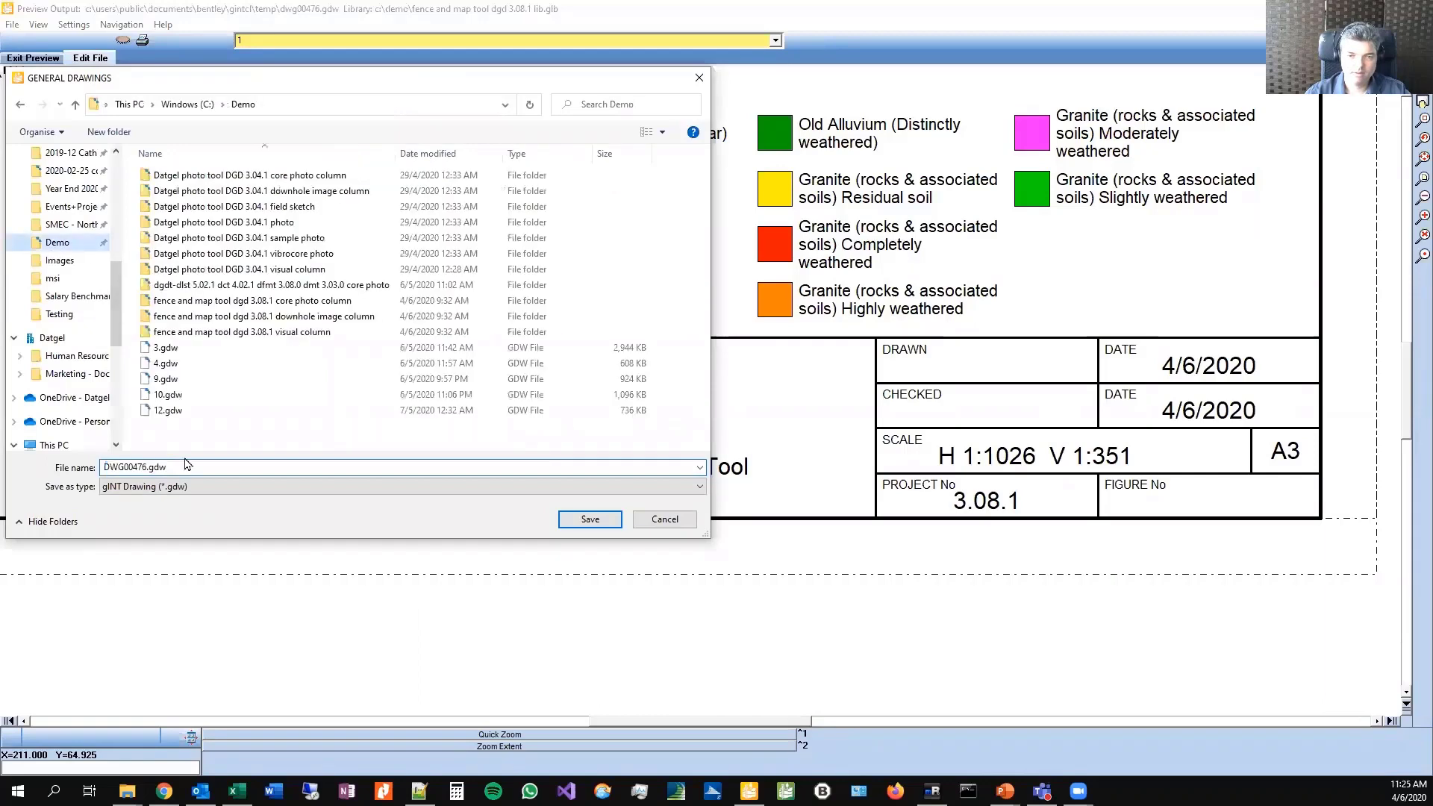
{"action": "type", "text": "f"}
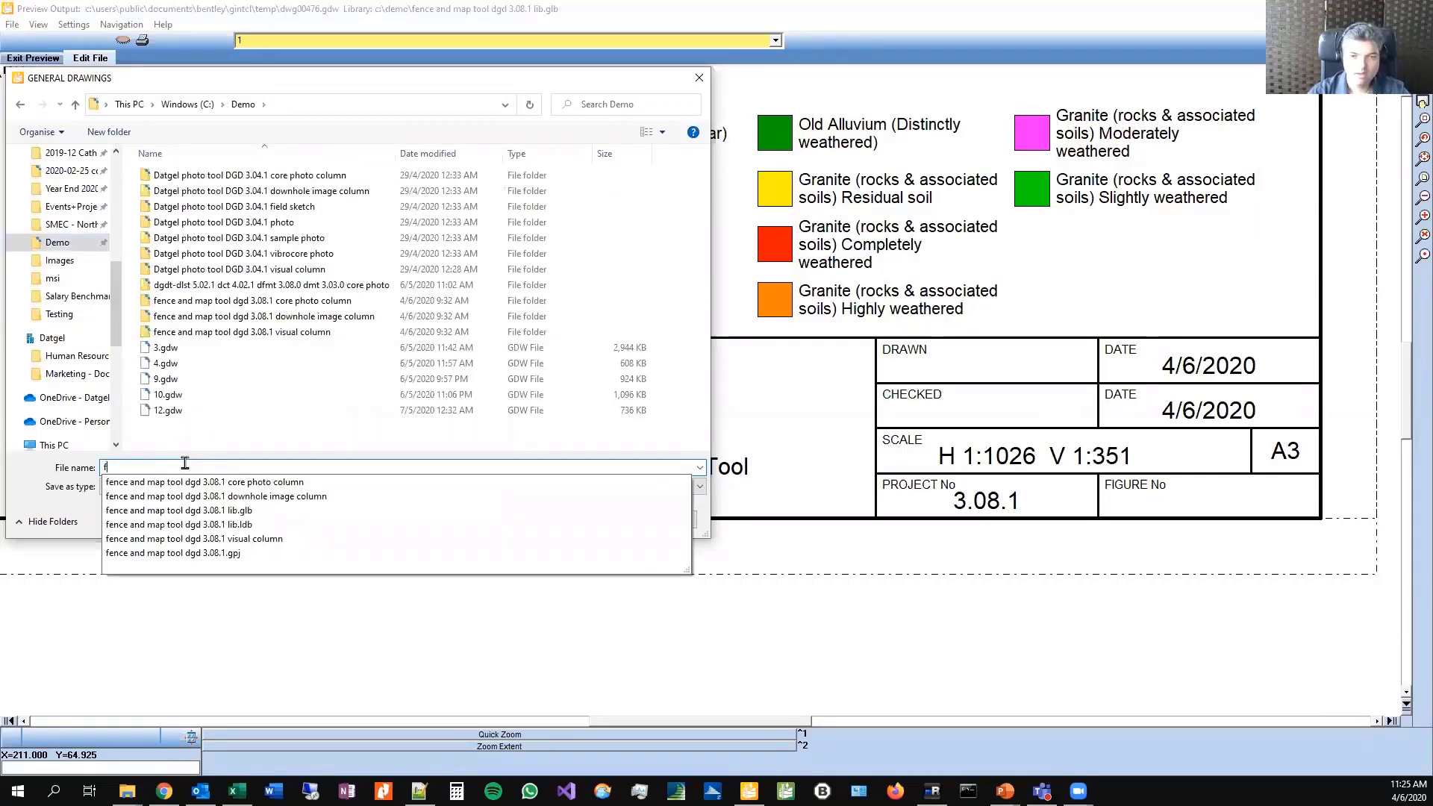
{"action": "key", "text": "Return"}
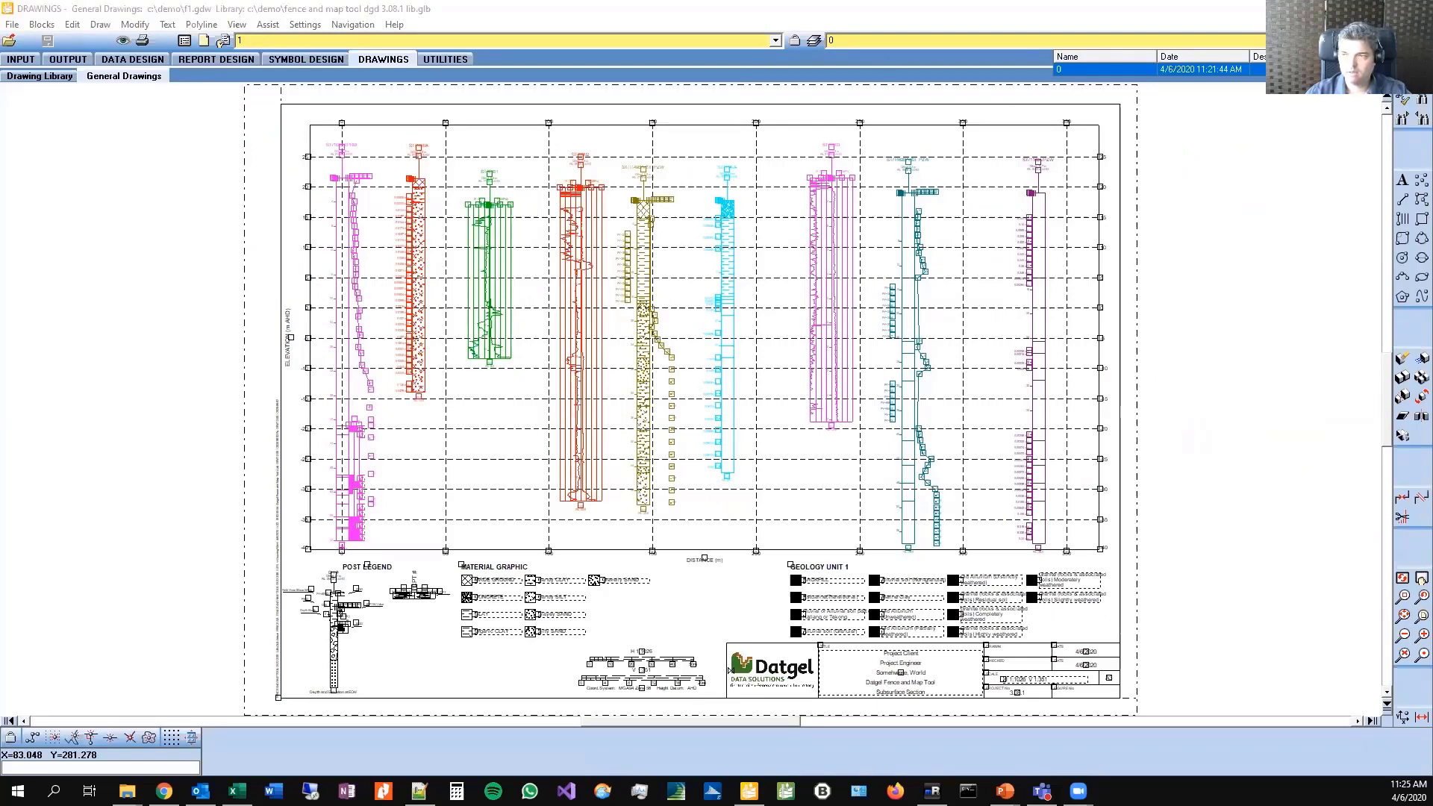
{"action": "key", "text": "Return"}
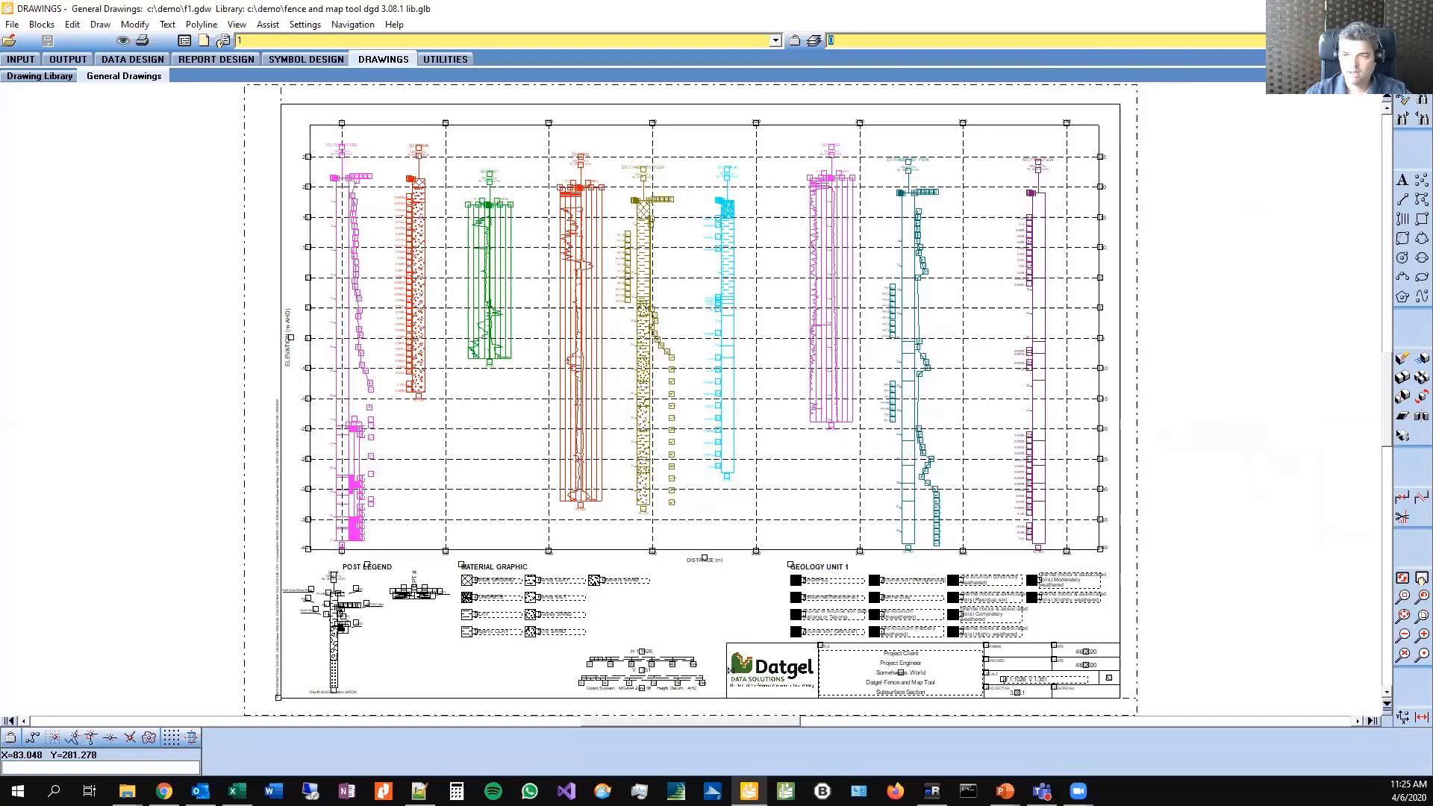
Step: Add a drawing layer named I with the colour Very Light Blue and make it the current layer
{"action": "left_click", "coordinate": [813, 43]}
{"action": "left_click", "coordinate": [494, 403]}
{"action": "type", "text": "I"}
{"action": "left_click", "coordinate": [499, 553]}
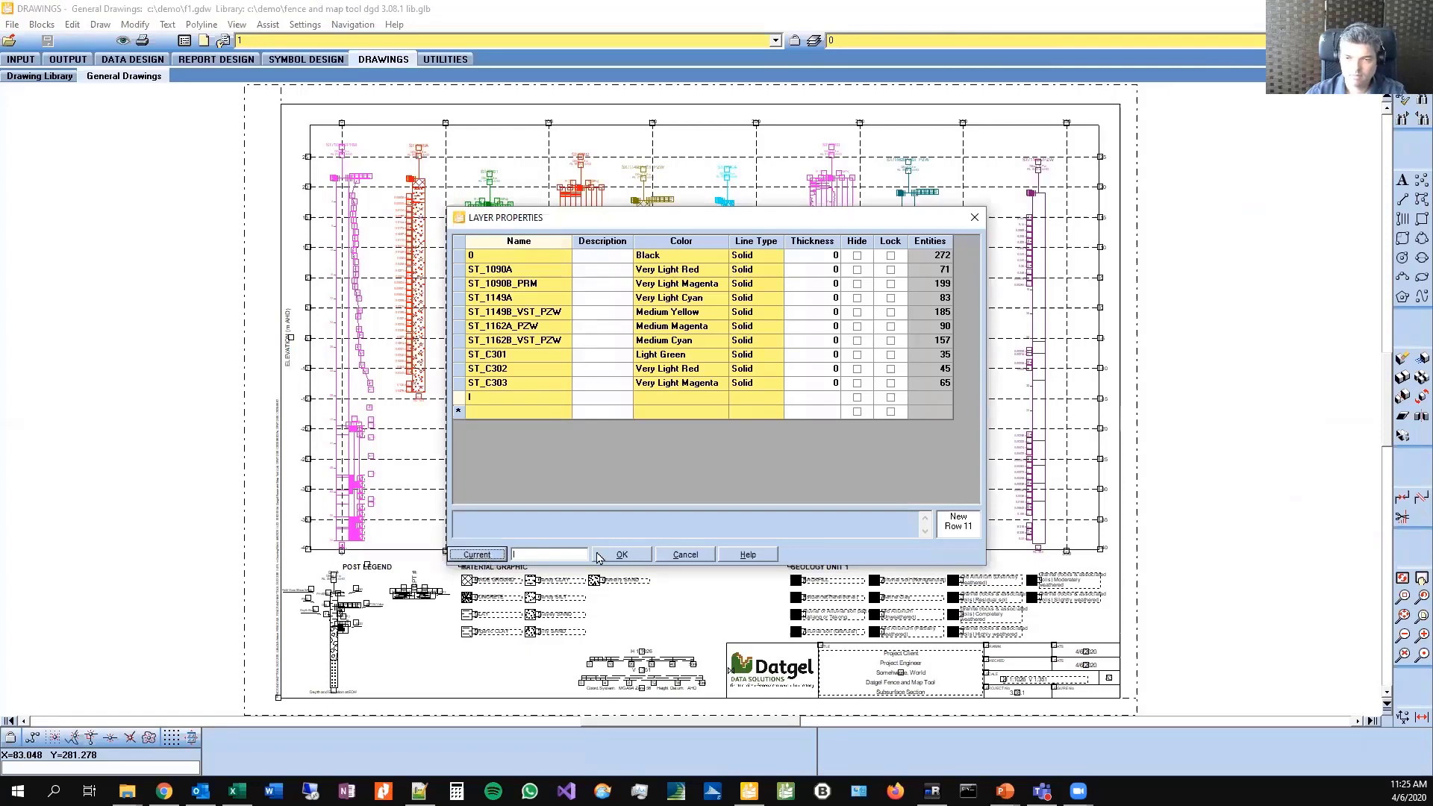
{"action": "left_click", "coordinate": [622, 553]}
{"action": "left_click", "coordinate": [747, 445]}
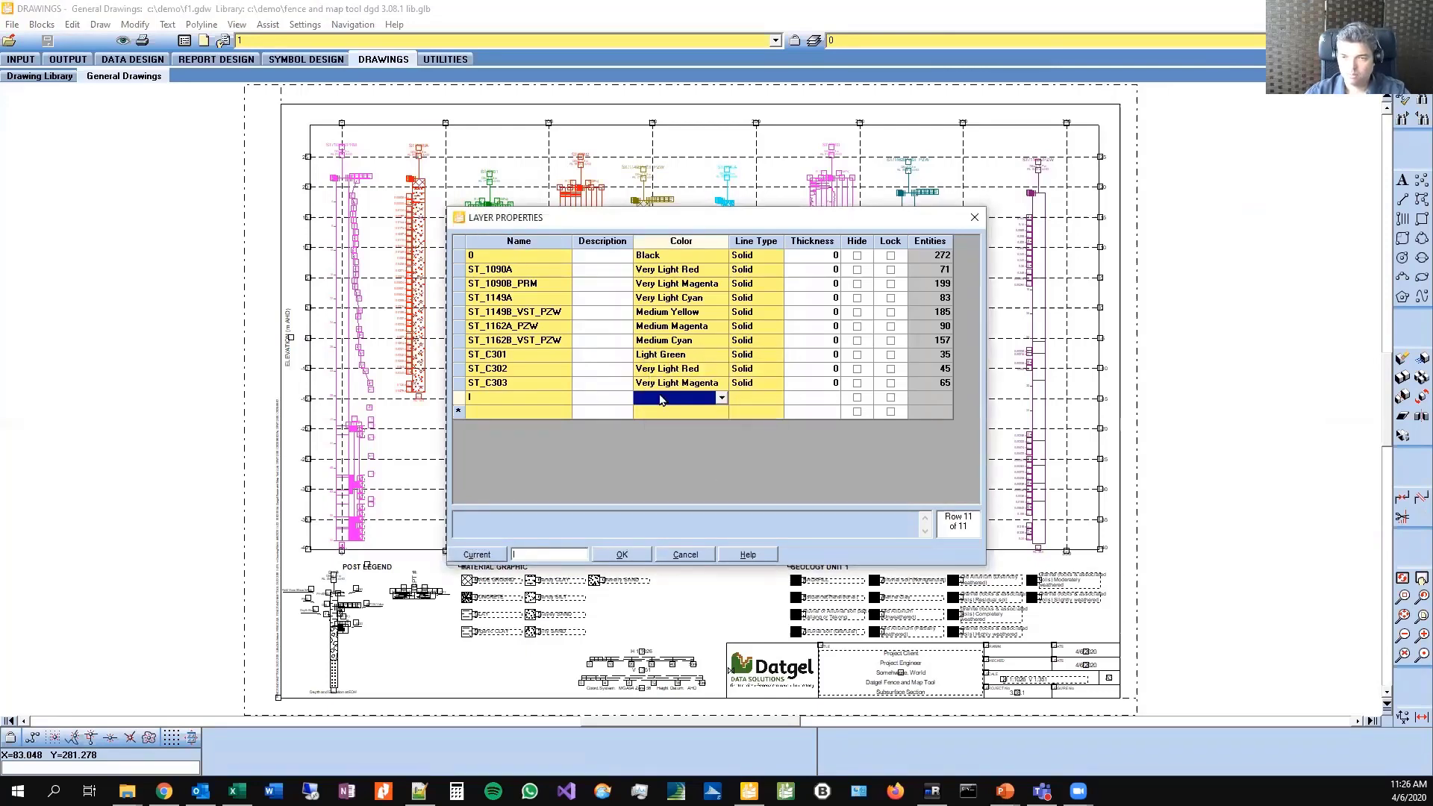
{"action": "left_click", "coordinate": [661, 397]}
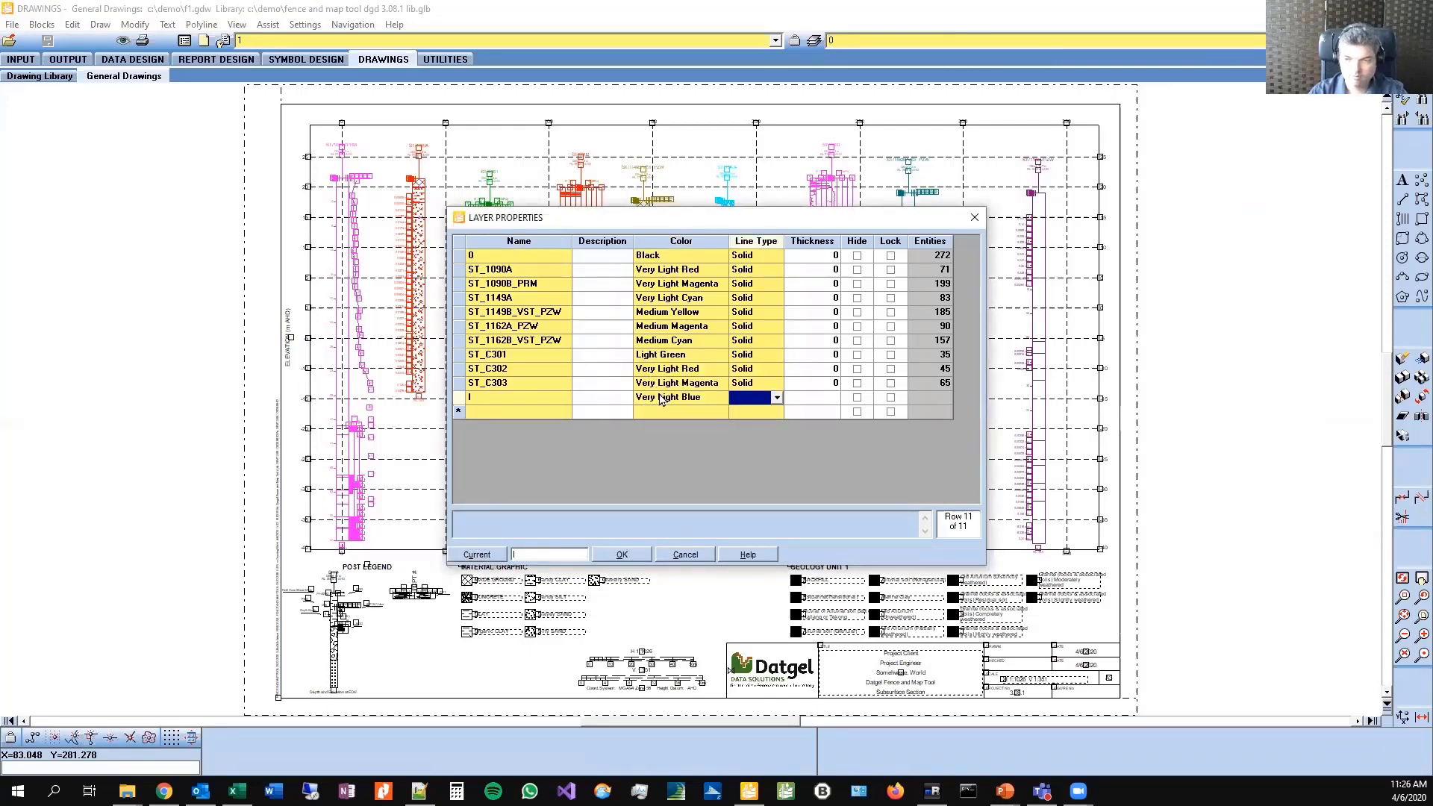
{"action": "key", "text": "Tab"}
{"action": "left_click", "coordinate": [642, 556]}
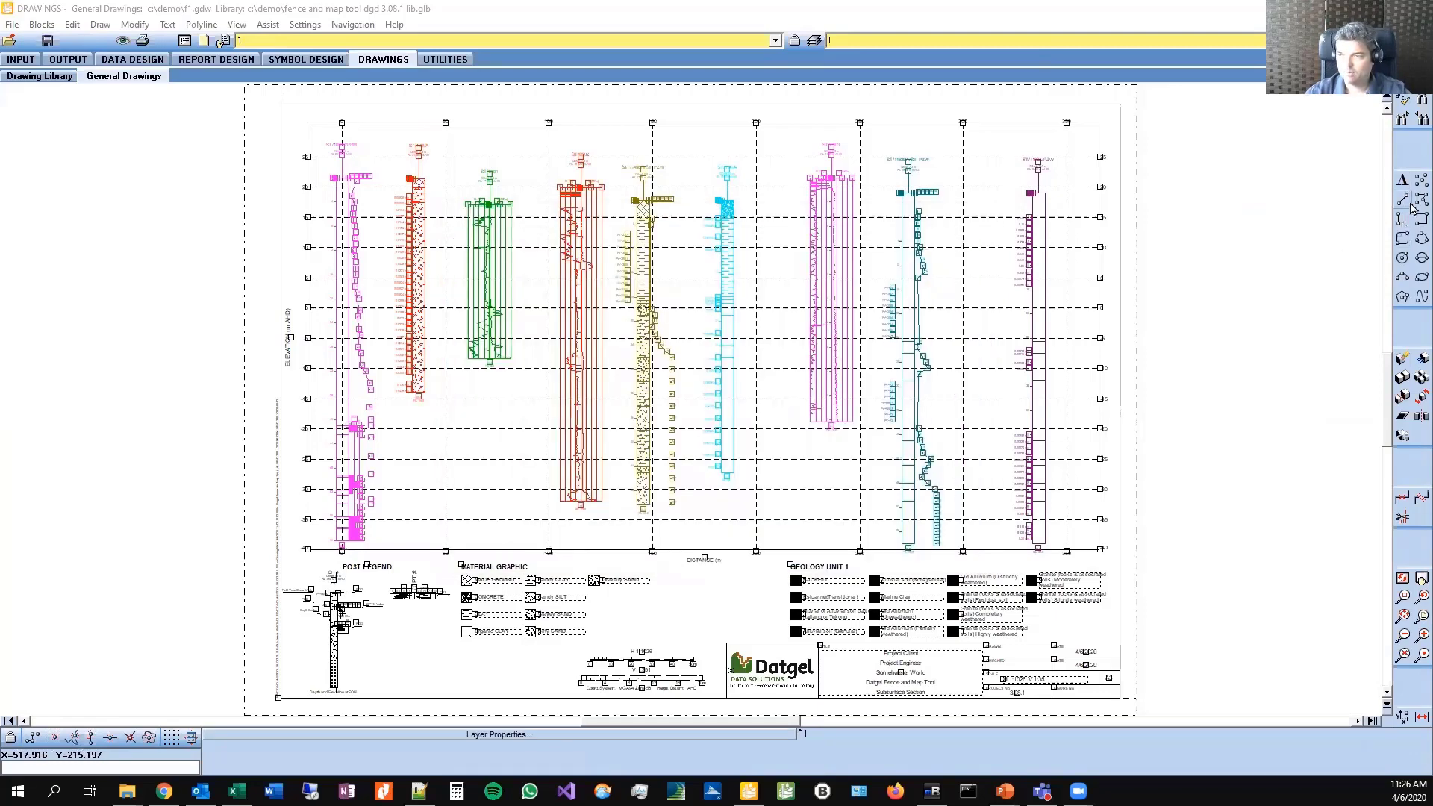
Step: Draw a closed polyline spanning the section from the first borehole to the last one, outlining a soil layer
{"action": "left_click", "coordinate": [1403, 237]}
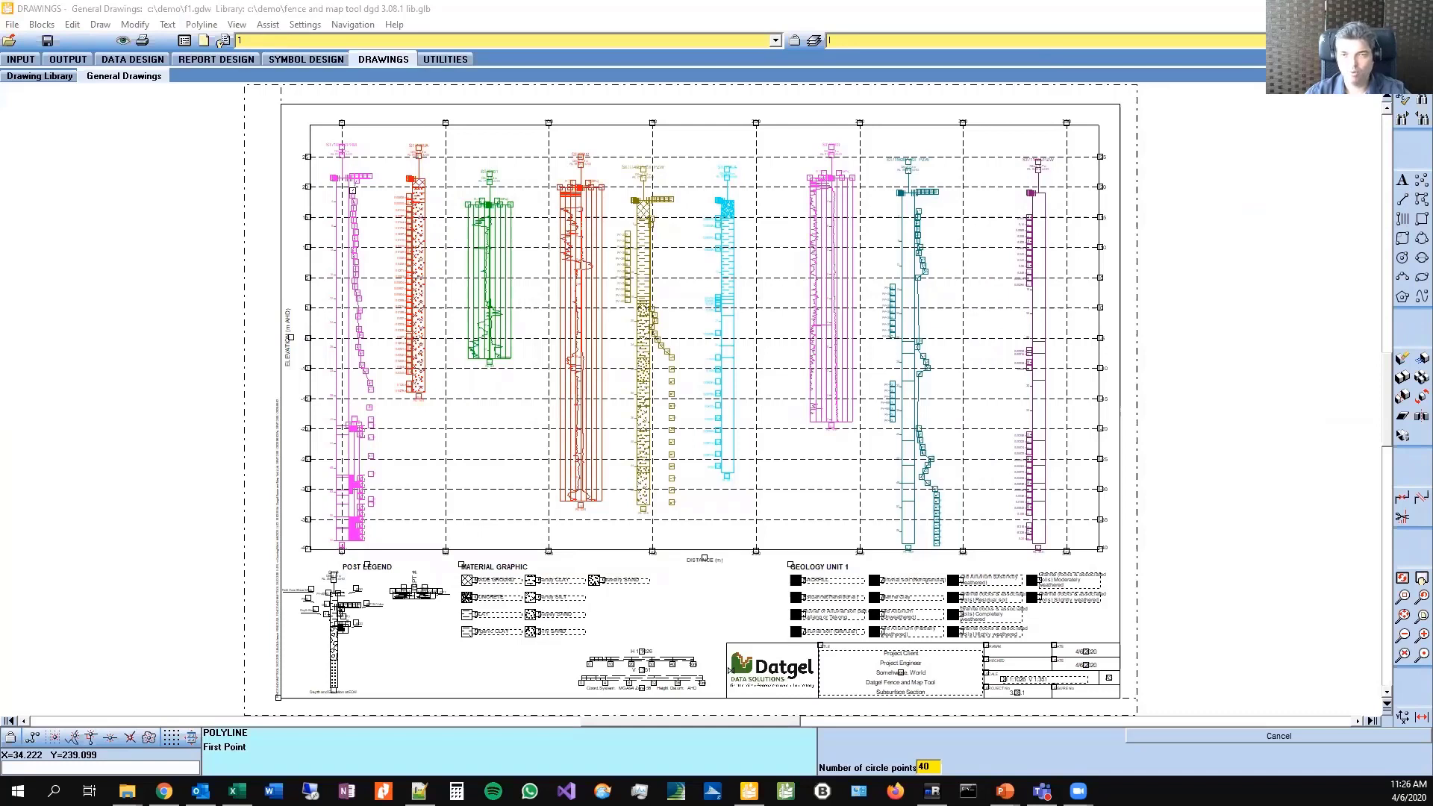
{"action": "left_click", "coordinate": [361, 198]}
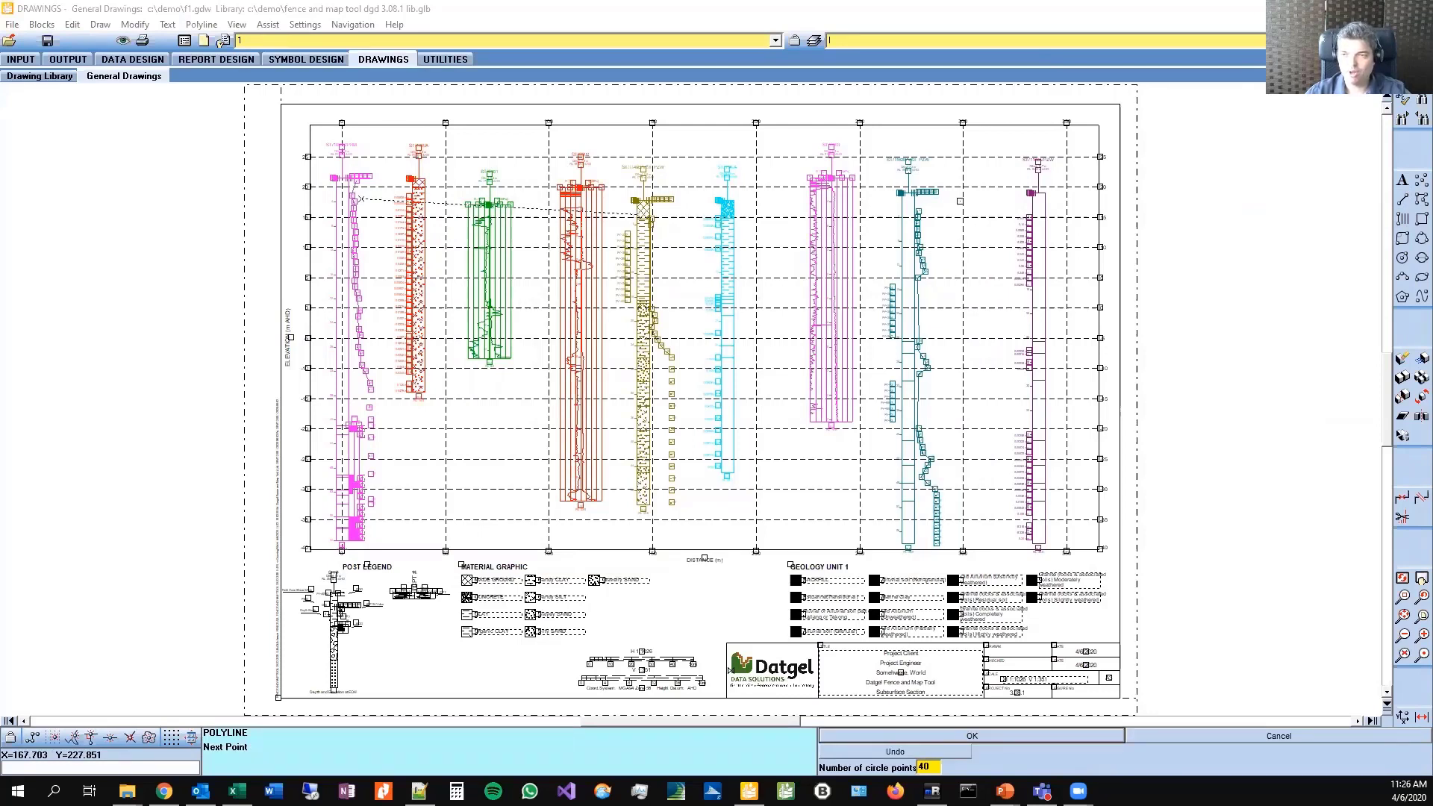
{"action": "left_click", "coordinate": [644, 215]}
{"action": "left_click", "coordinate": [965, 208]}
{"action": "left_click", "coordinate": [1041, 337]}
{"action": "left_click", "coordinate": [899, 445]}
{"action": "left_click", "coordinate": [683, 429]}
{"action": "left_click", "coordinate": [460, 381]}
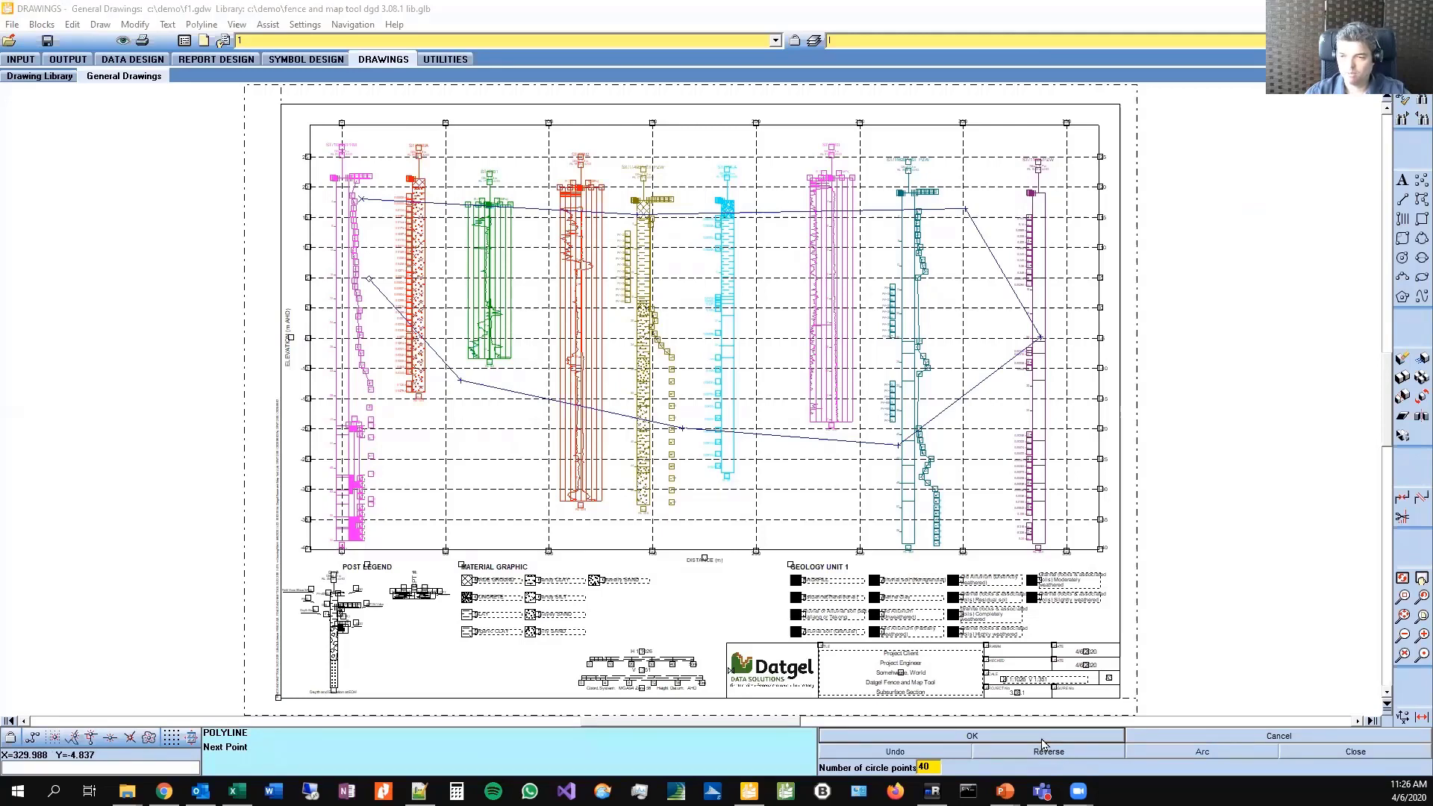
{"action": "left_click", "coordinate": [1306, 755]}
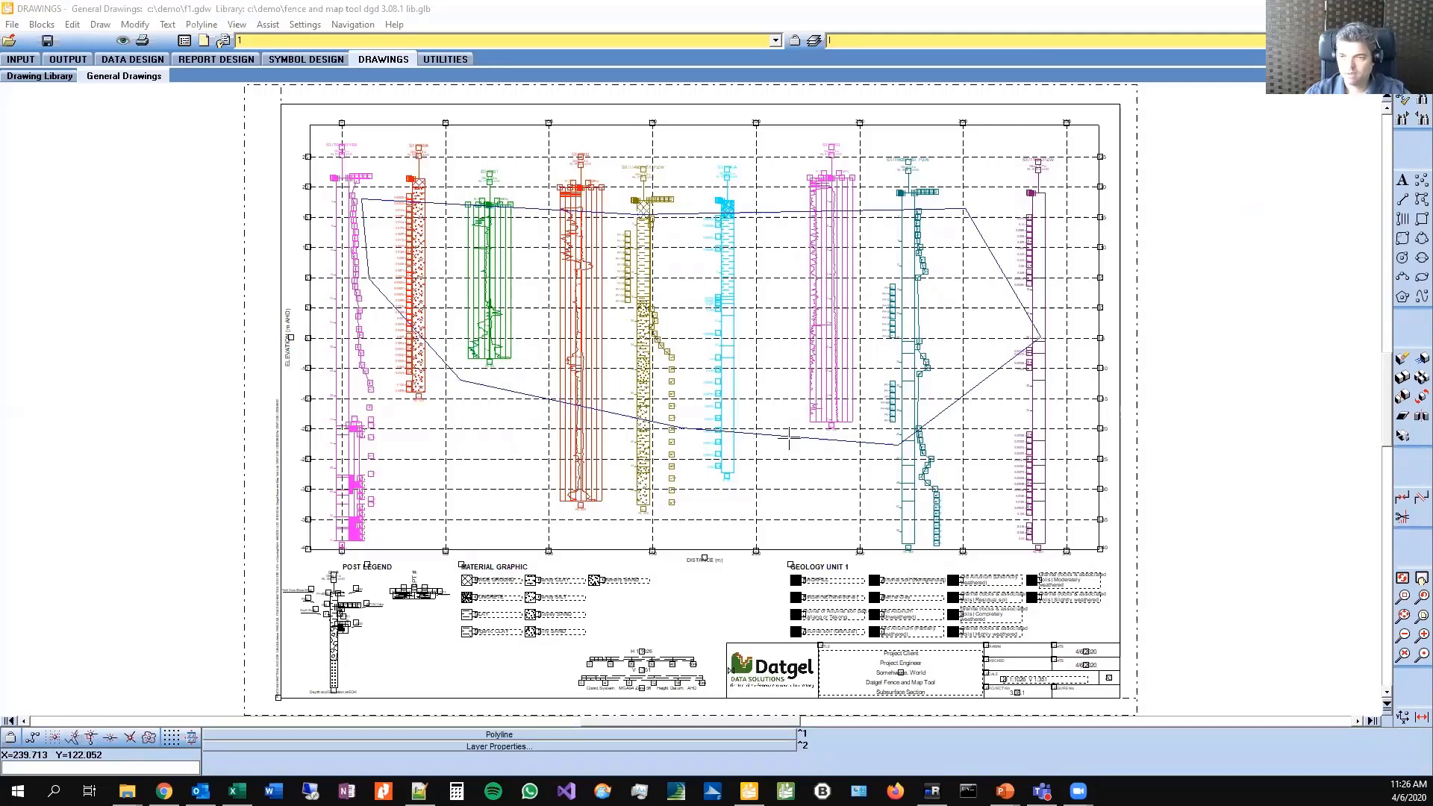
Step: Fill the new polyline with a material graphic by setting its fill symbol type to MATL
{"action": "left_click", "coordinate": [789, 439]}
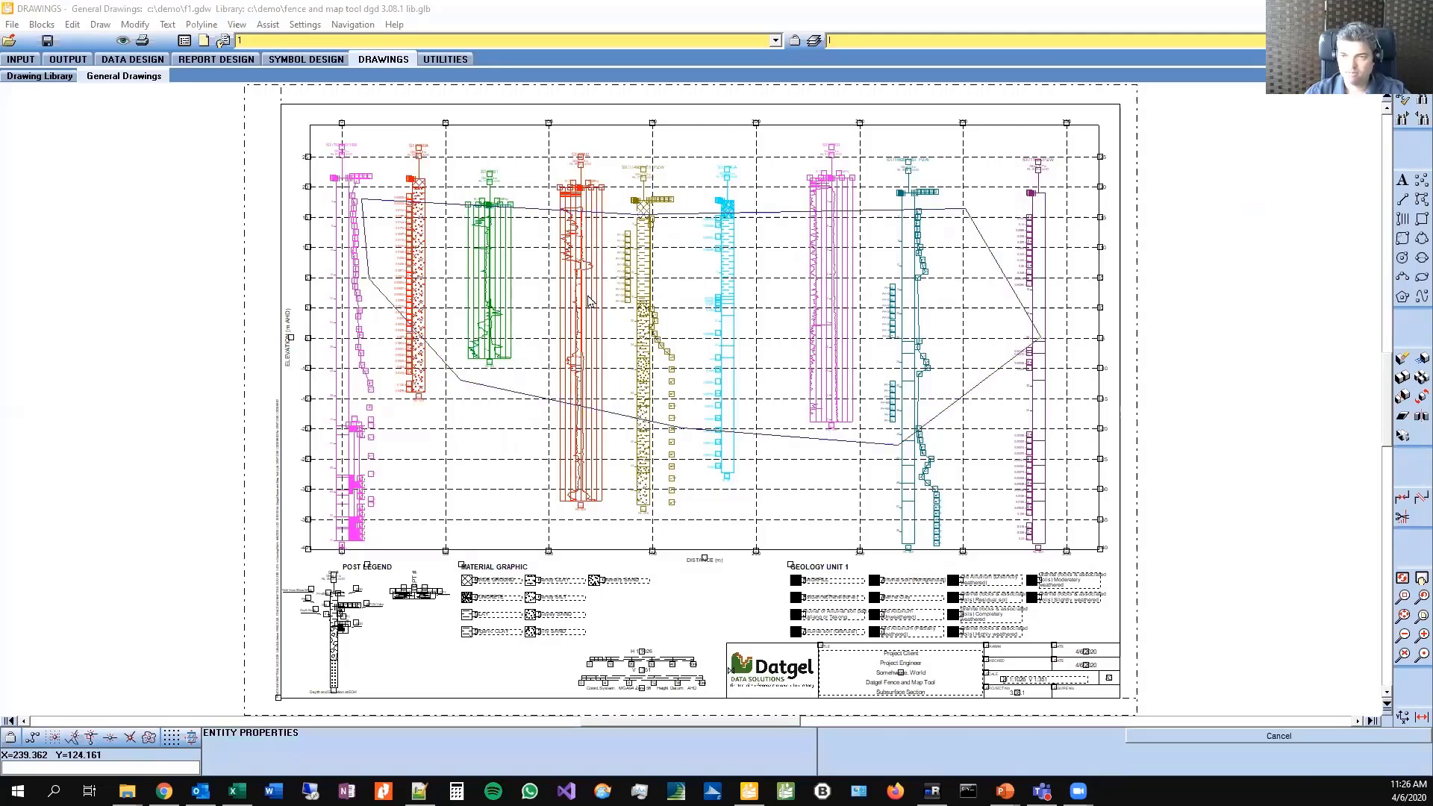
{"action": "left_click", "coordinate": [881, 407]}
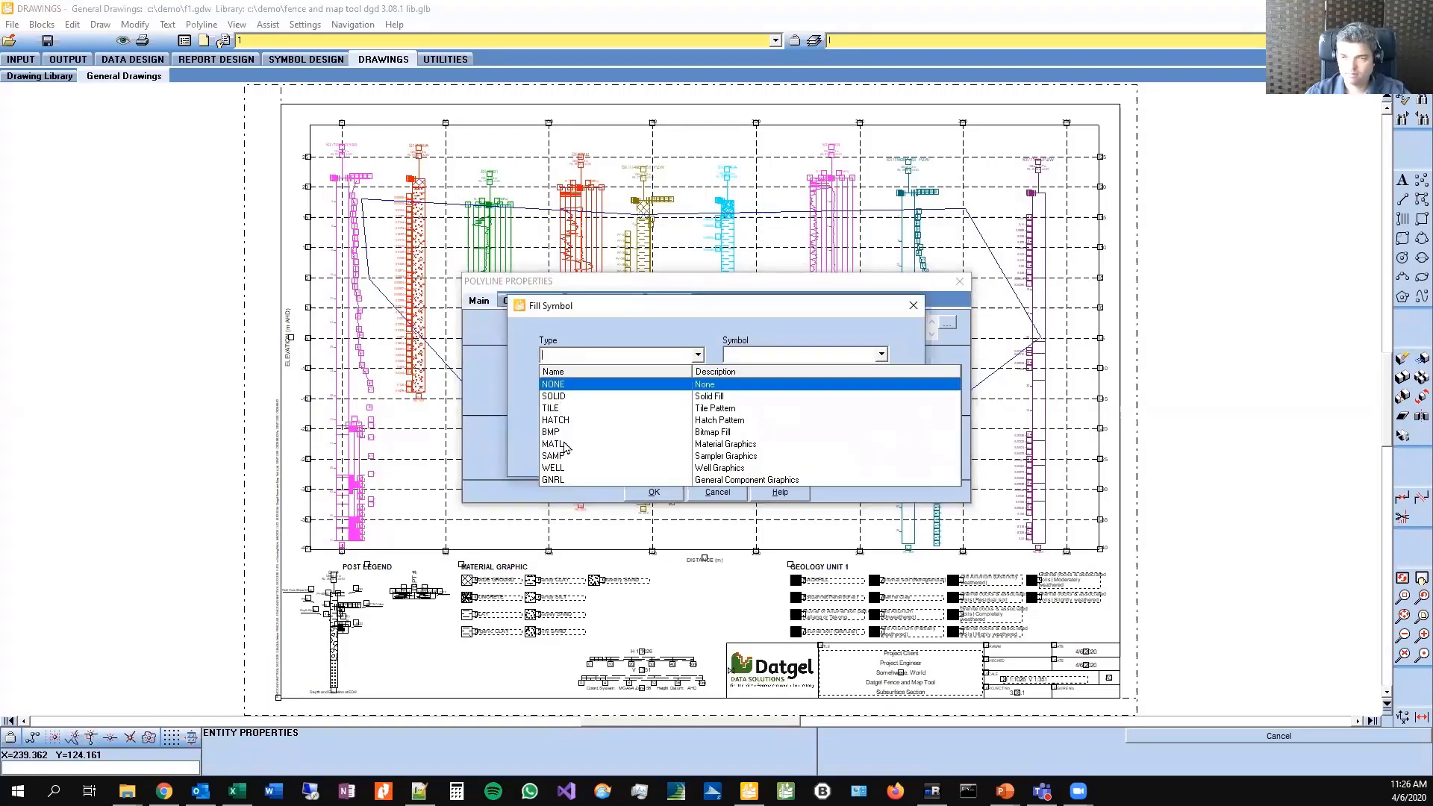
{"action": "left_click", "coordinate": [752, 444]}
{"action": "left_click", "coordinate": [906, 461]}
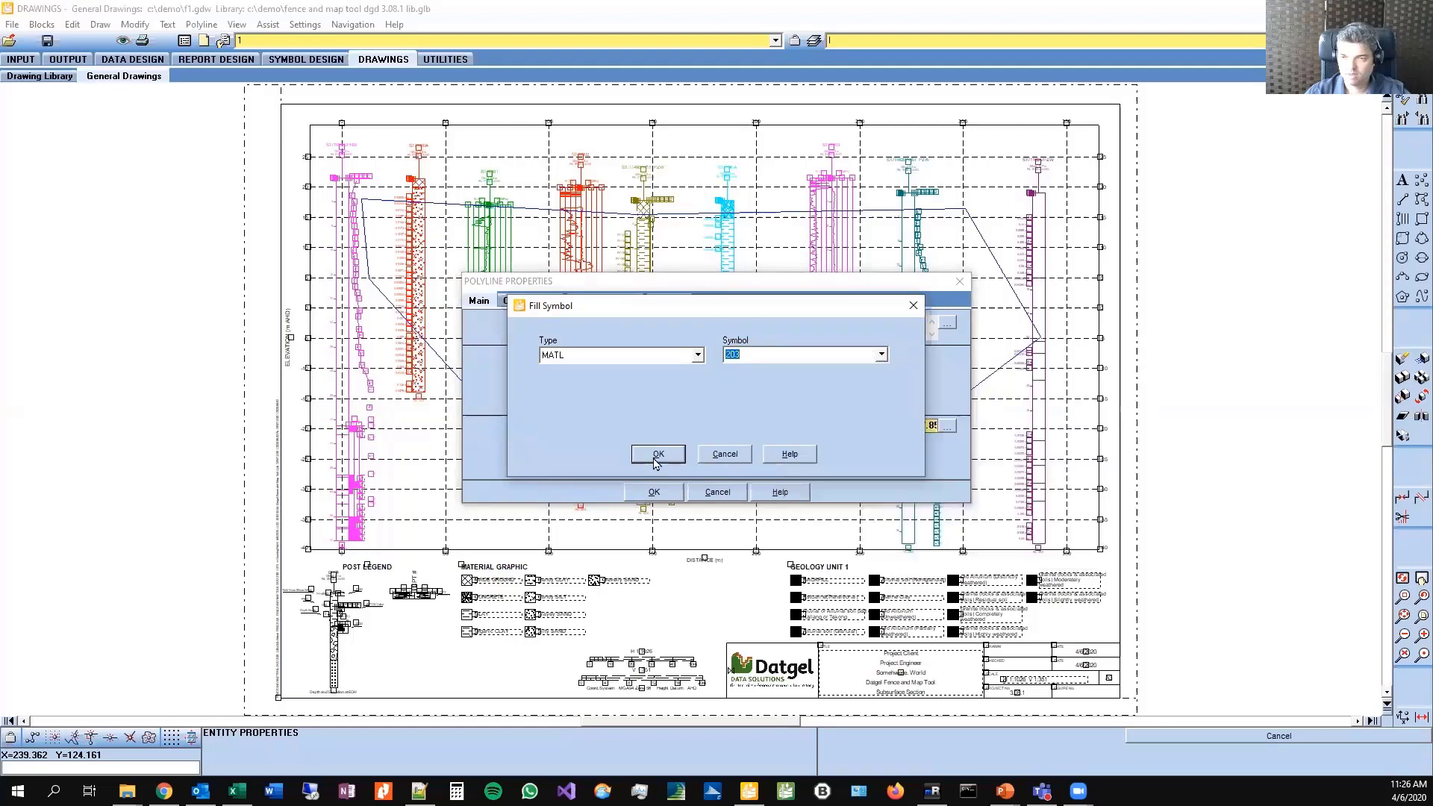
{"action": "left_click", "coordinate": [657, 453]}
Step: Set the polyline's override fill colour to Field - Calculated and its print order to -10, and check the drawing in a preview
{"action": "left_click", "coordinate": [528, 300]}
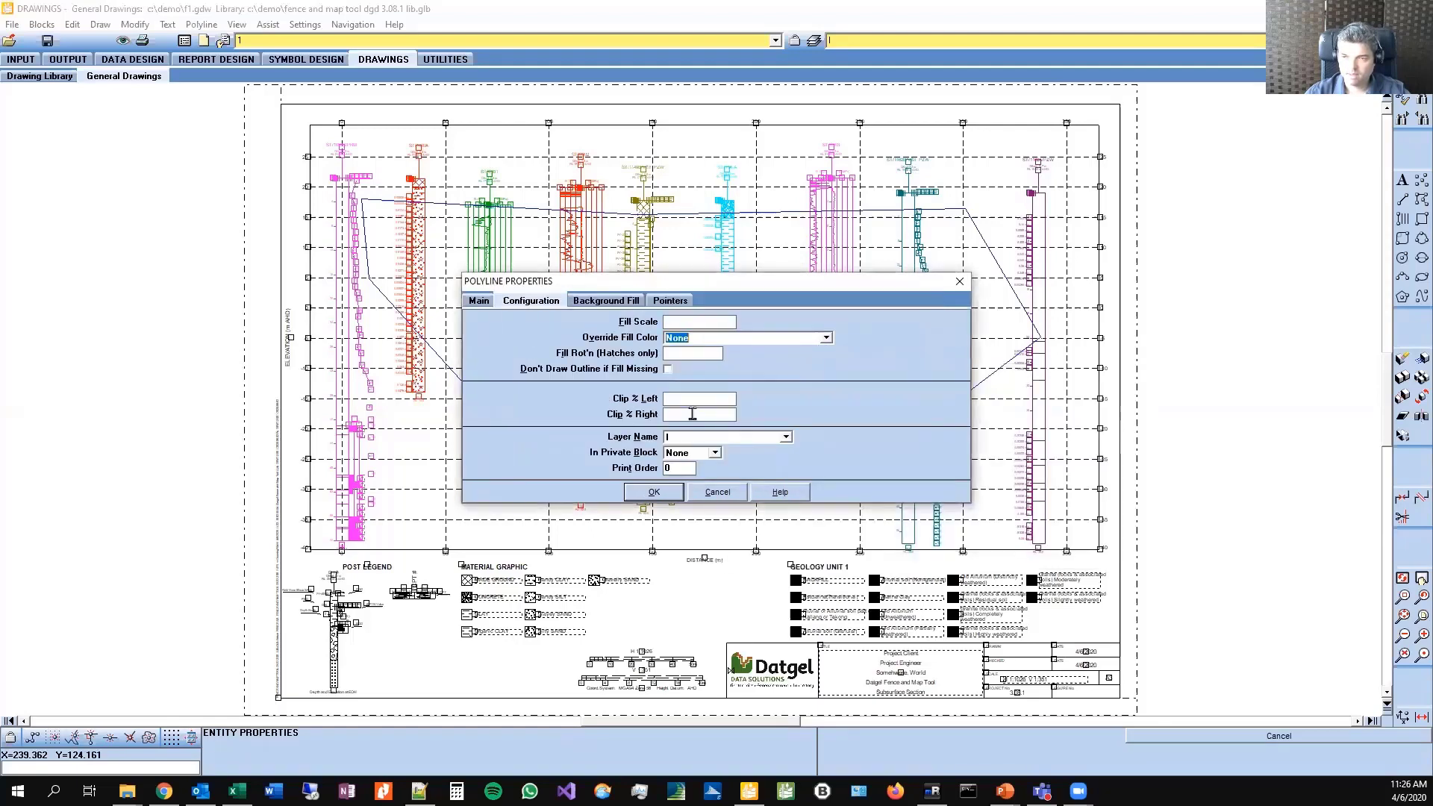
{"action": "left_click", "coordinate": [799, 341]}
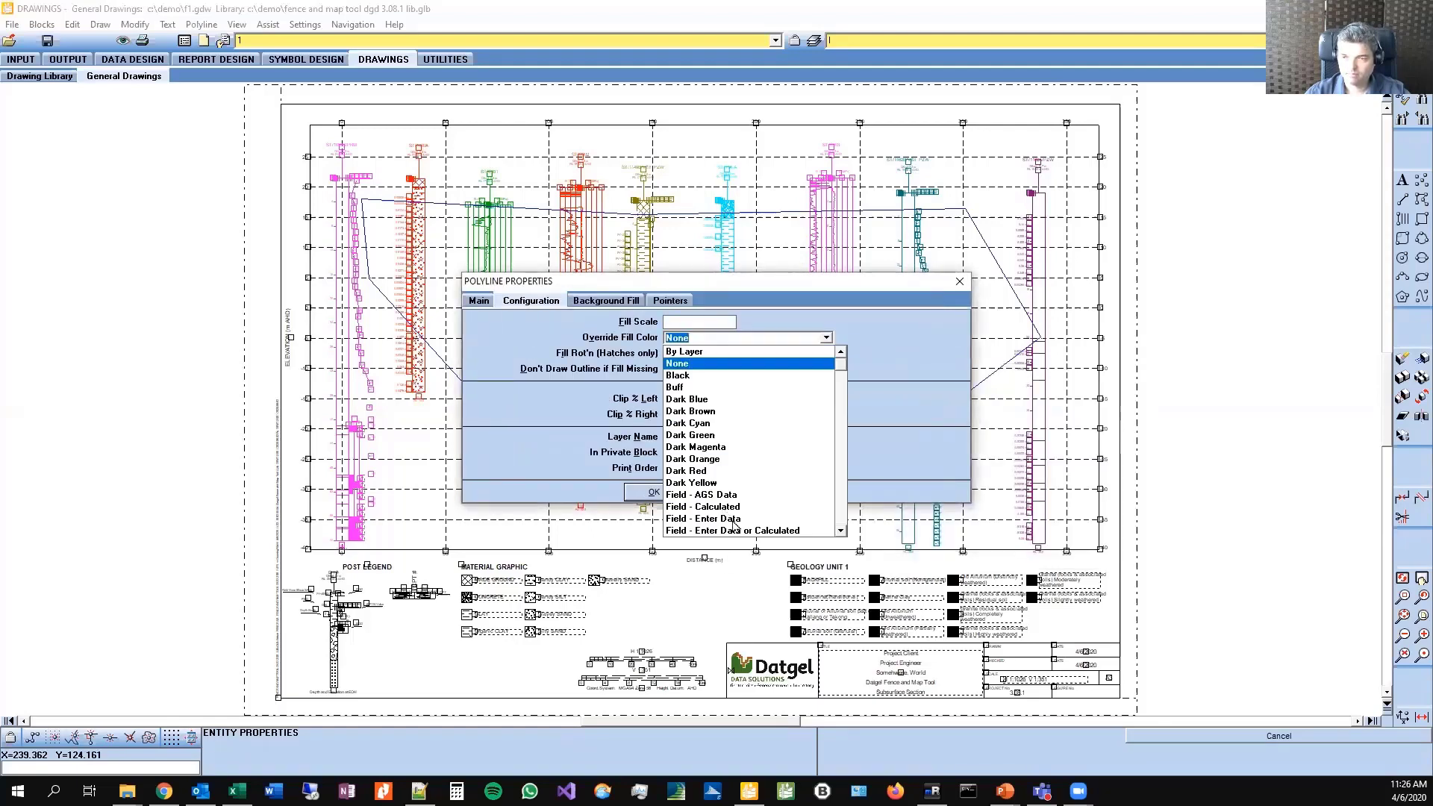
{"action": "key", "text": "Escape"}
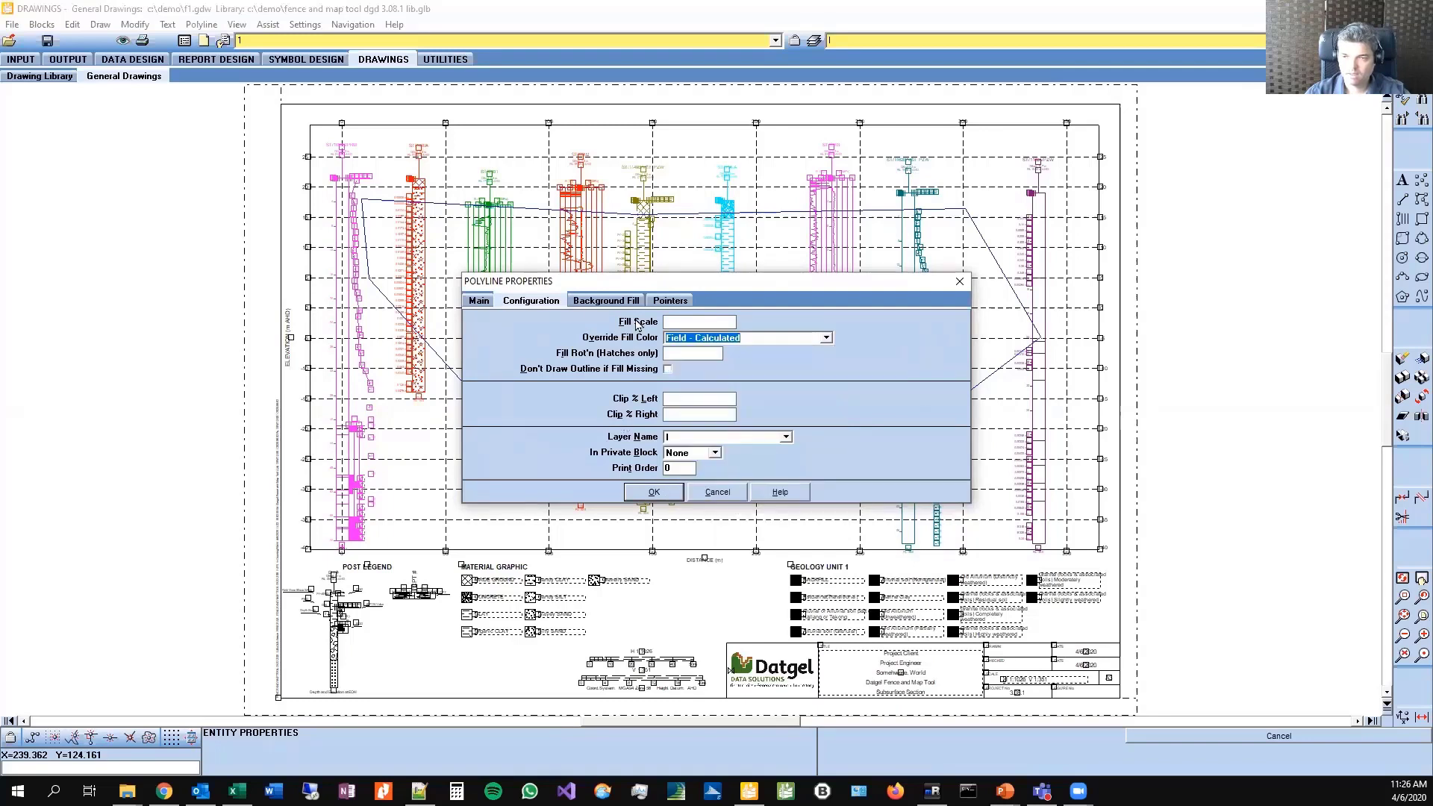
{"action": "left_click", "coordinate": [602, 303]}
{"action": "left_click", "coordinate": [539, 304]}
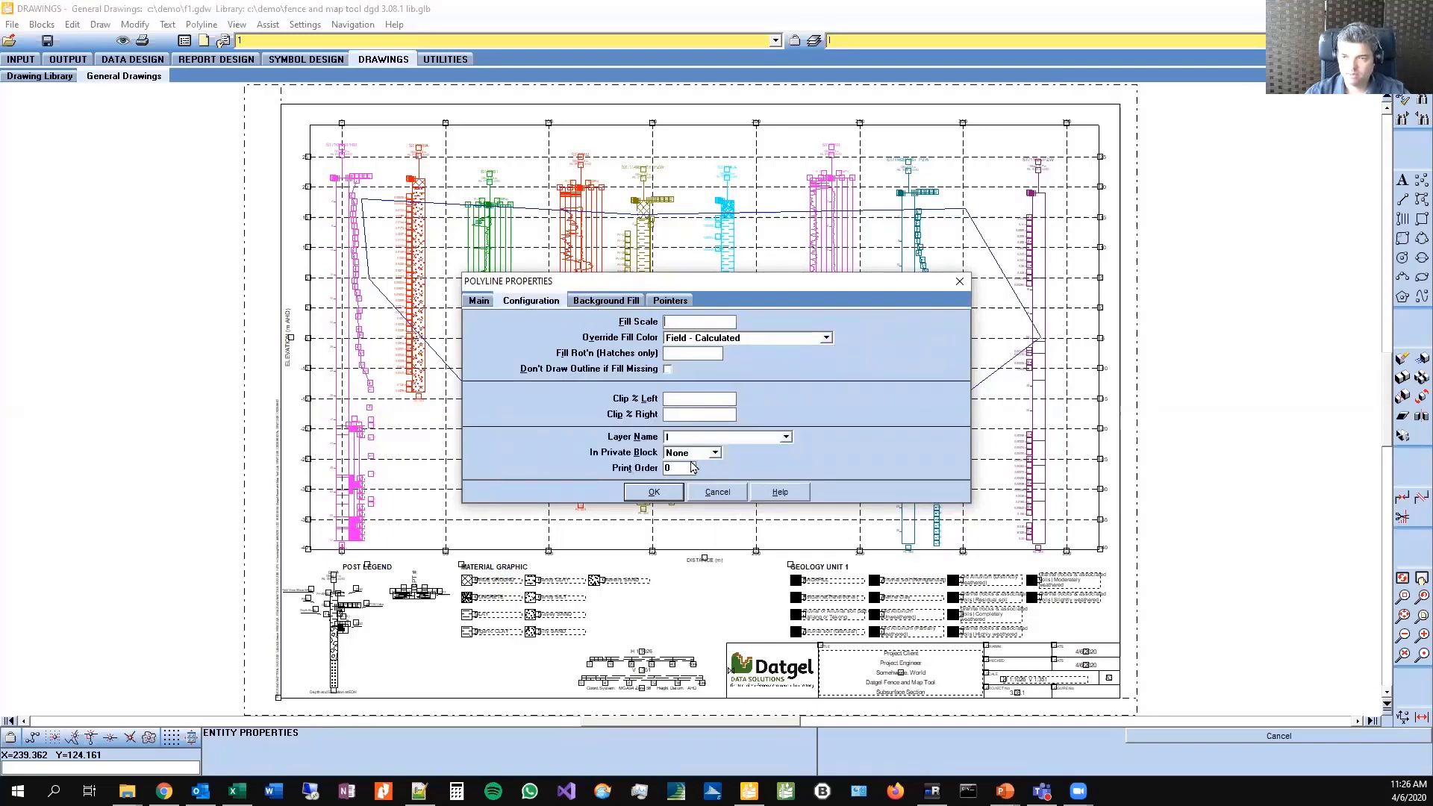
{"action": "type", "text": "-10"}
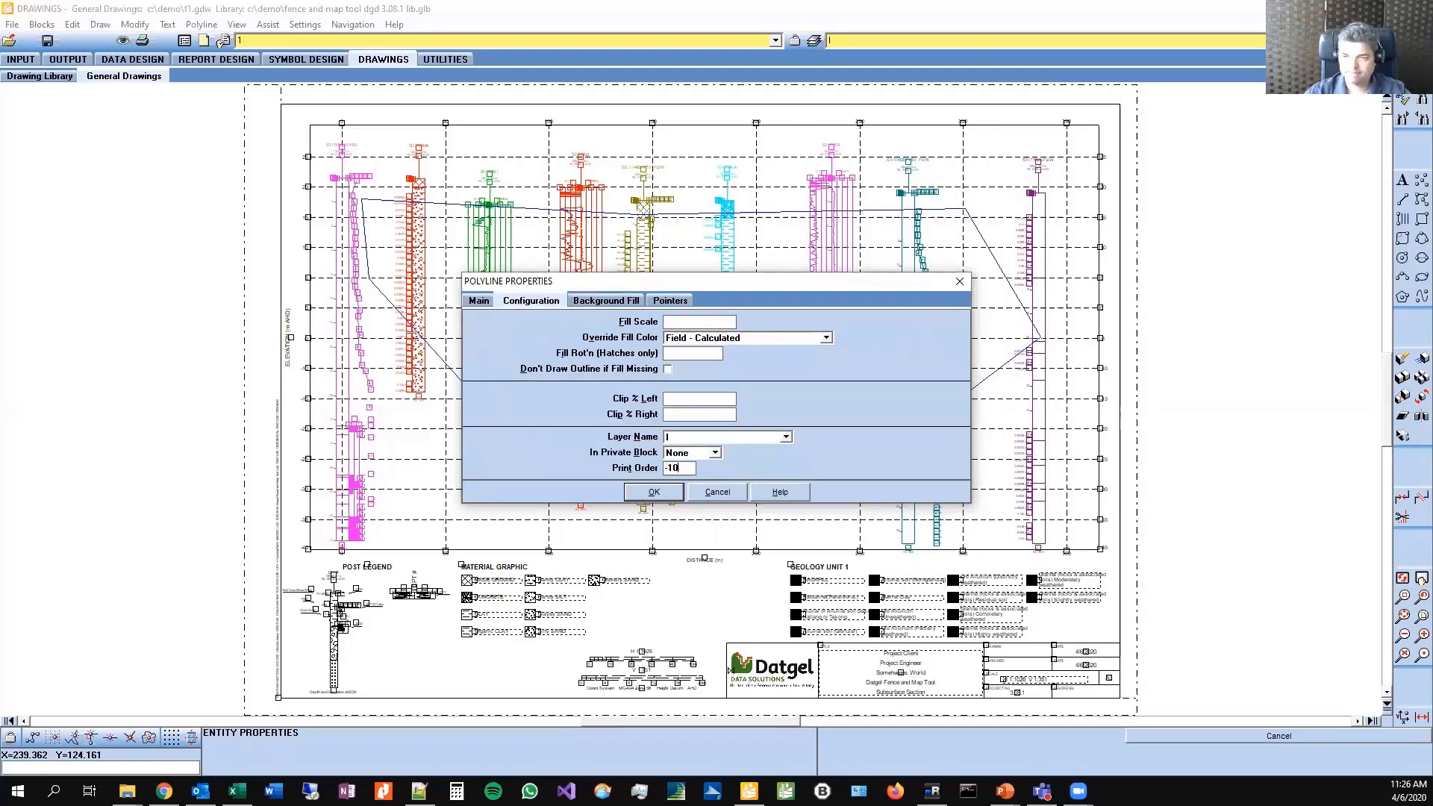
{"action": "left_click", "coordinate": [654, 492]}
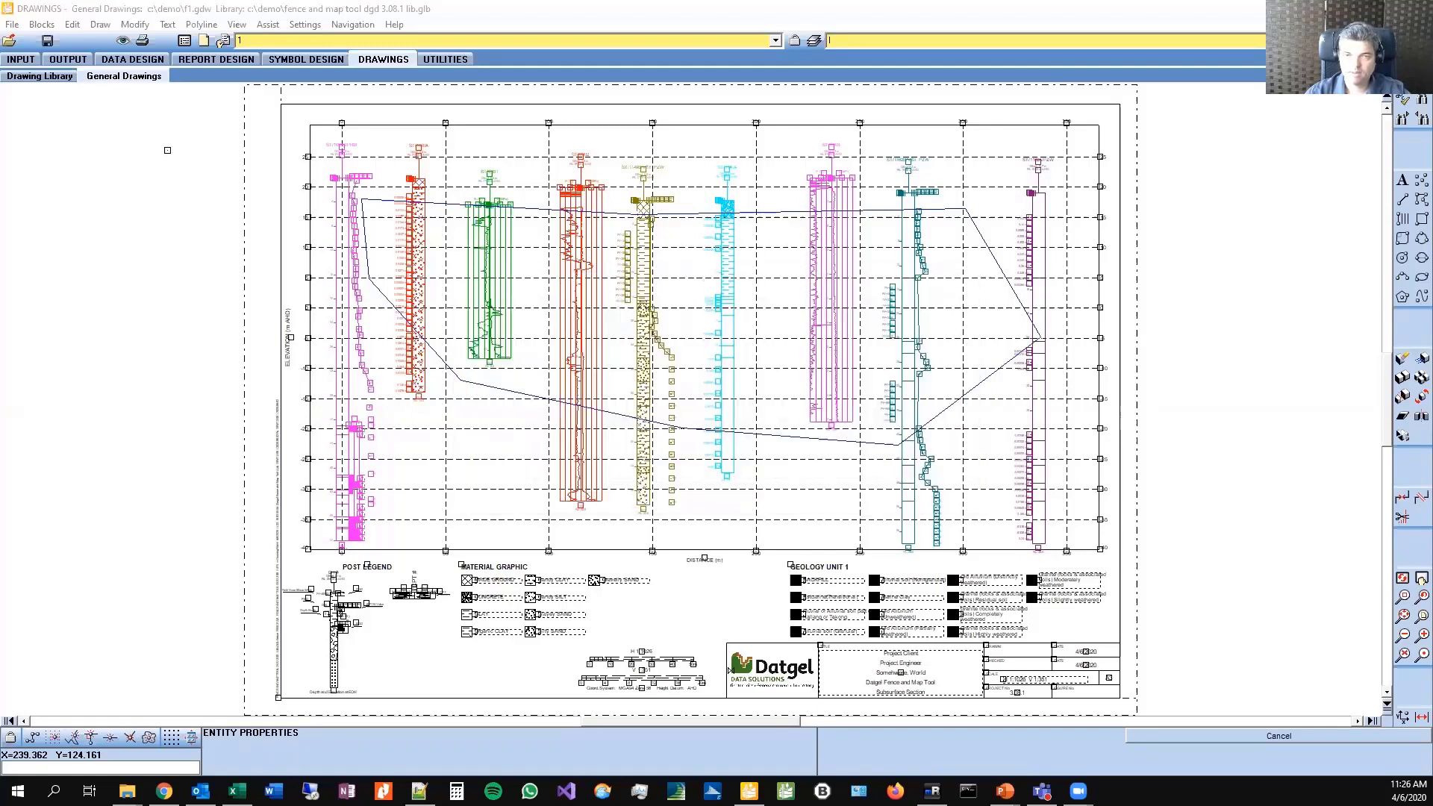
{"action": "left_click", "coordinate": [119, 41]}
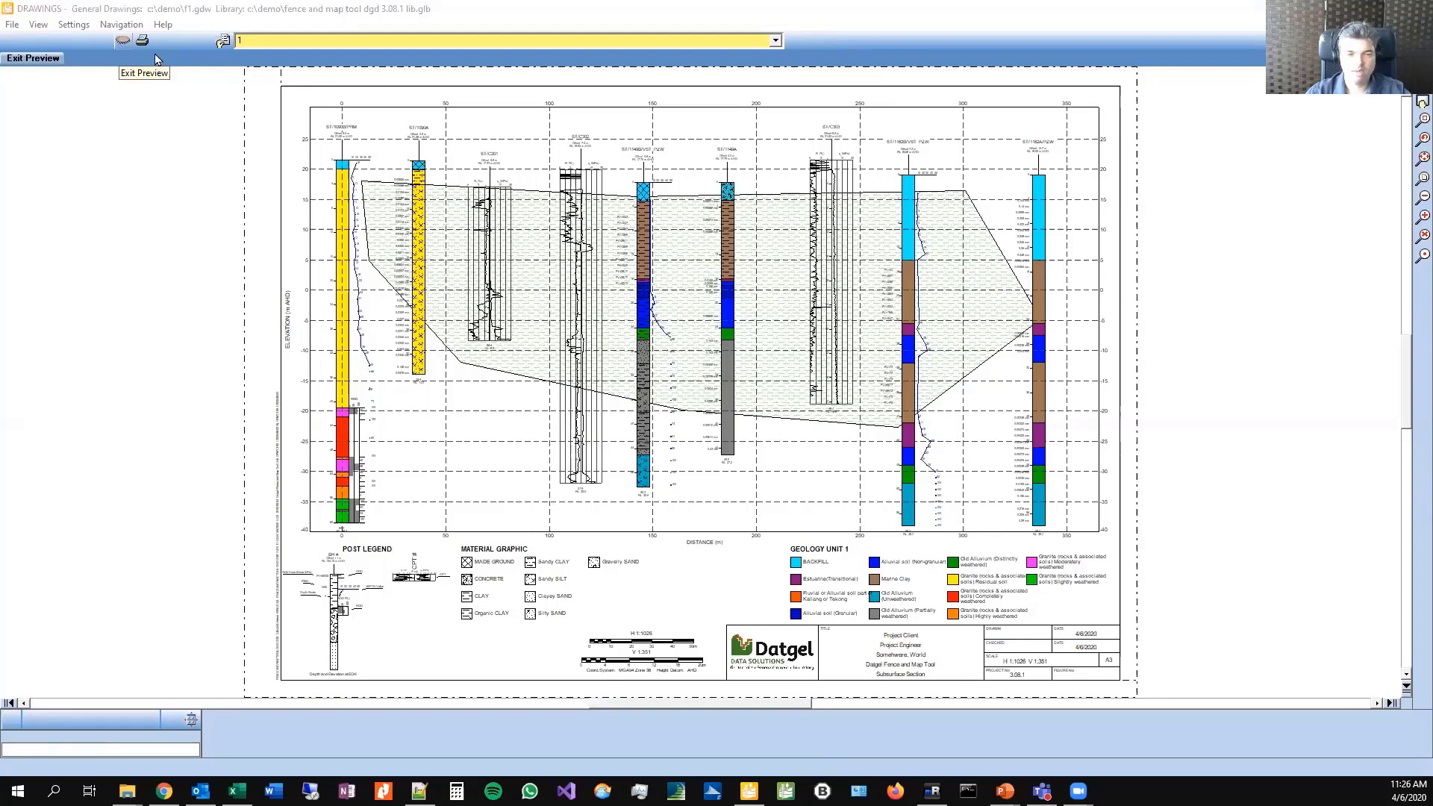
{"action": "left_click", "coordinate": [40, 63]}
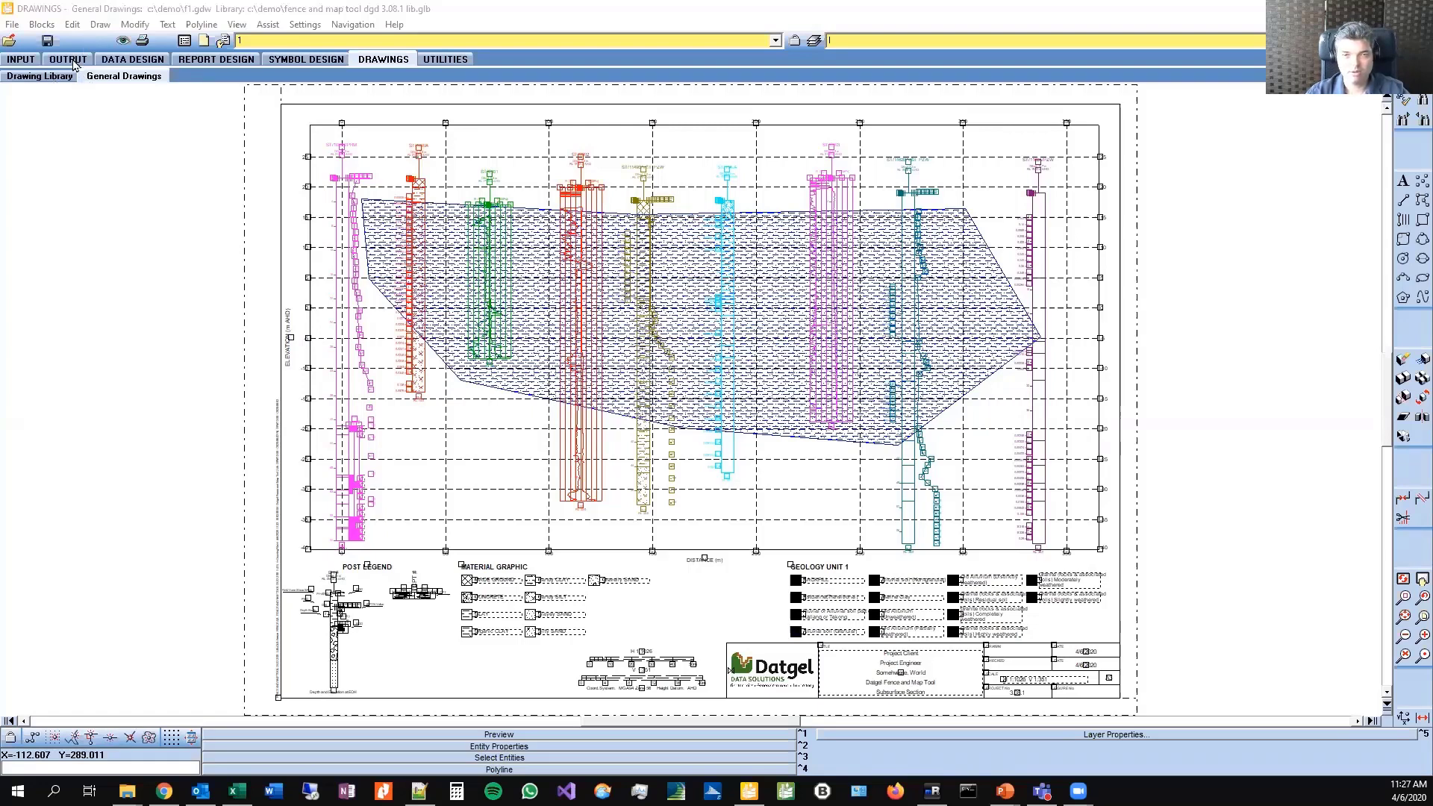
Step: Return to the fence output and choose the FENCE MAP A3L report
{"action": "left_click", "coordinate": [63, 64]}
{"action": "left_click", "coordinate": [62, 61]}
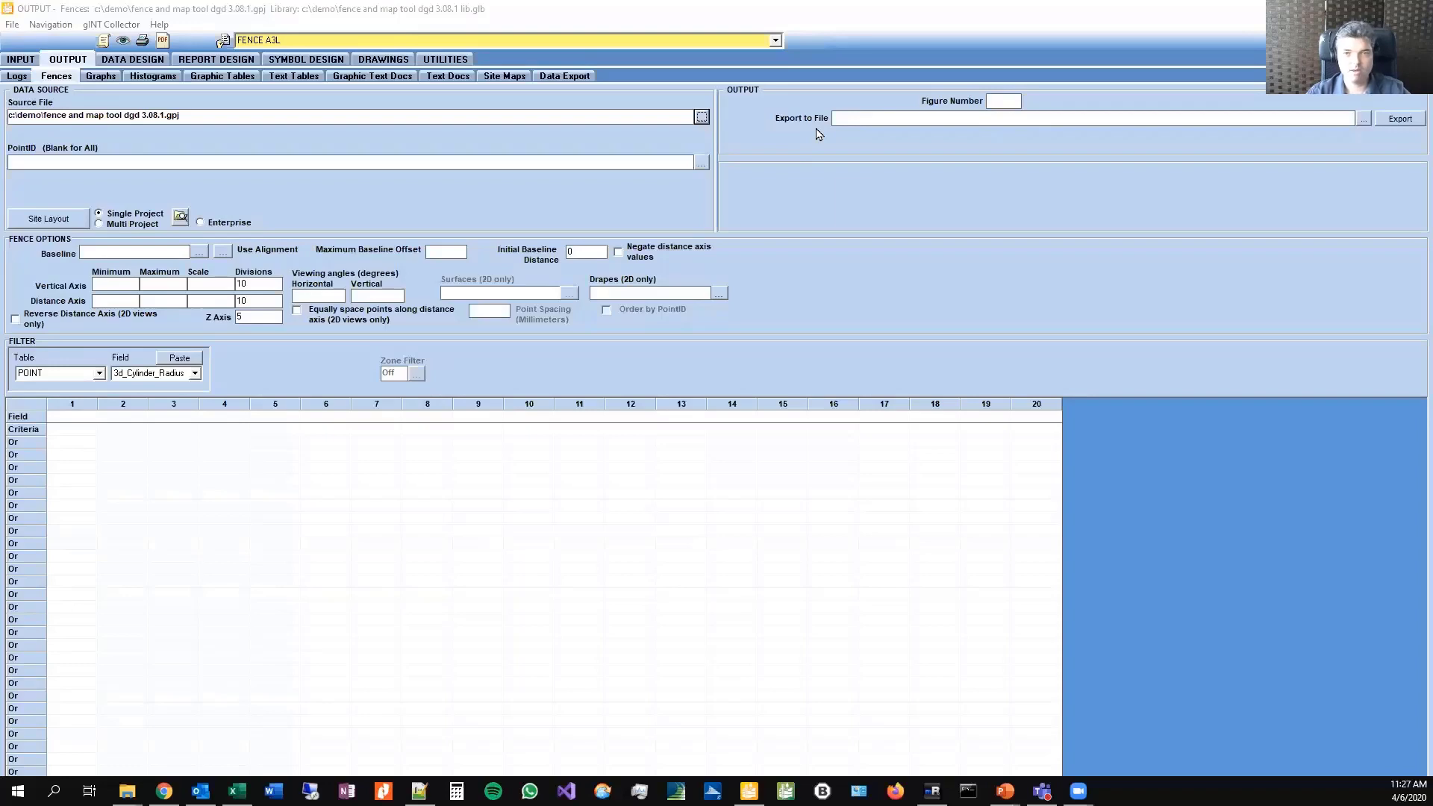
{"action": "left_click", "coordinate": [440, 41]}
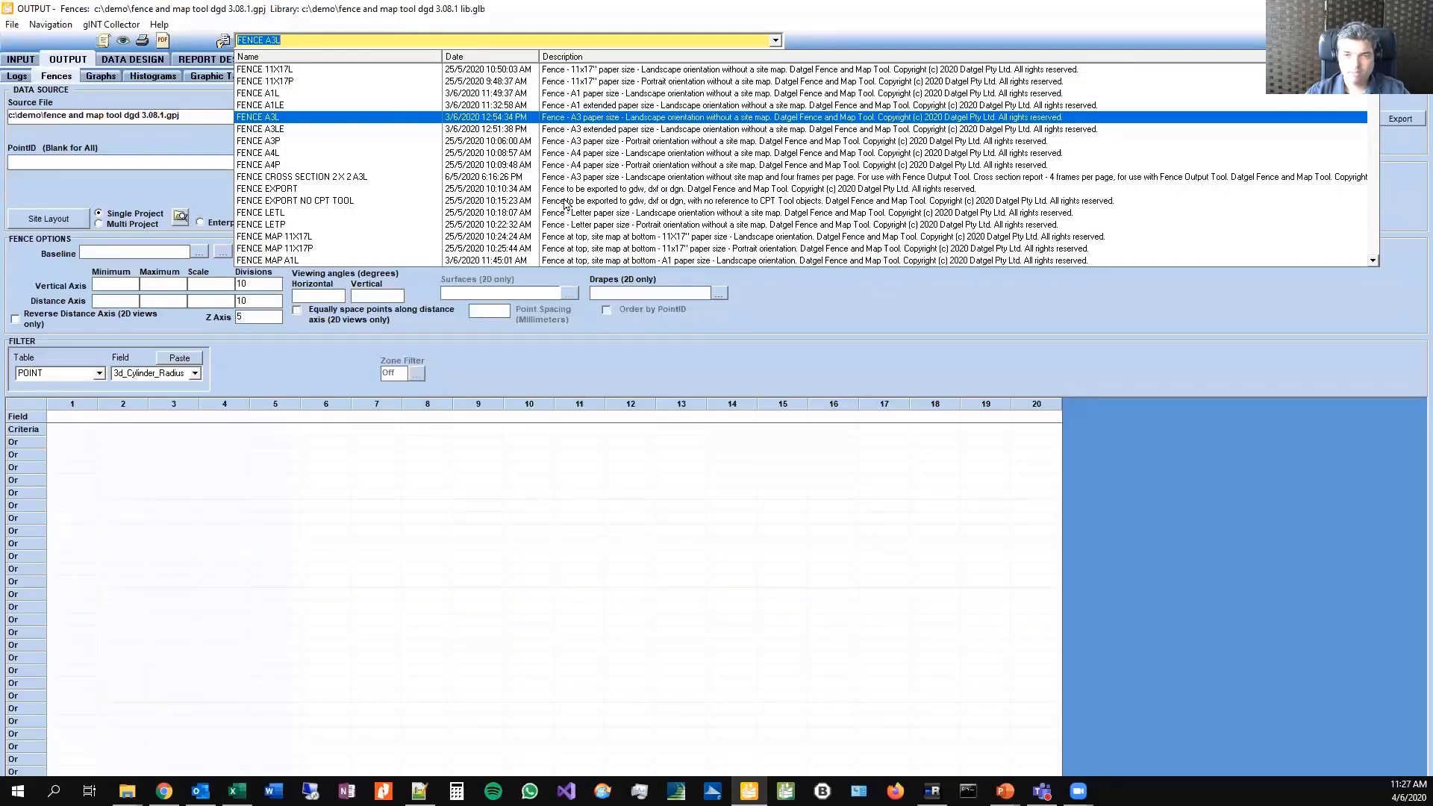
{"action": "left_click", "coordinate": [1373, 235]}
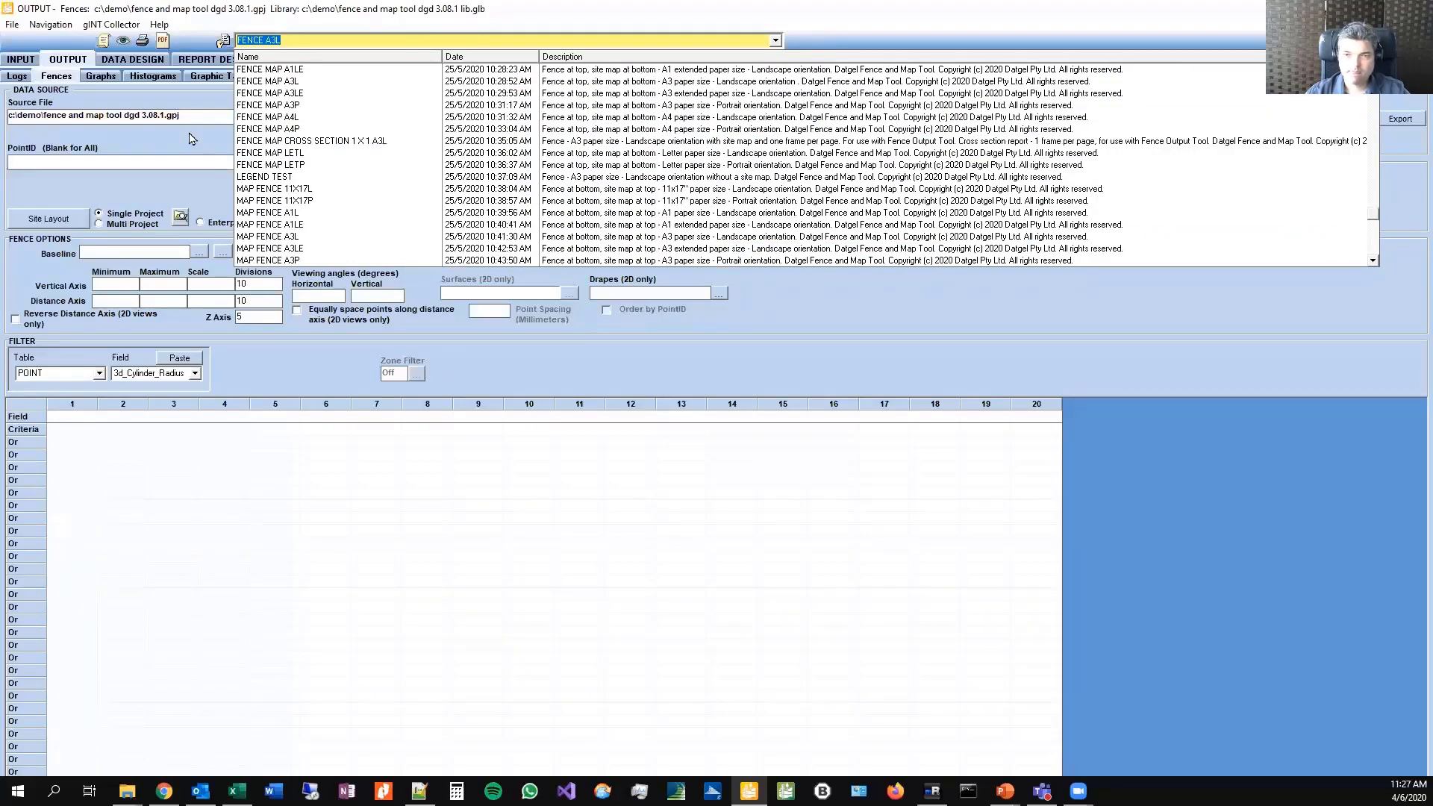
{"action": "left_click", "coordinate": [309, 81]}
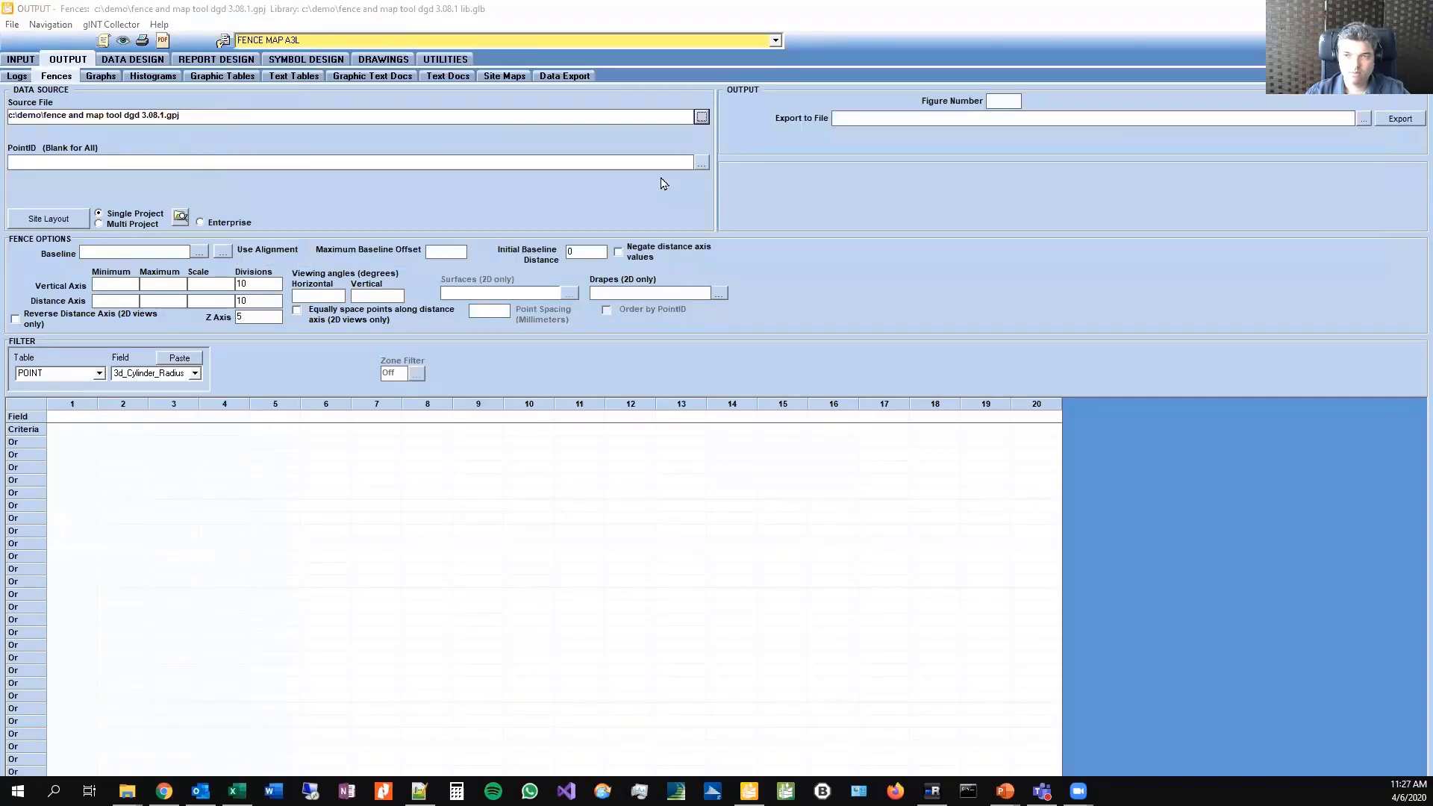
Step: Use alignment A1 as the fence baseline with a maximum baseline offset of 10
{"action": "left_click", "coordinate": [223, 251]}
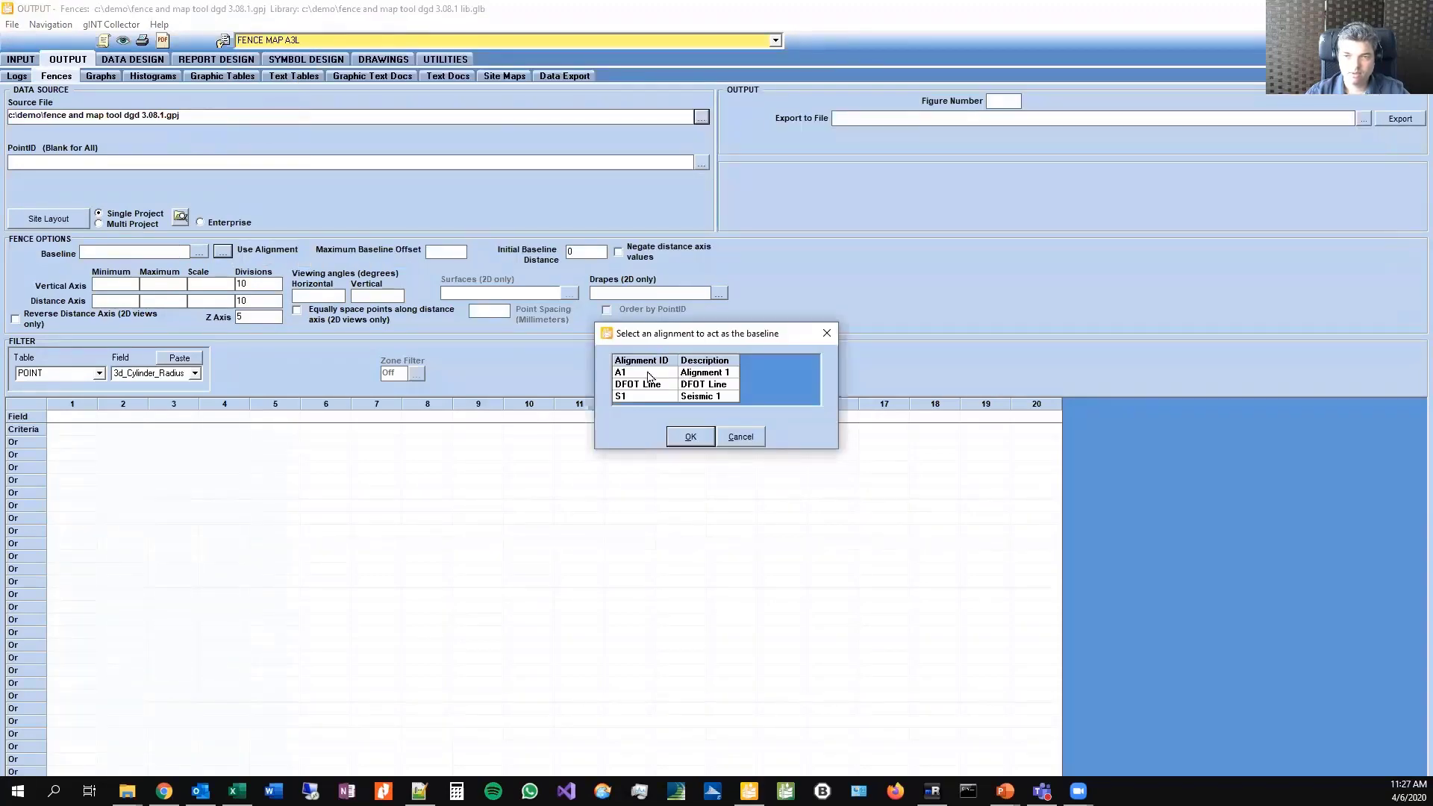
{"action": "double_click", "coordinate": [648, 376]}
{"action": "type", "text": "10"}
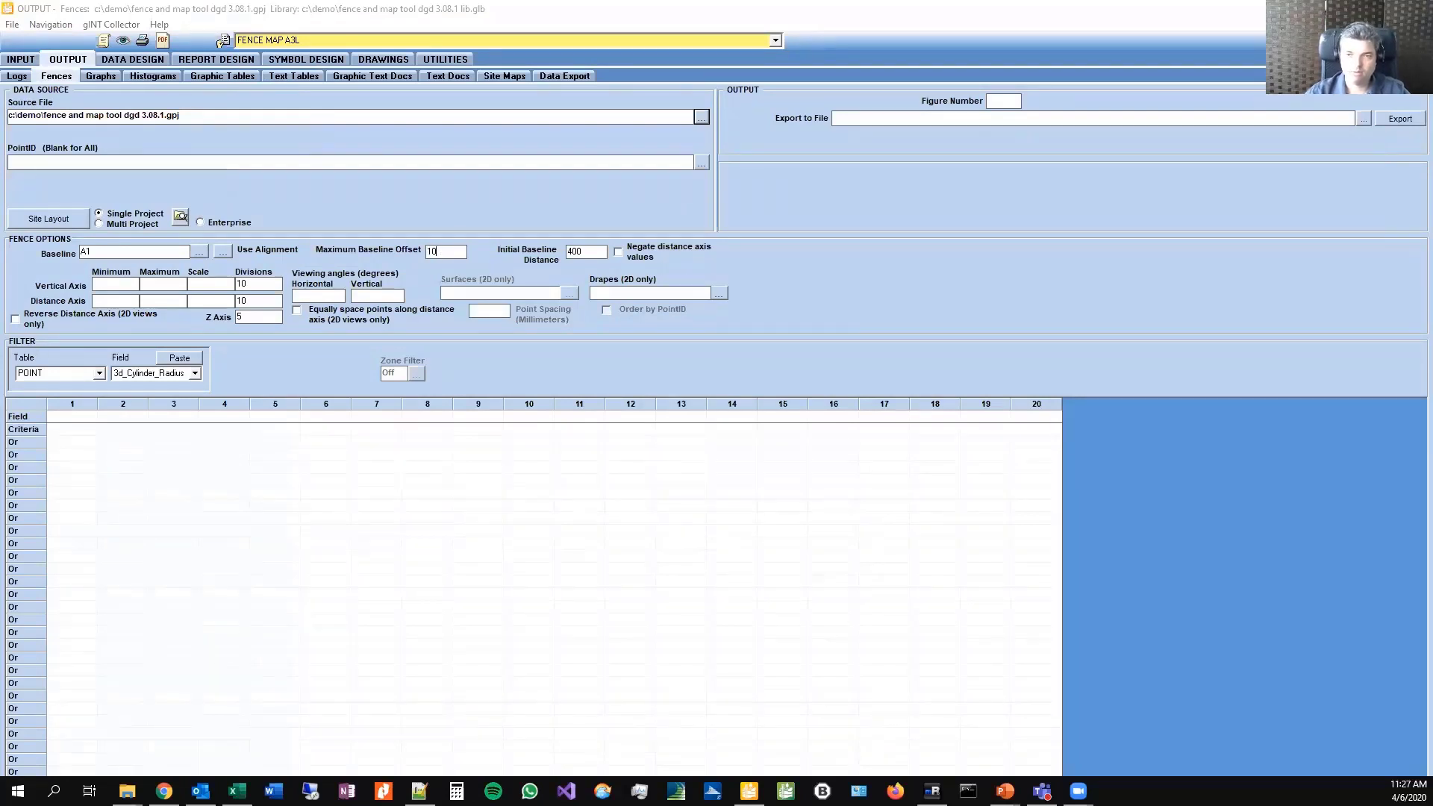
Step: Select drape 1 for the fence output with a text scale of 0
{"action": "left_click", "coordinate": [719, 295]}
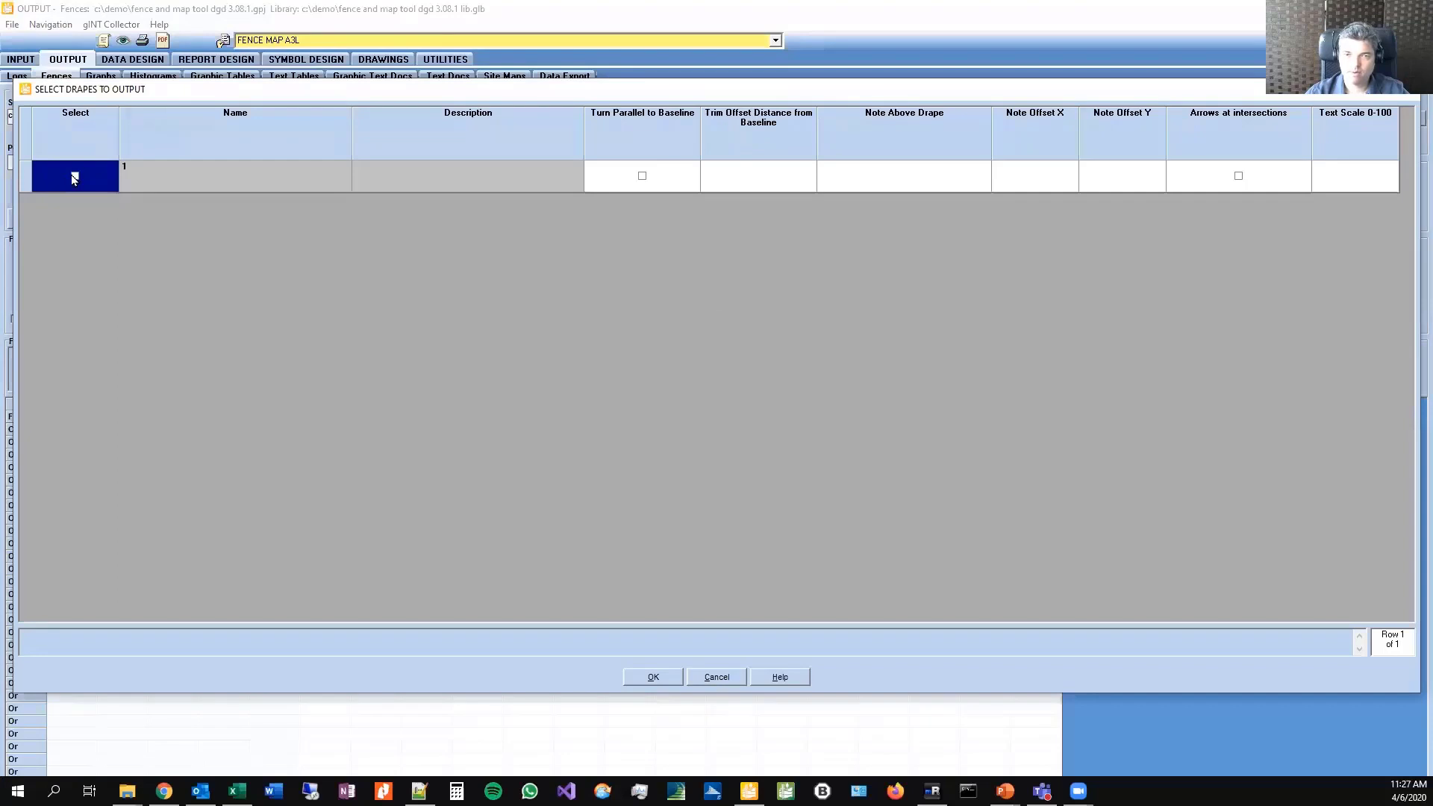
{"action": "left_click", "coordinate": [1328, 177]}
{"action": "type", "text": "0"}
{"action": "left_click", "coordinate": [915, 176]}
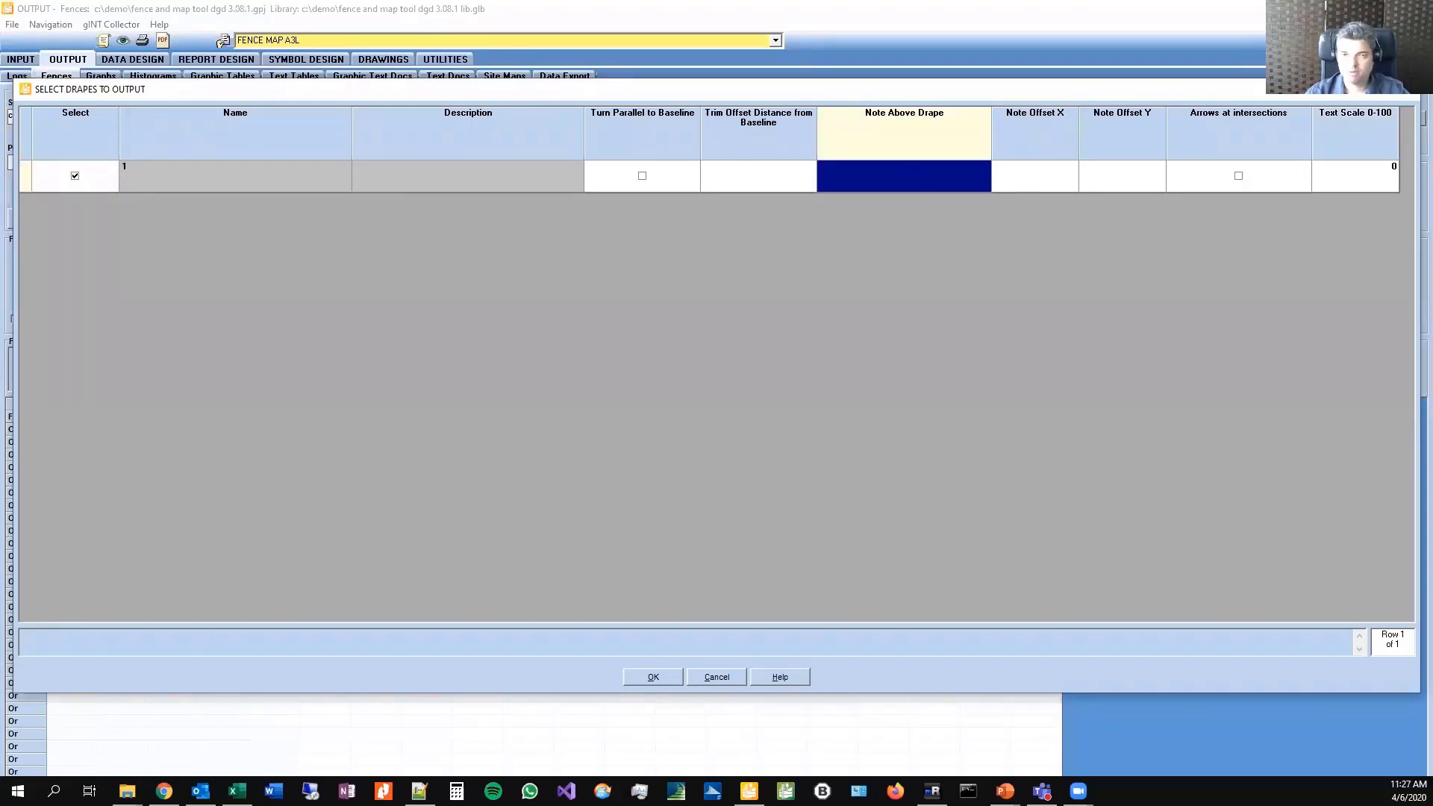
{"action": "left_click", "coordinate": [1345, 178]}
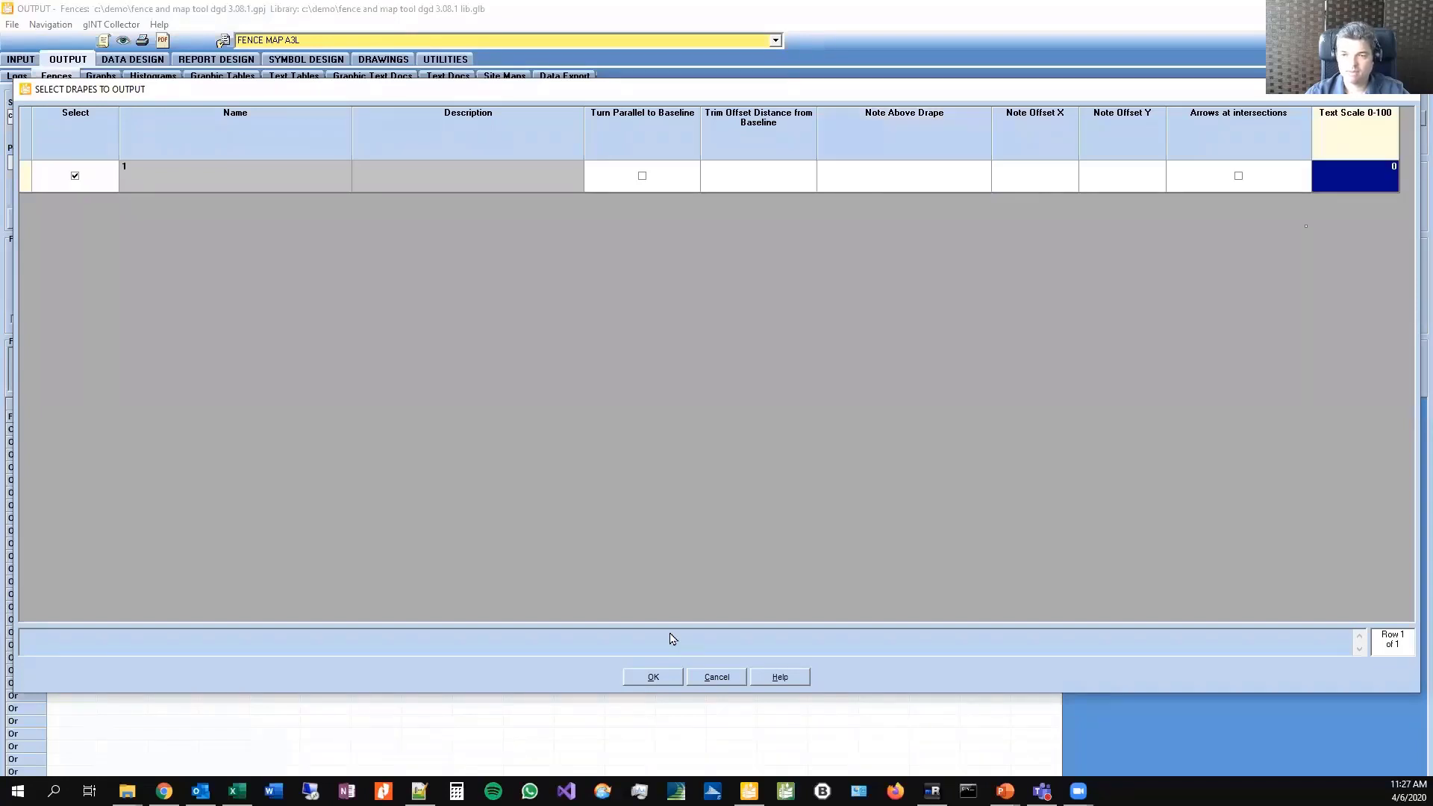
{"action": "left_click", "coordinate": [653, 678]}
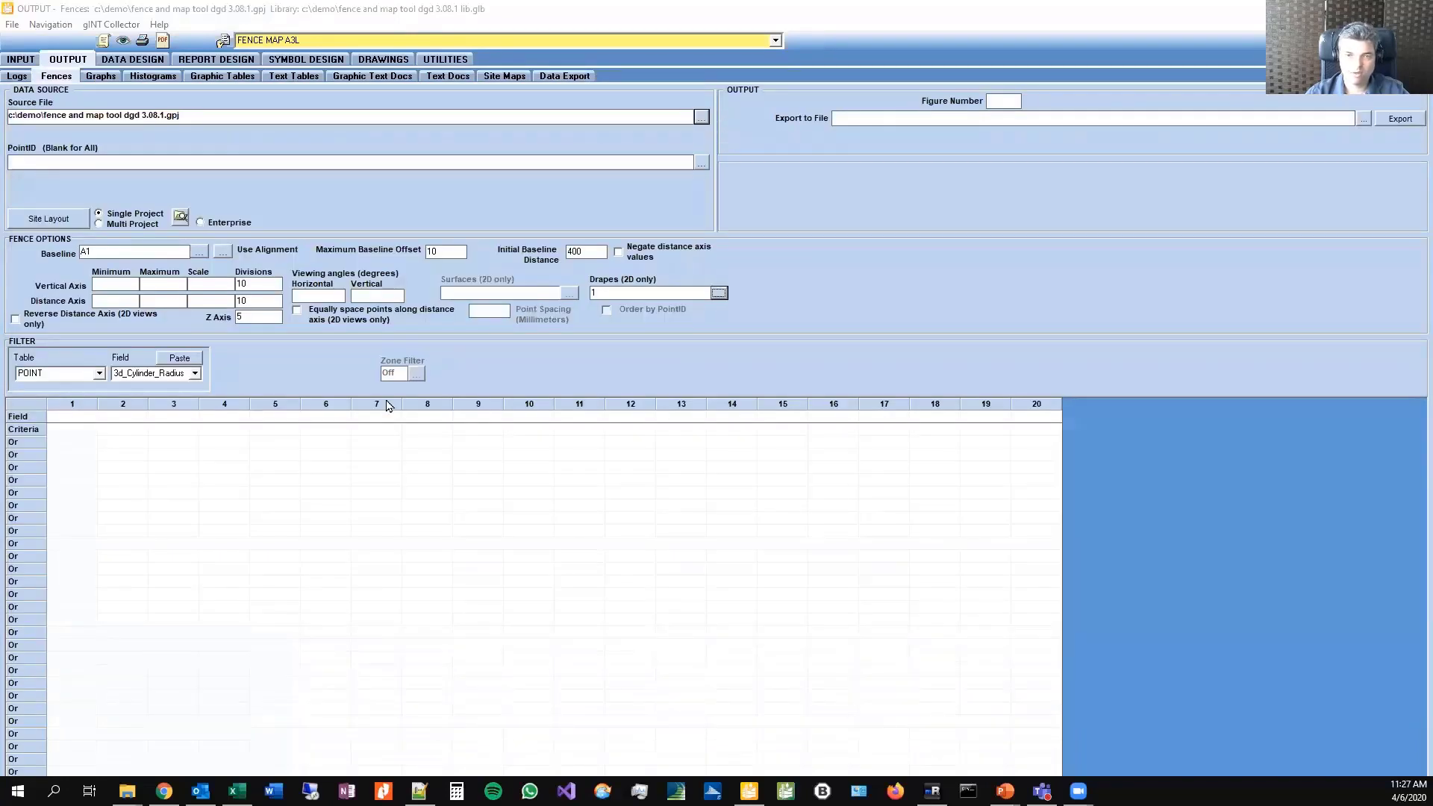
Step: Start a preview of the fence report and set its Consistency Text report variable to L
{"action": "left_click", "coordinate": [123, 40]}
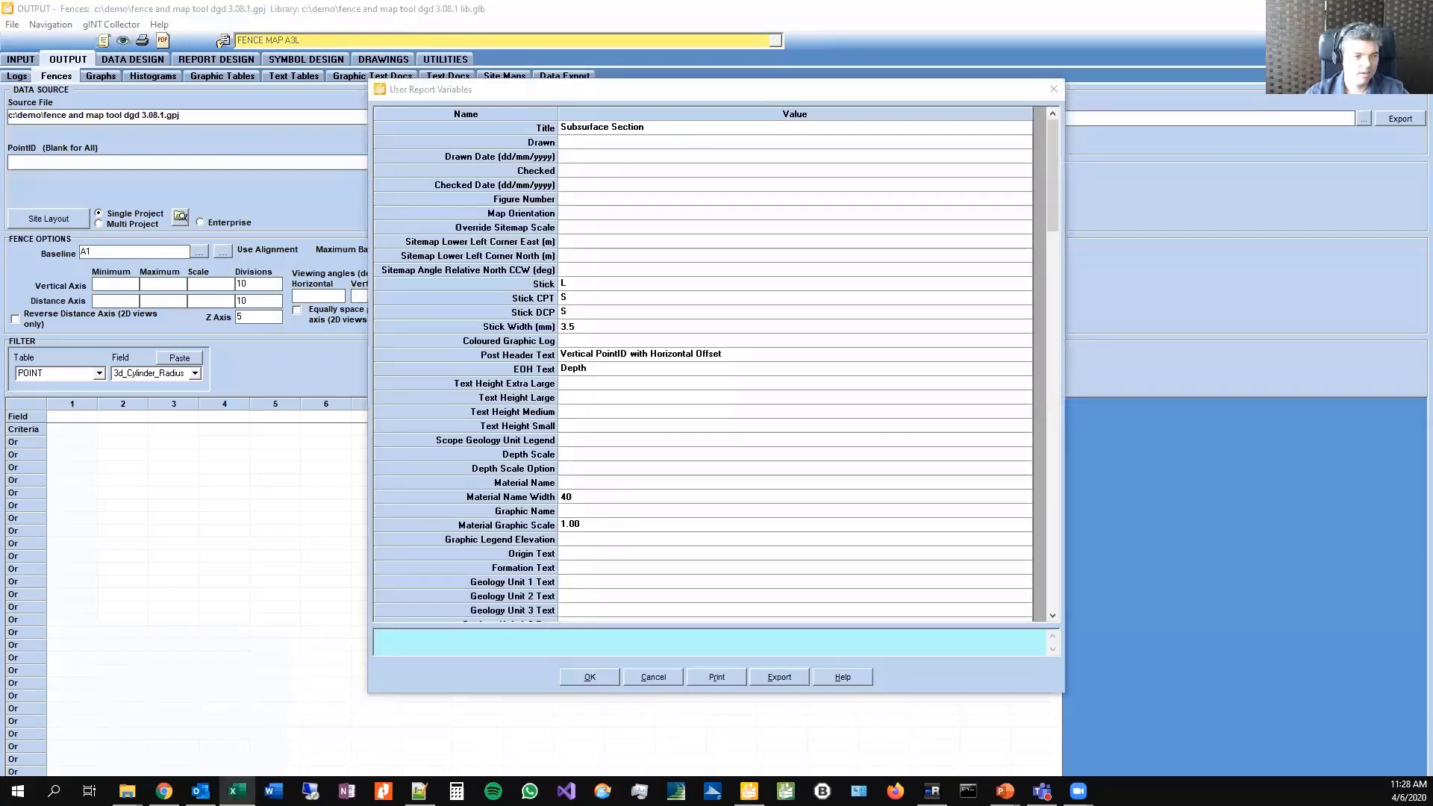
{"action": "left_click", "coordinate": [611, 290]}
{"action": "left_click", "coordinate": [609, 285]}
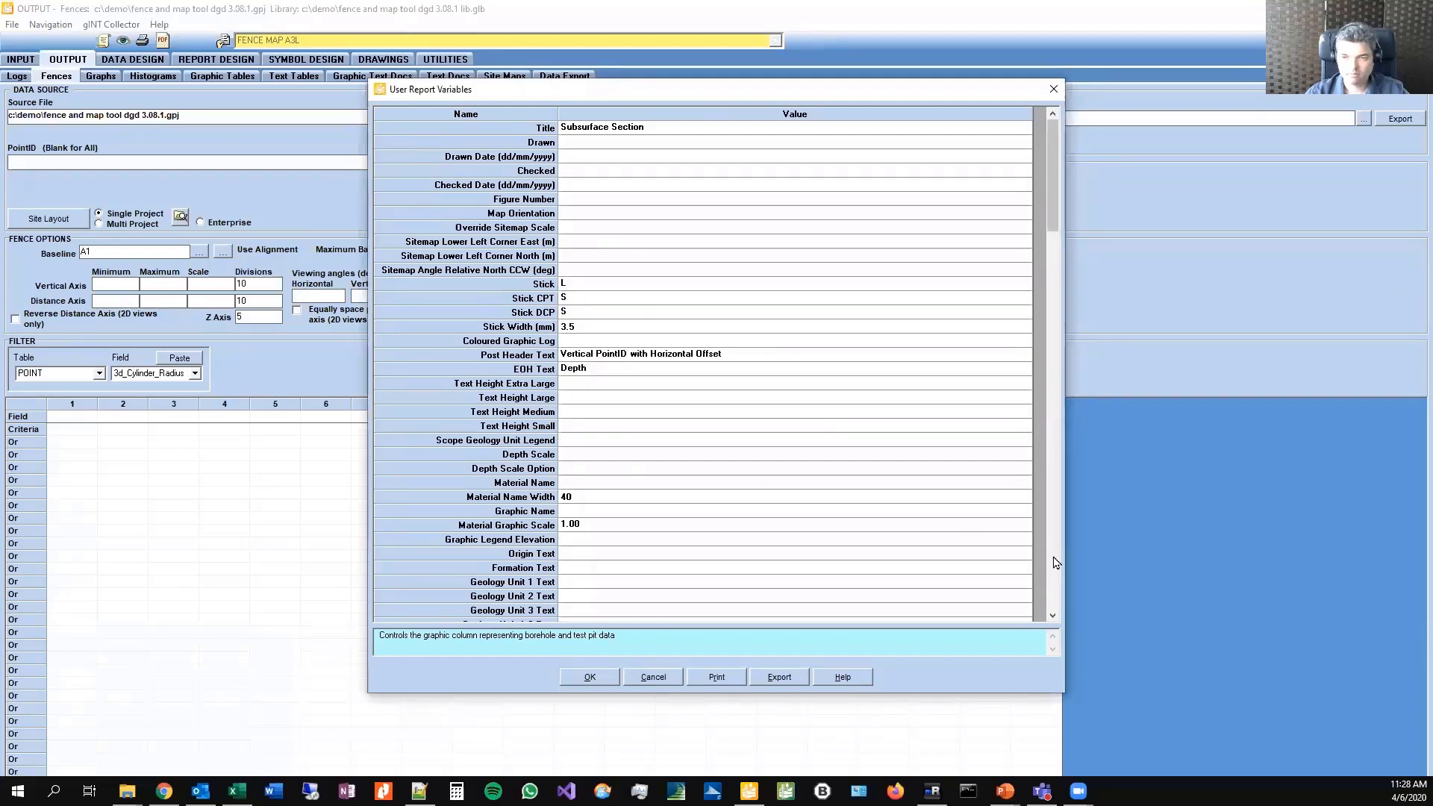
{"action": "scroll", "coordinate": [850, 507], "scroll_direction": "down", "scroll_amount": 5}
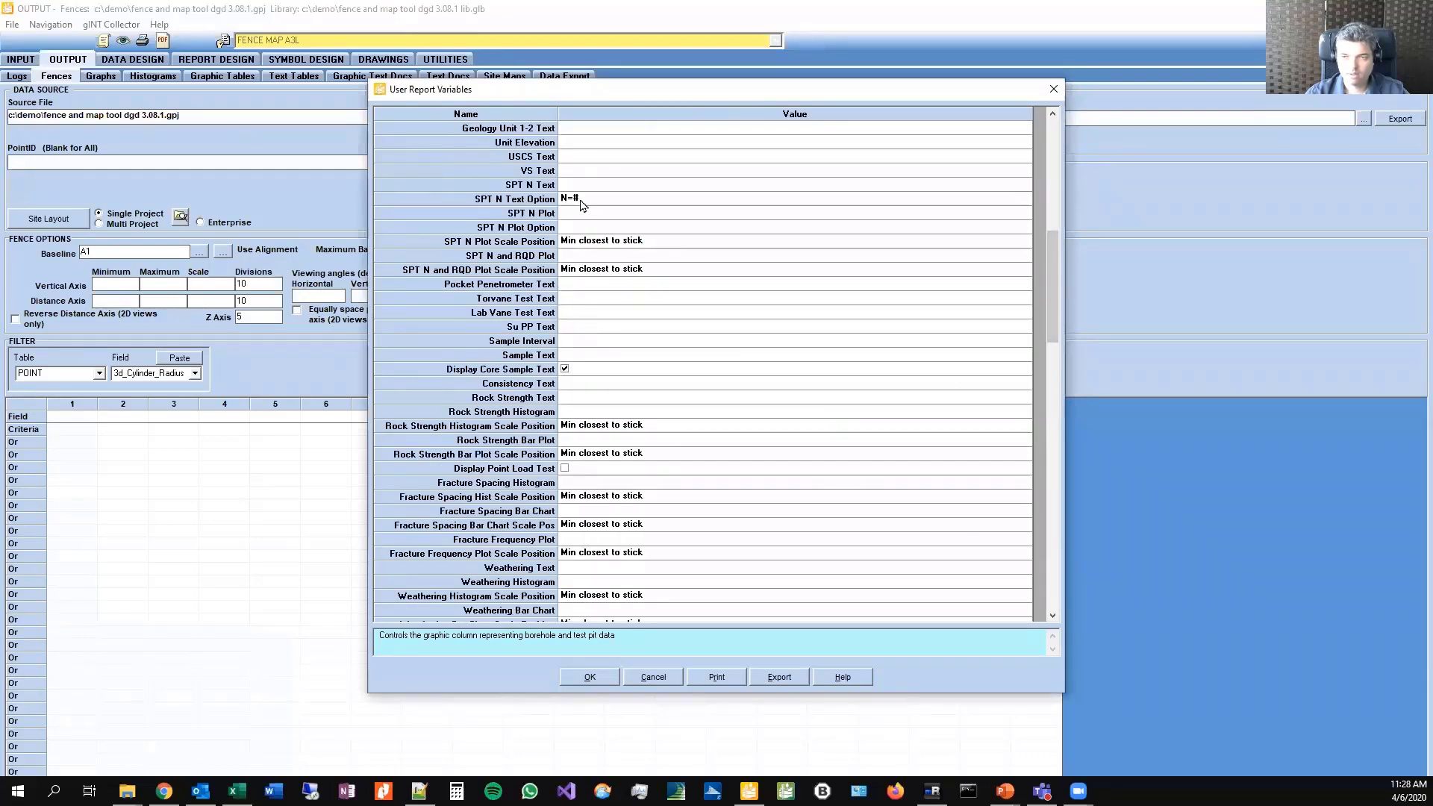
{"action": "left_click", "coordinate": [603, 340]}
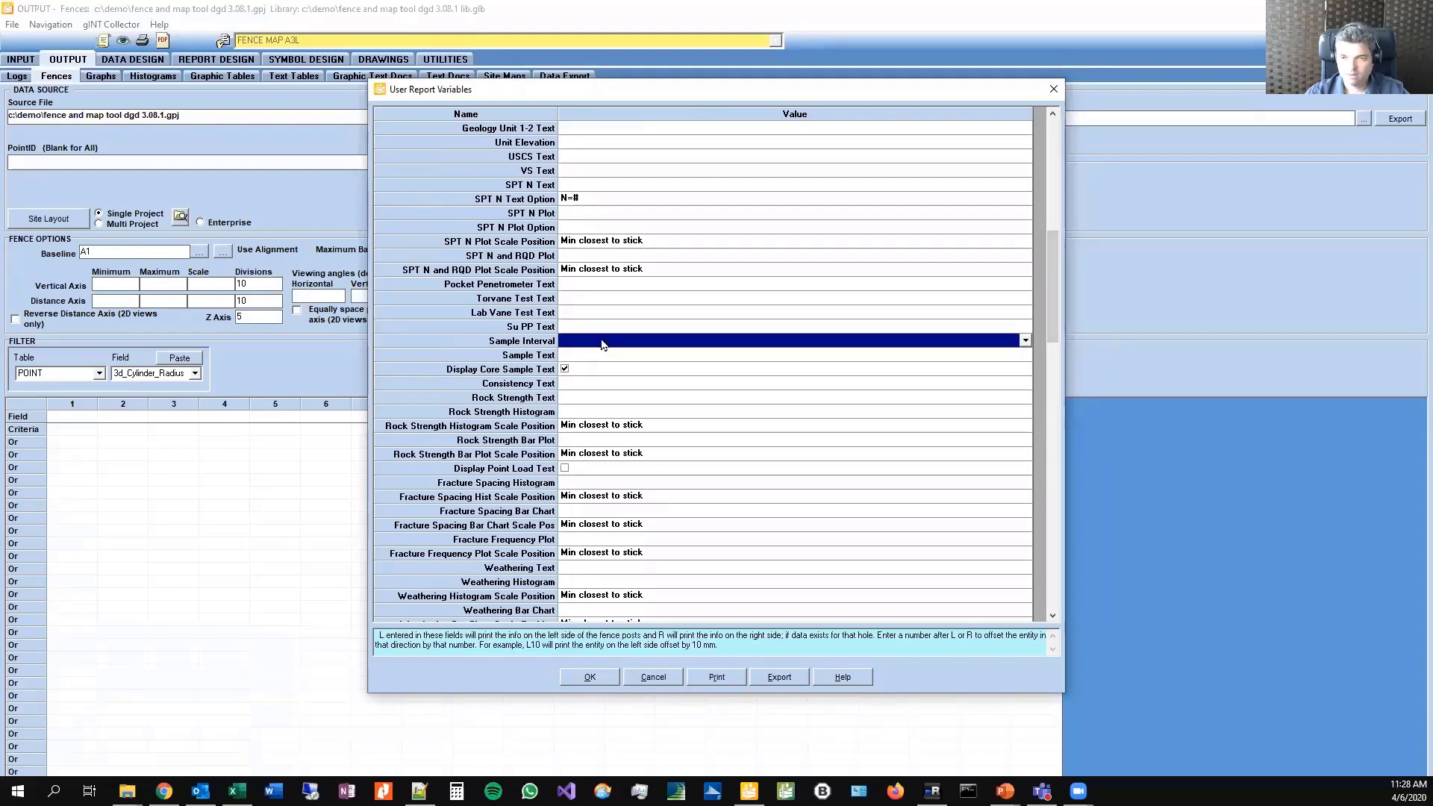
{"action": "scroll", "coordinate": [603, 344], "scroll_direction": "down", "scroll_amount": 3}
{"action": "scroll", "coordinate": [603, 343], "scroll_direction": "up", "scroll_amount": 6}
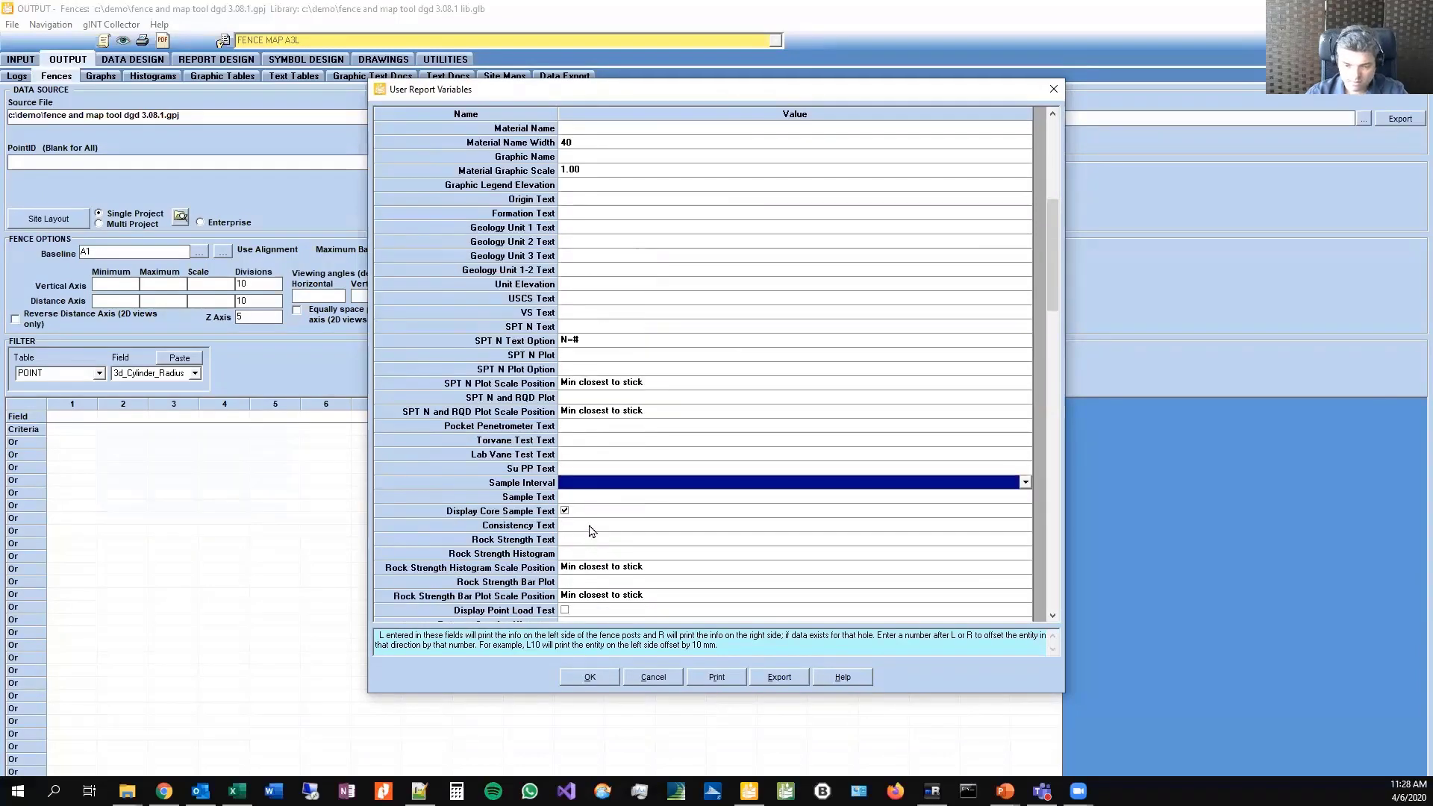
{"action": "left_click", "coordinate": [592, 527]}
{"action": "type", "text": "L"}
{"action": "key", "text": "Return"}
Step: Set the Rock Strength Text report variable to L
{"action": "type", "text": "R"}
{"action": "key", "text": "Return"}
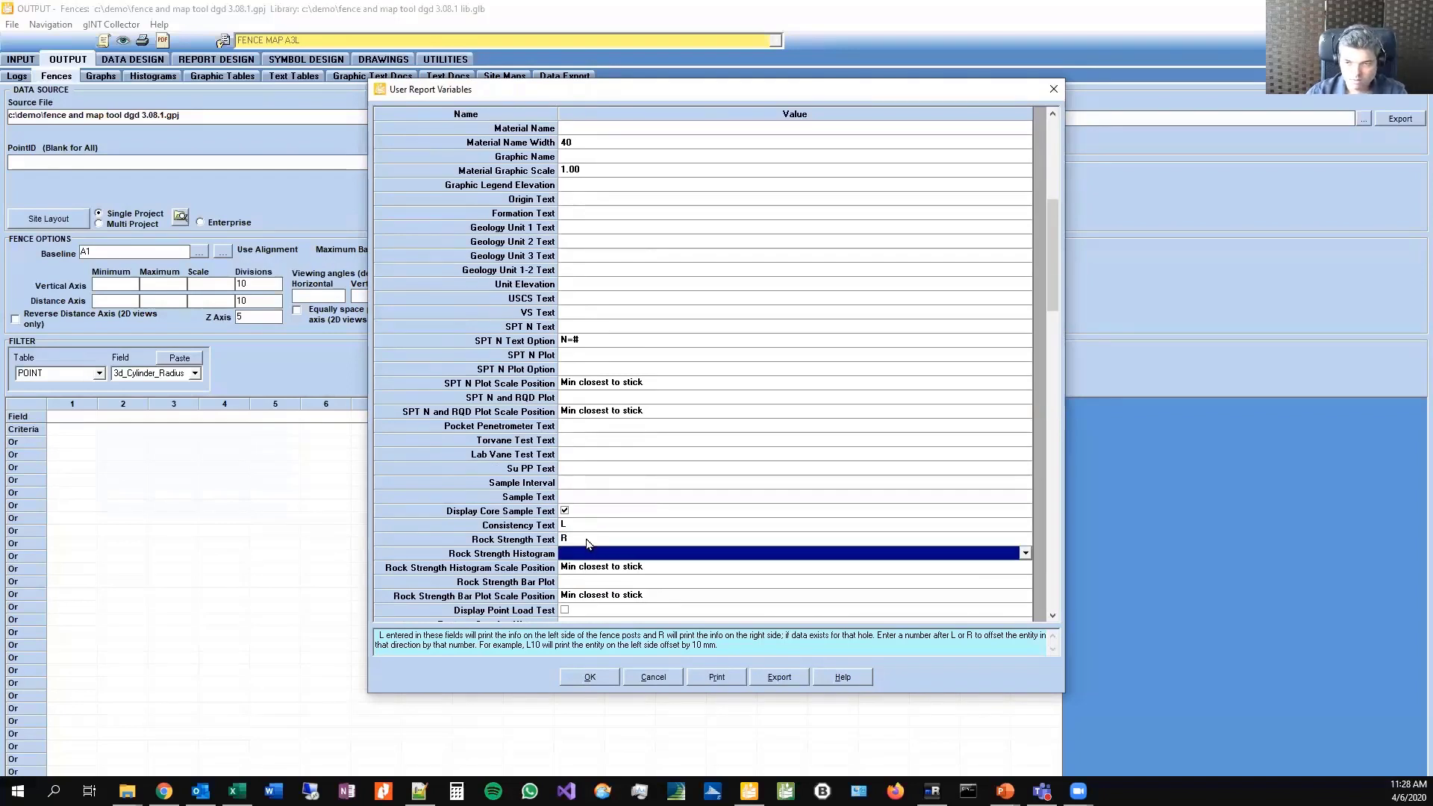
{"action": "left_click", "coordinate": [590, 541]}
{"action": "type", "text": "L"}
{"action": "key", "text": "Return"}
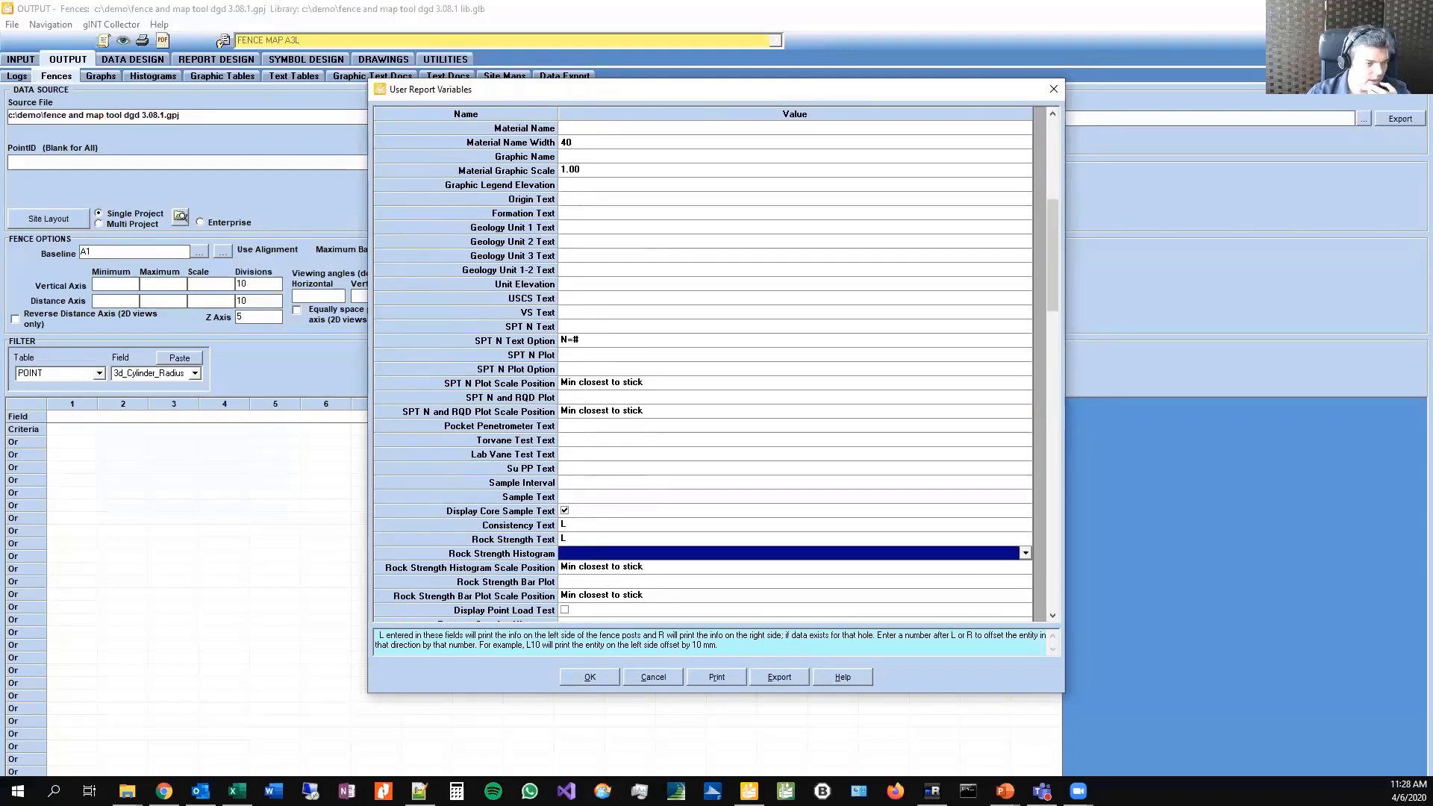
Step: Enable Major Defects in the report variables and generate the fence report preview
{"action": "key", "text": "alt+Tab"}
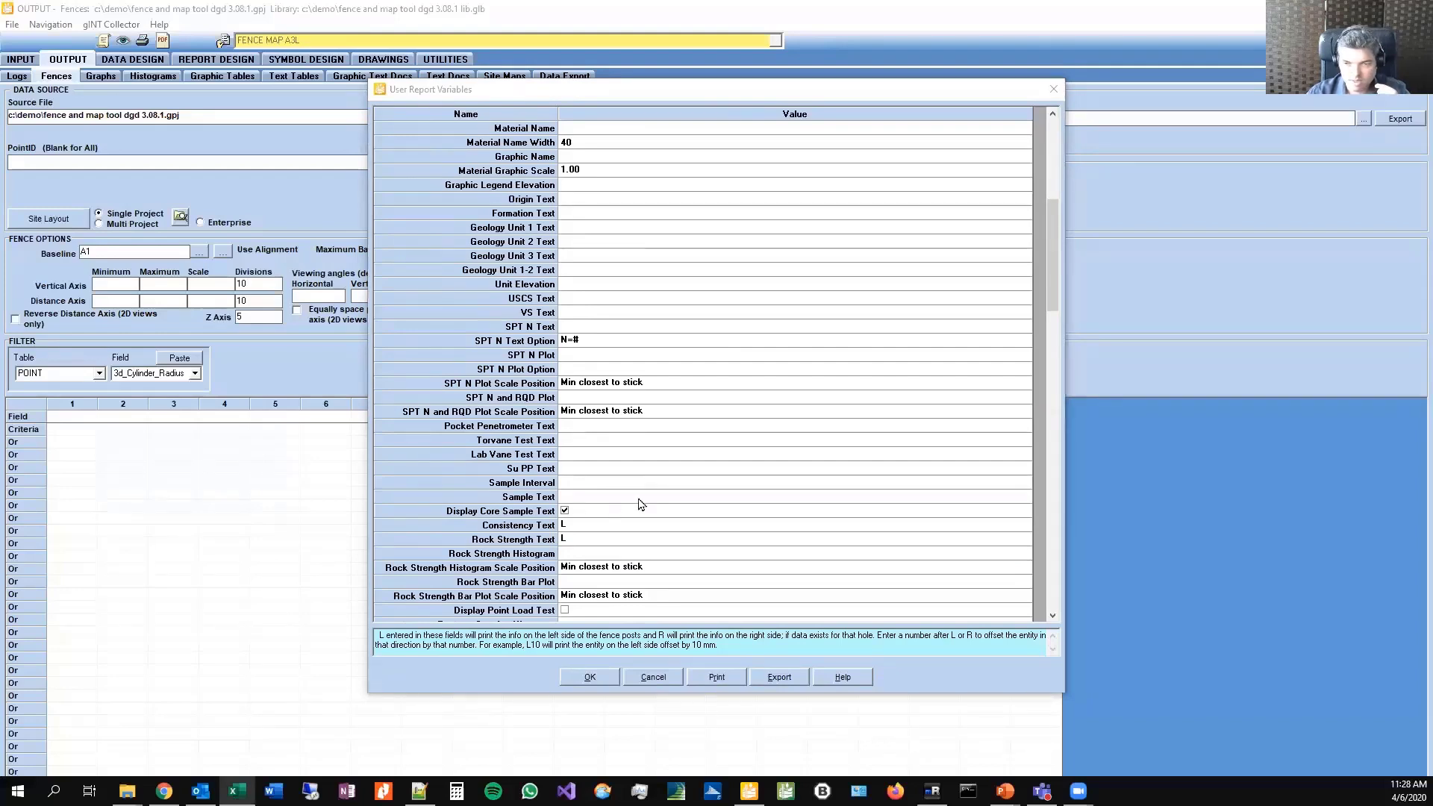
{"action": "key", "text": "alt+Tab"}
{"action": "scroll", "coordinate": [640, 504], "scroll_direction": "down", "scroll_amount": 5}
{"action": "scroll", "coordinate": [639, 503], "scroll_direction": "down", "scroll_amount": 12}
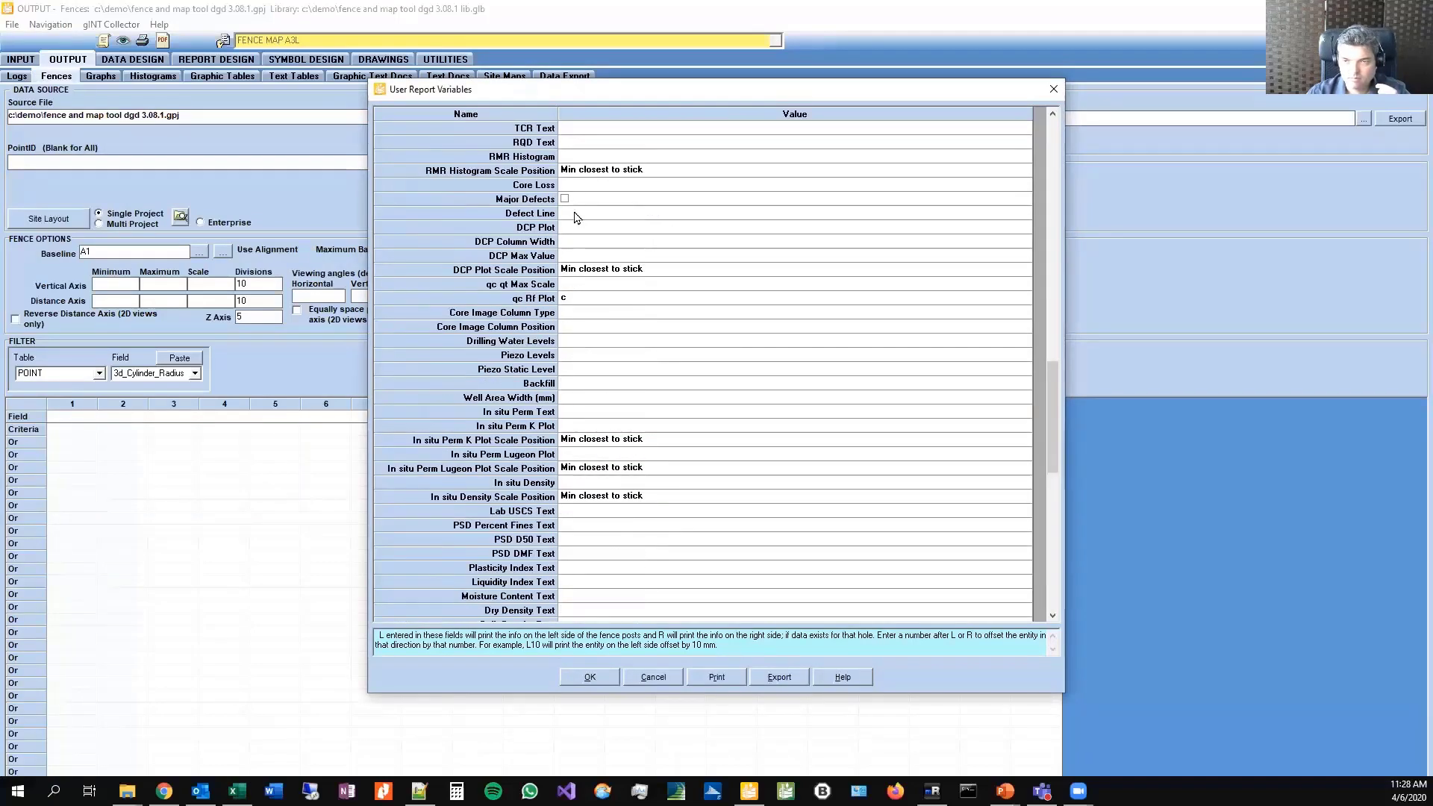
{"action": "left_click", "coordinate": [565, 198]}
{"action": "scroll", "coordinate": [965, 447], "scroll_direction": "down", "scroll_amount": 10}
{"action": "key", "text": "alt+Tab"}
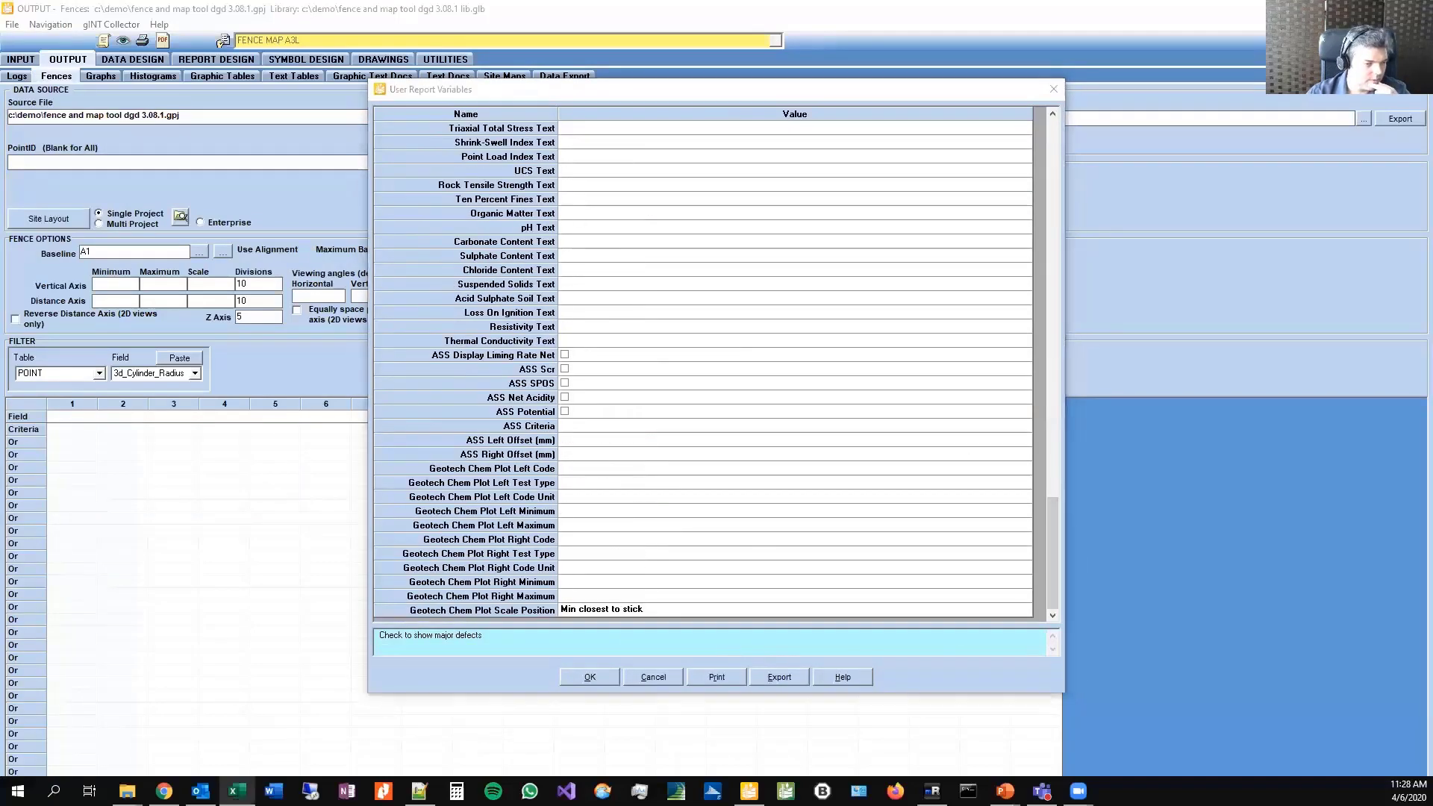
{"action": "left_click", "coordinate": [592, 678]}
{"action": "left_click", "coordinate": [591, 678]}
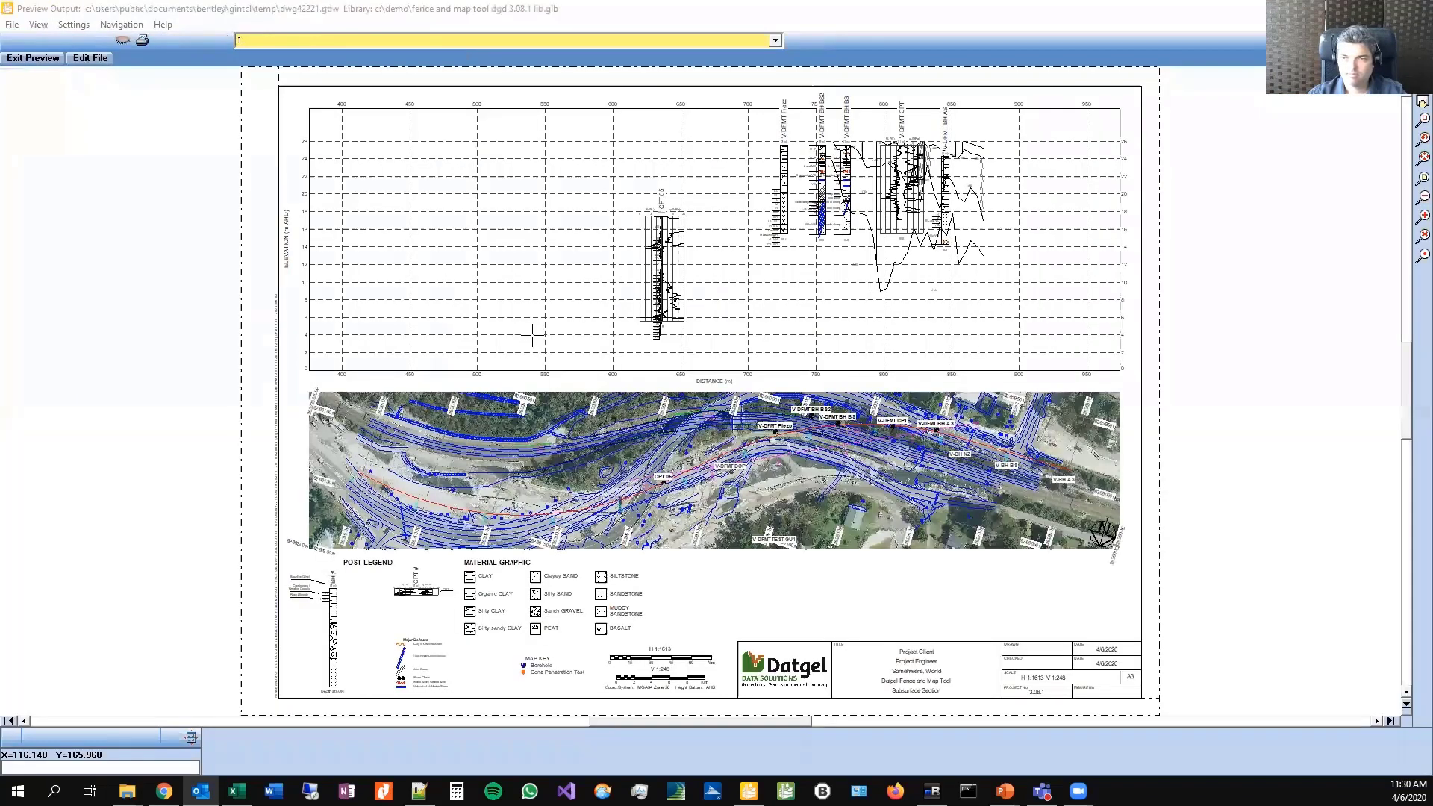
Step: Examine the borehole and CPT posts on the previewed section up close, and exit the preview
{"action": "left_click", "coordinate": [1422, 255]}
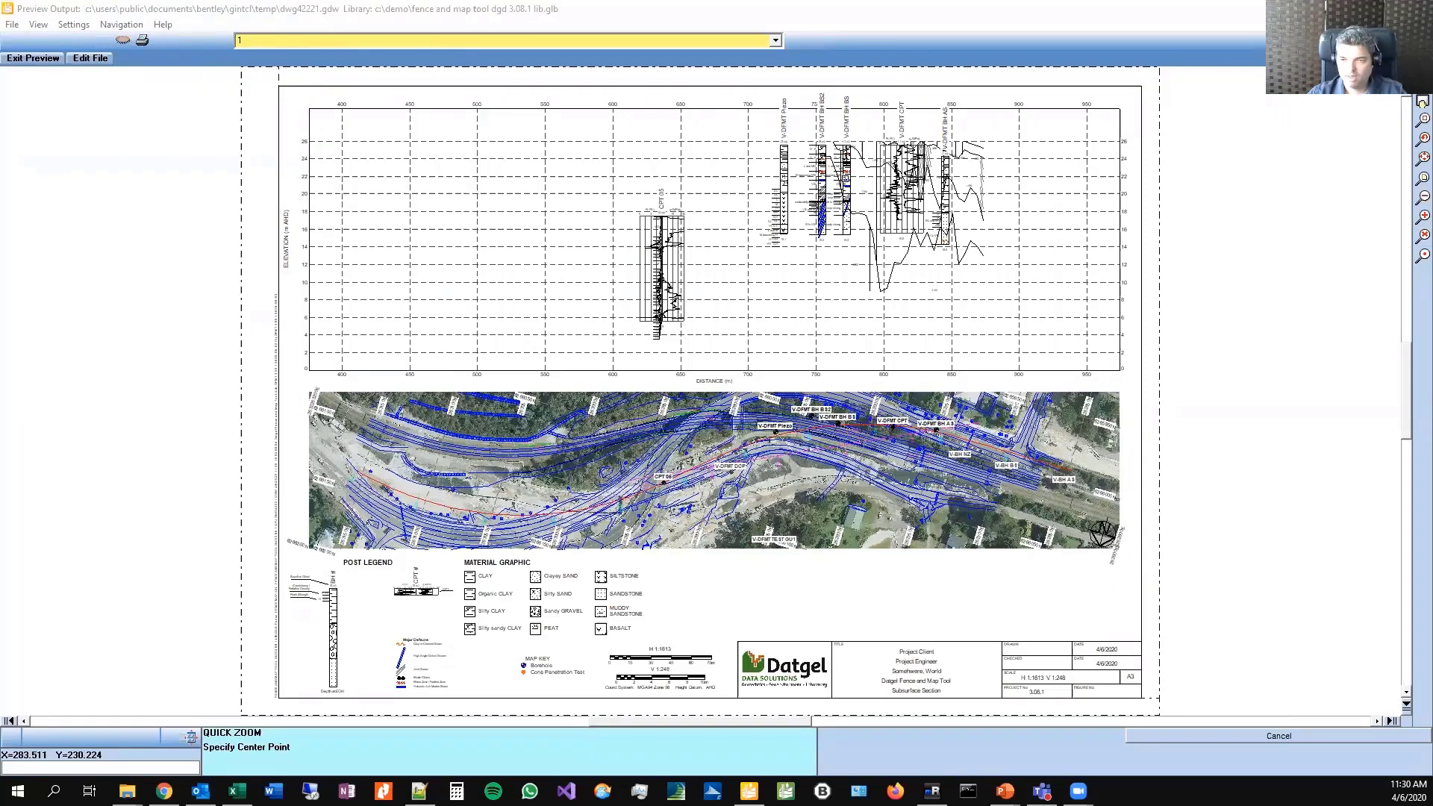
{"action": "left_click", "coordinate": [874, 277]}
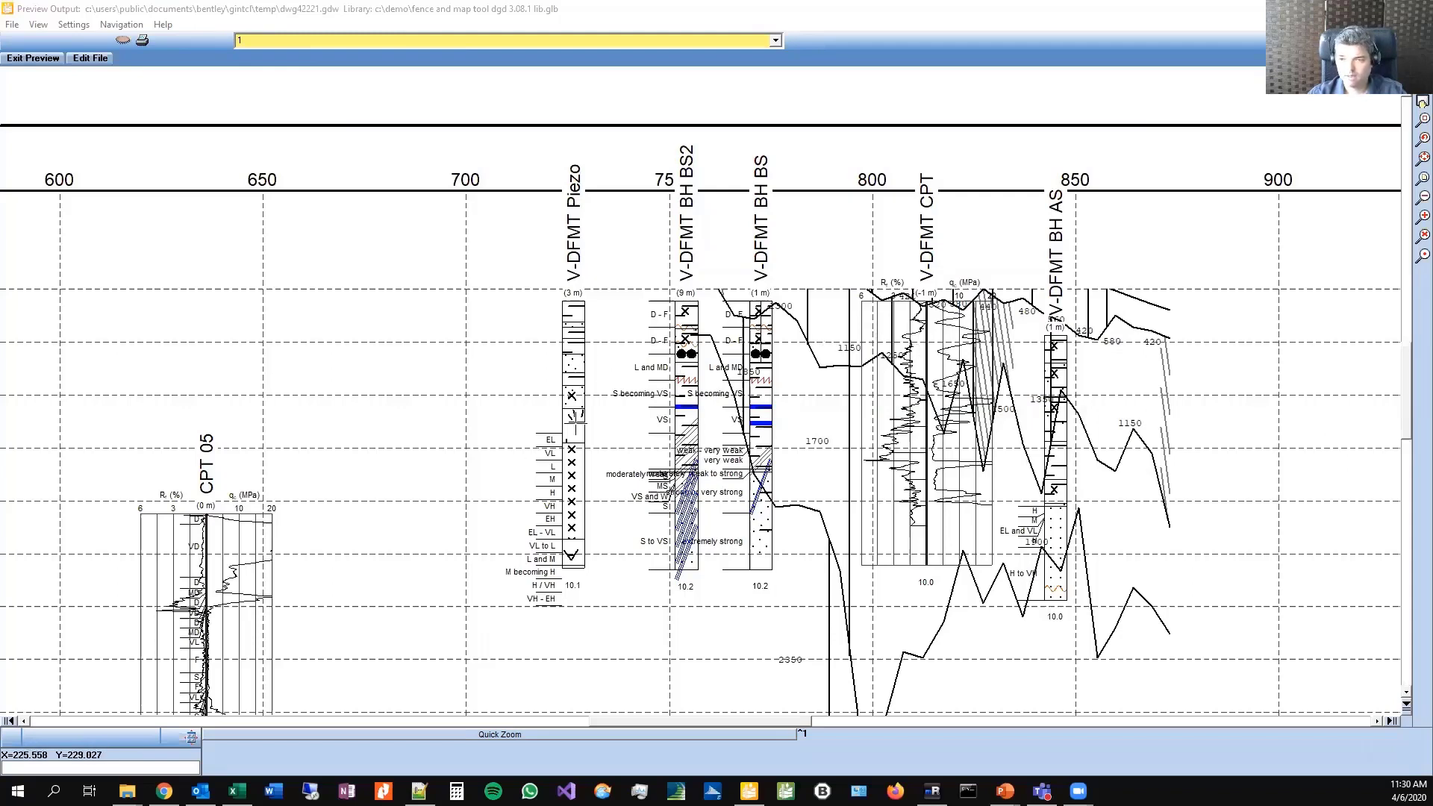
{"action": "key", "text": "Home"}
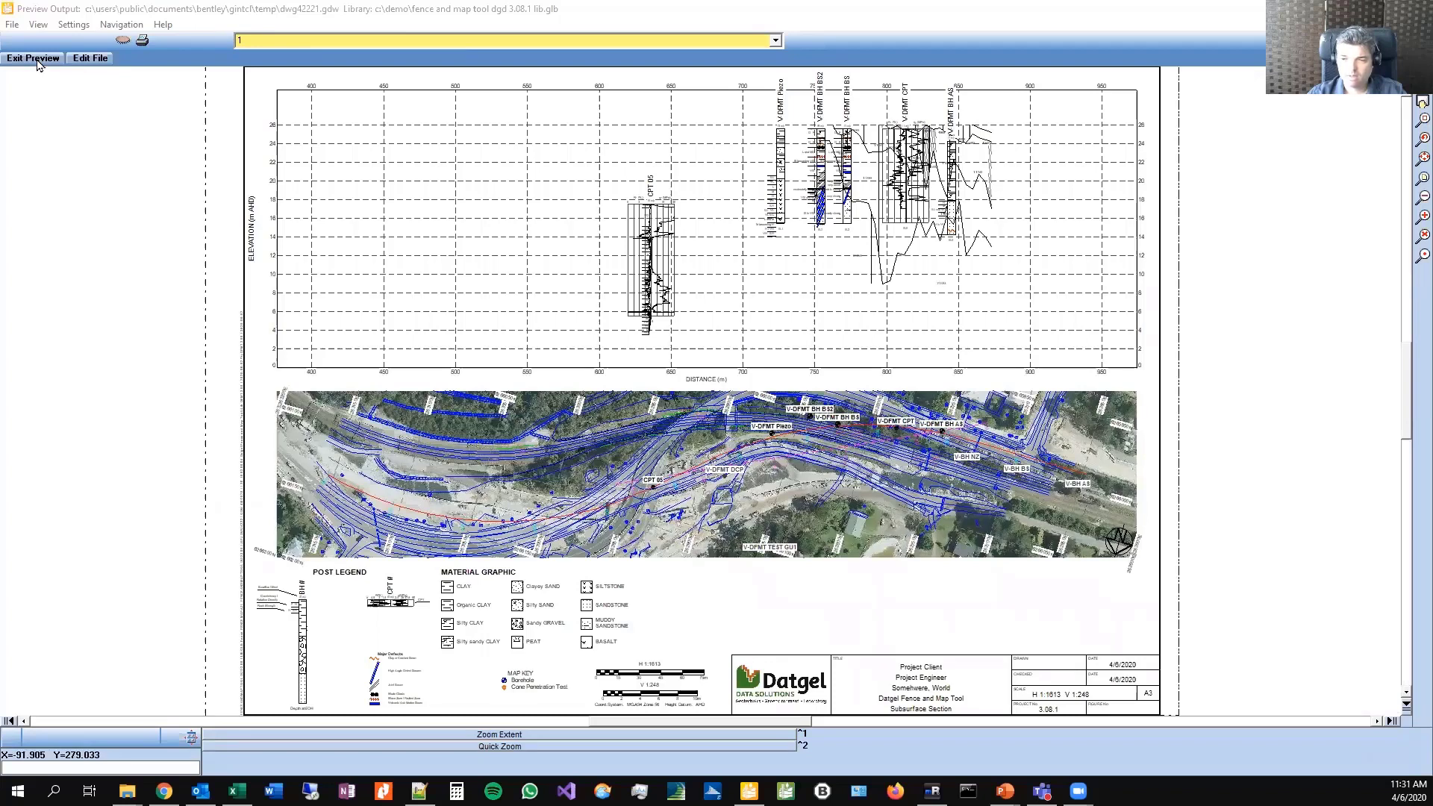
{"action": "left_click", "coordinate": [36, 60]}
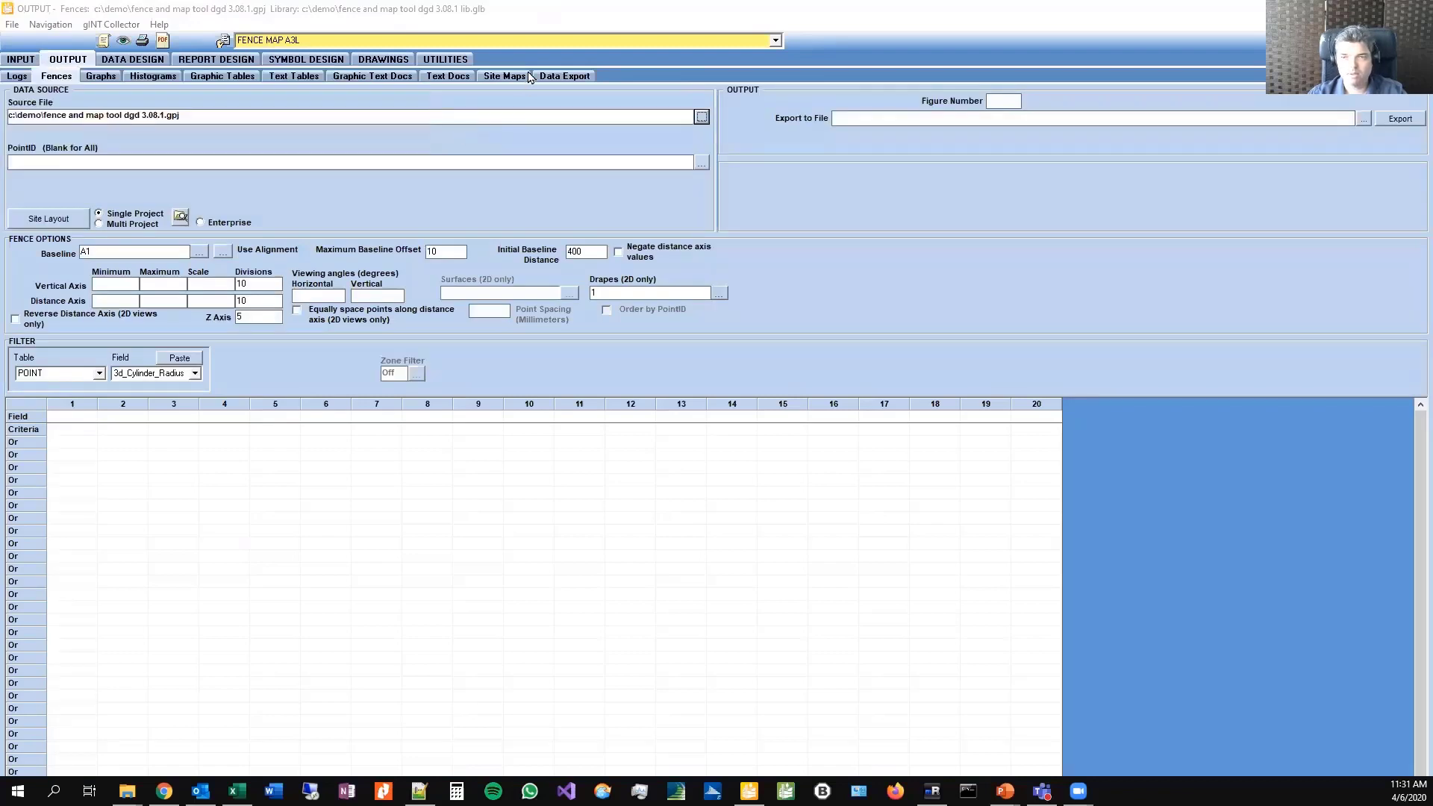
Step: Switch to the site map output with the MAP A3L report and limit it to points V-BH AS through V-DFMT TEST ORIGIN
{"action": "left_click", "coordinate": [511, 78]}
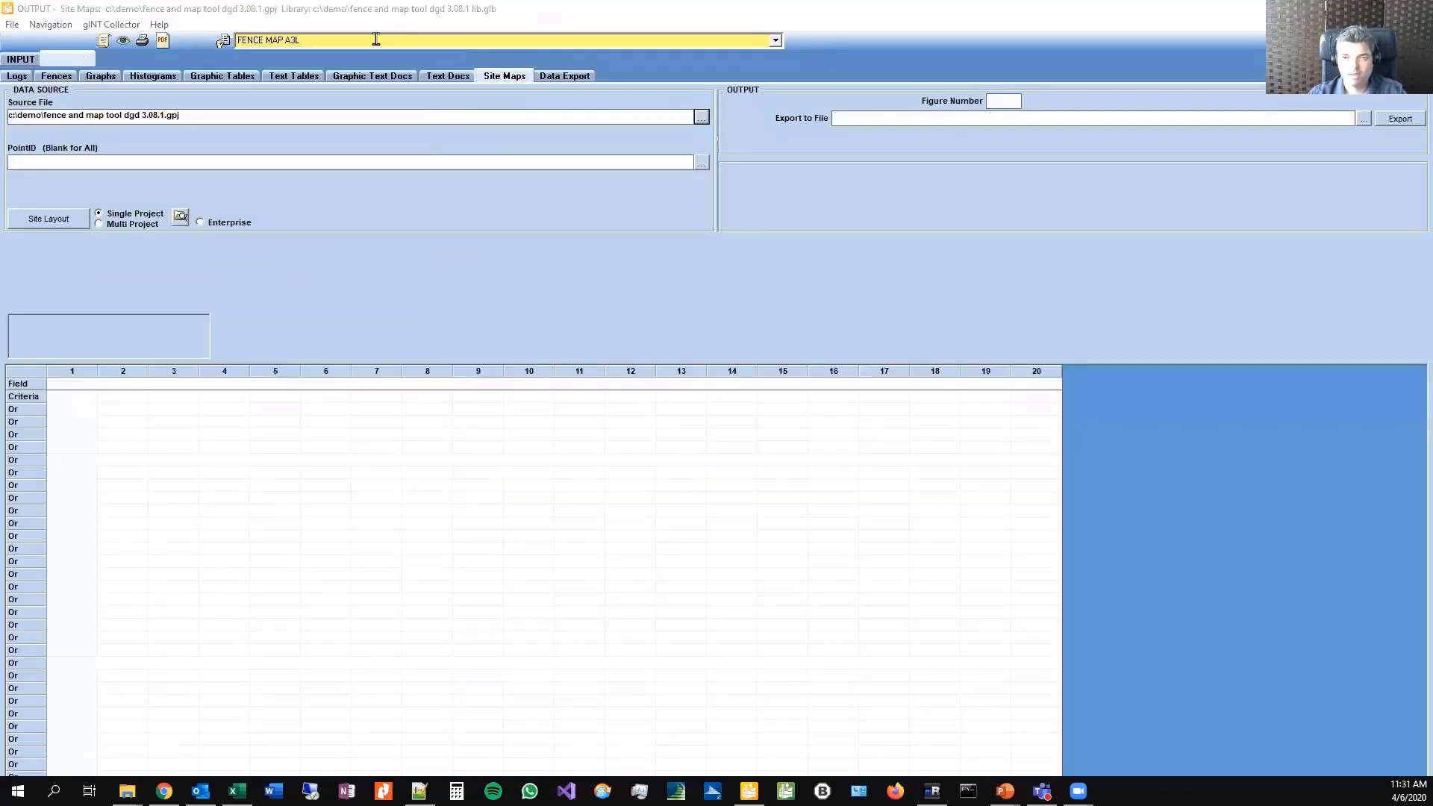
{"action": "left_click", "coordinate": [702, 163]}
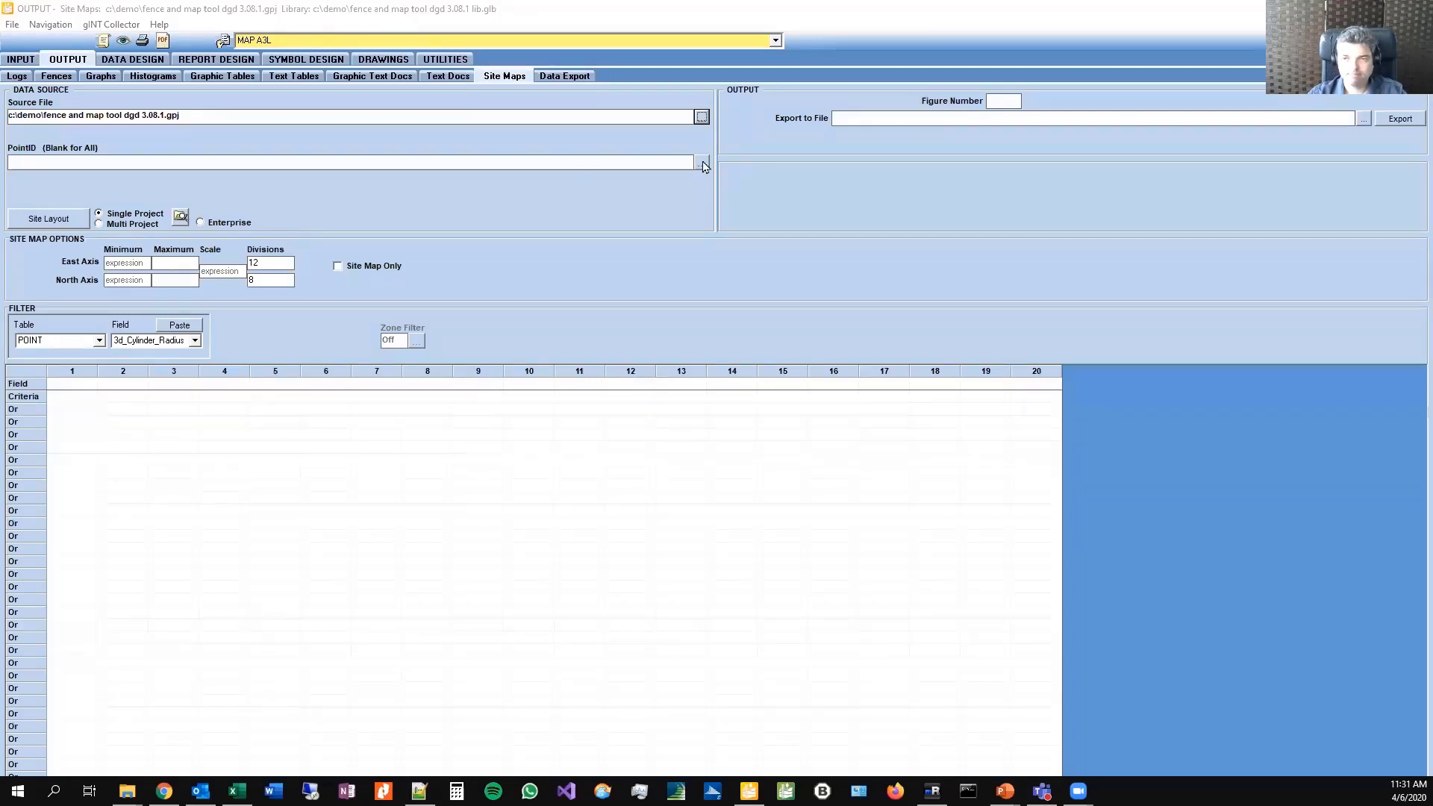
{"action": "scroll", "coordinate": [809, 341], "scroll_direction": "down", "scroll_amount": 1}
{"action": "scroll", "coordinate": [816, 513], "scroll_direction": "down", "scroll_amount": 10}
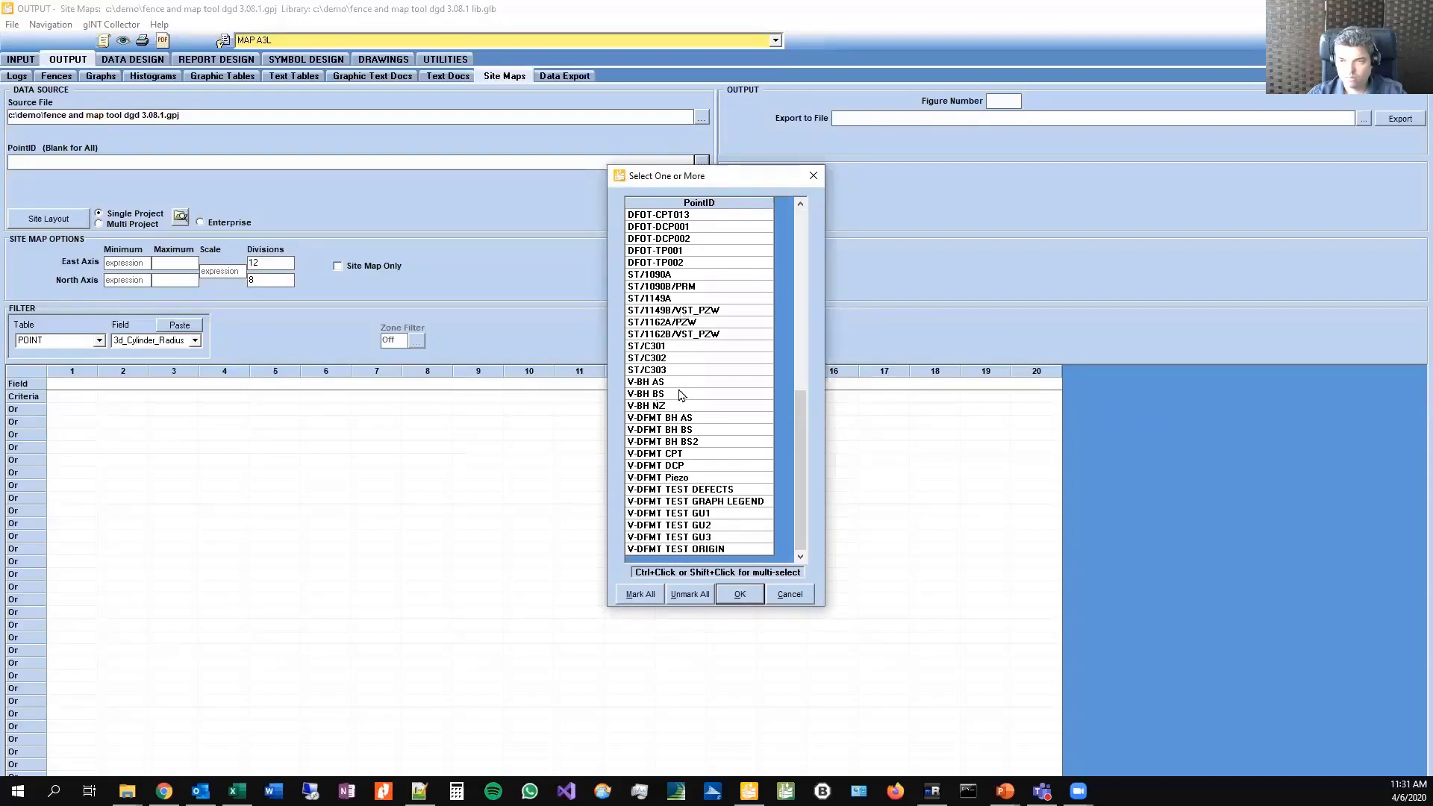
{"action": "left_click_drag", "start_coordinate": [675, 382], "coordinate": [699, 561]}
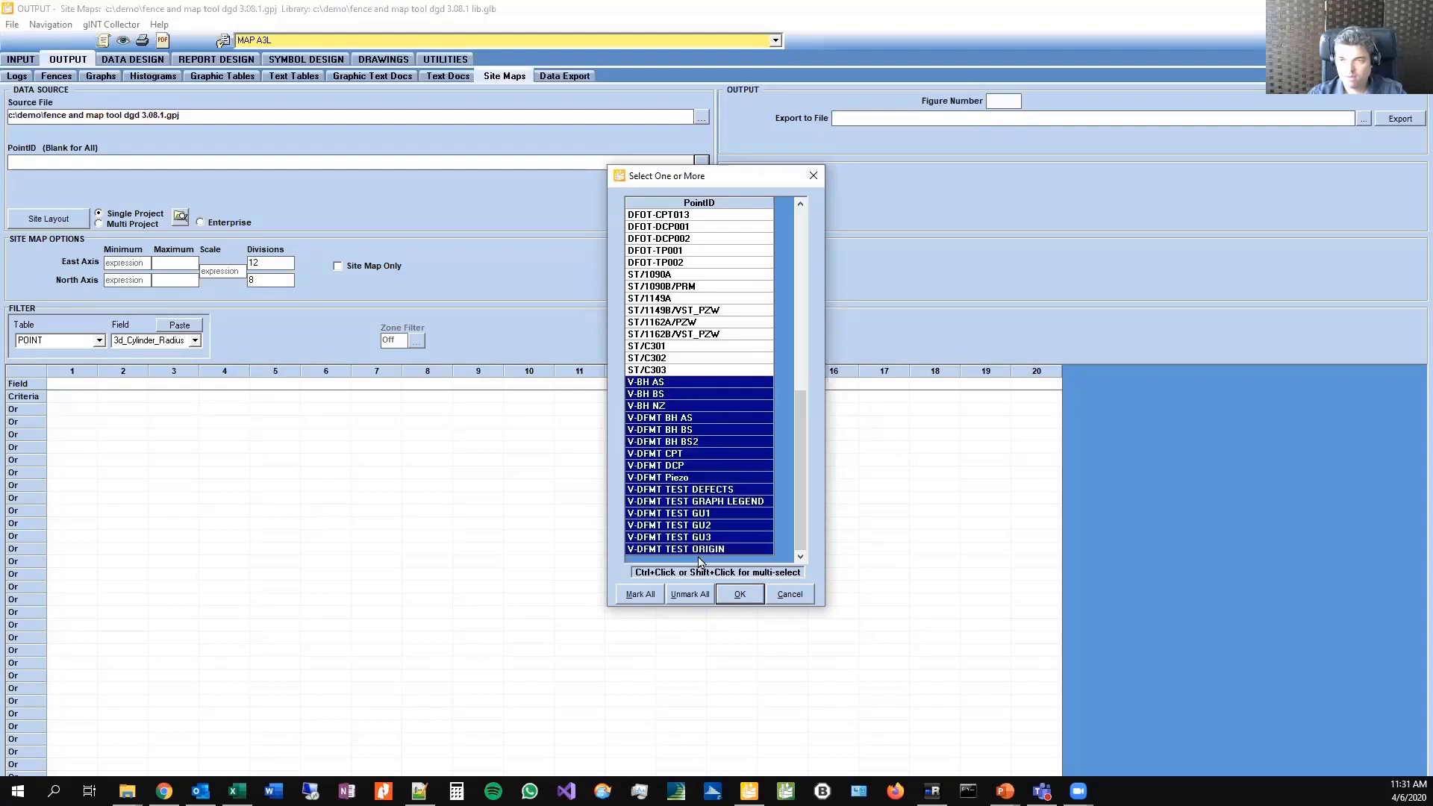
{"action": "left_click", "coordinate": [747, 591]}
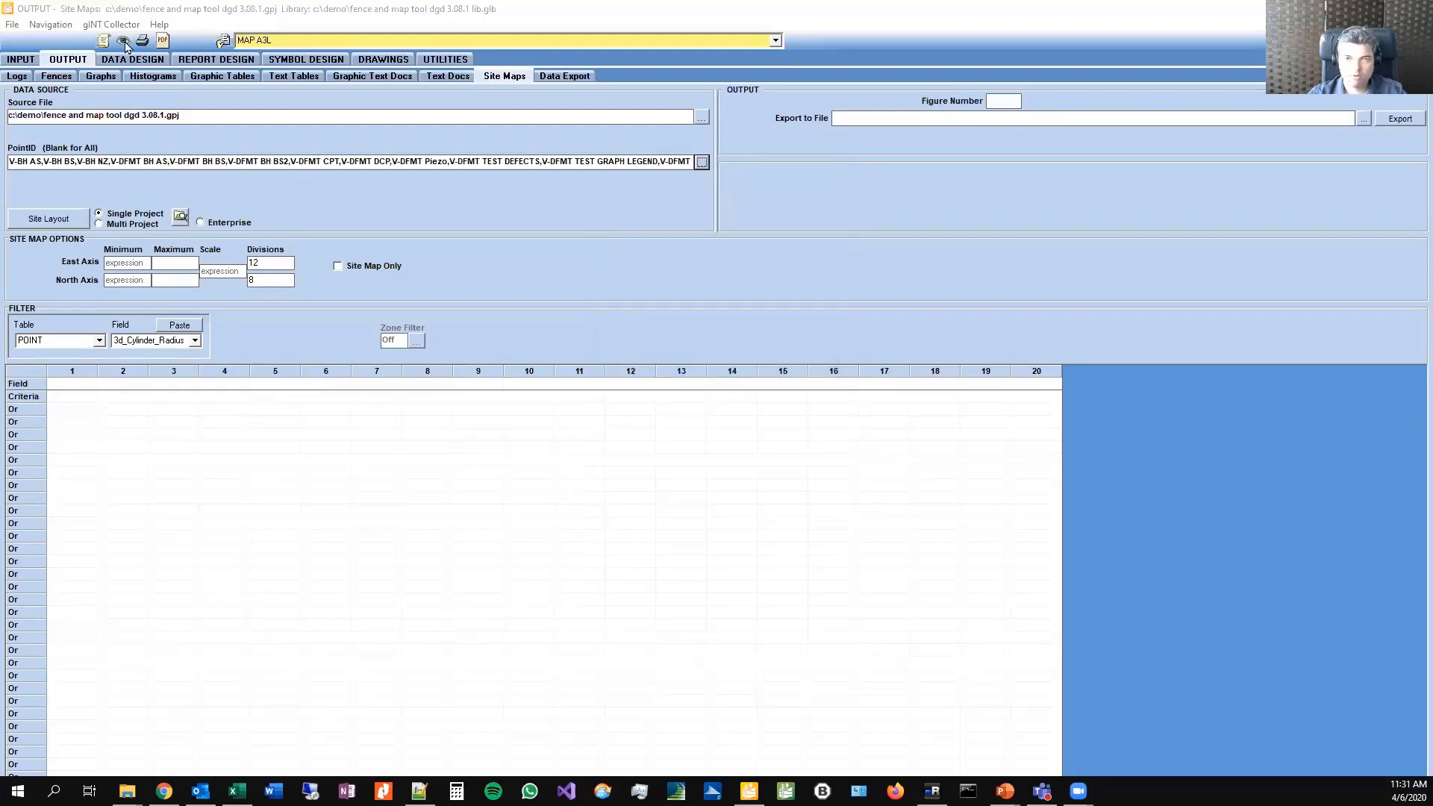
Step: Preview the site map with its existing report variables, inspect the labelled borehole locations up close, and exit the preview
{"action": "left_click", "coordinate": [124, 42]}
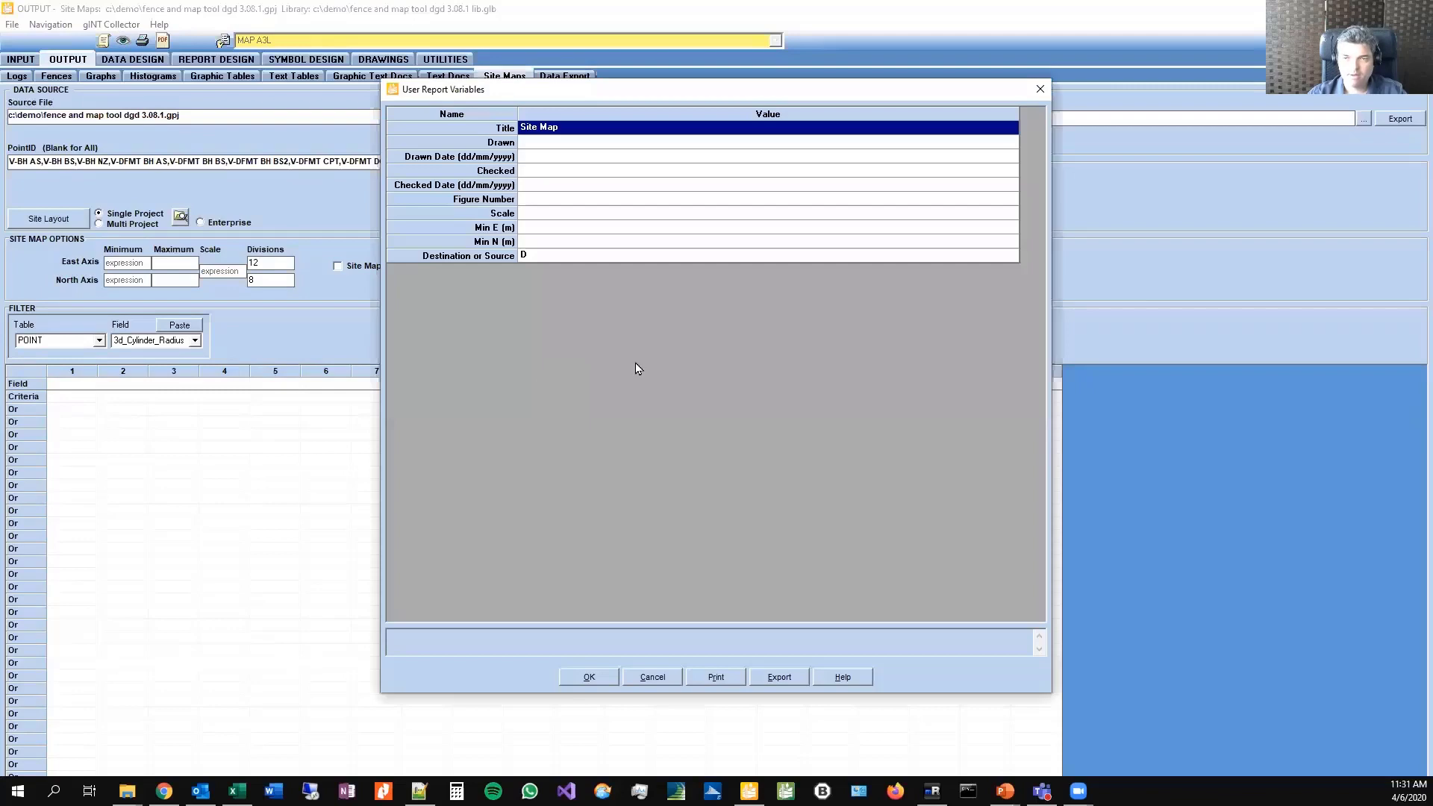
{"action": "left_click", "coordinate": [587, 678]}
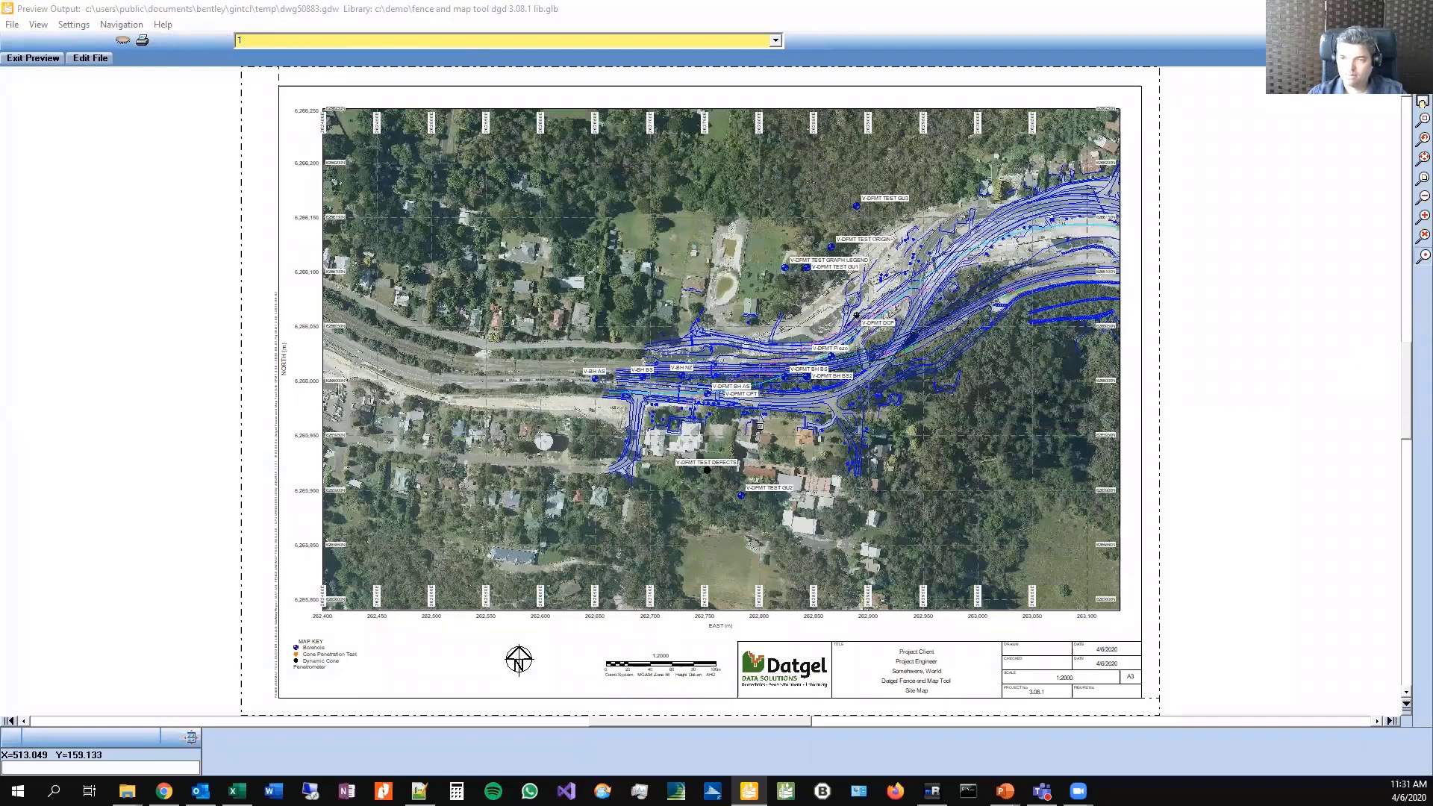
{"action": "left_click", "coordinate": [1422, 101]}
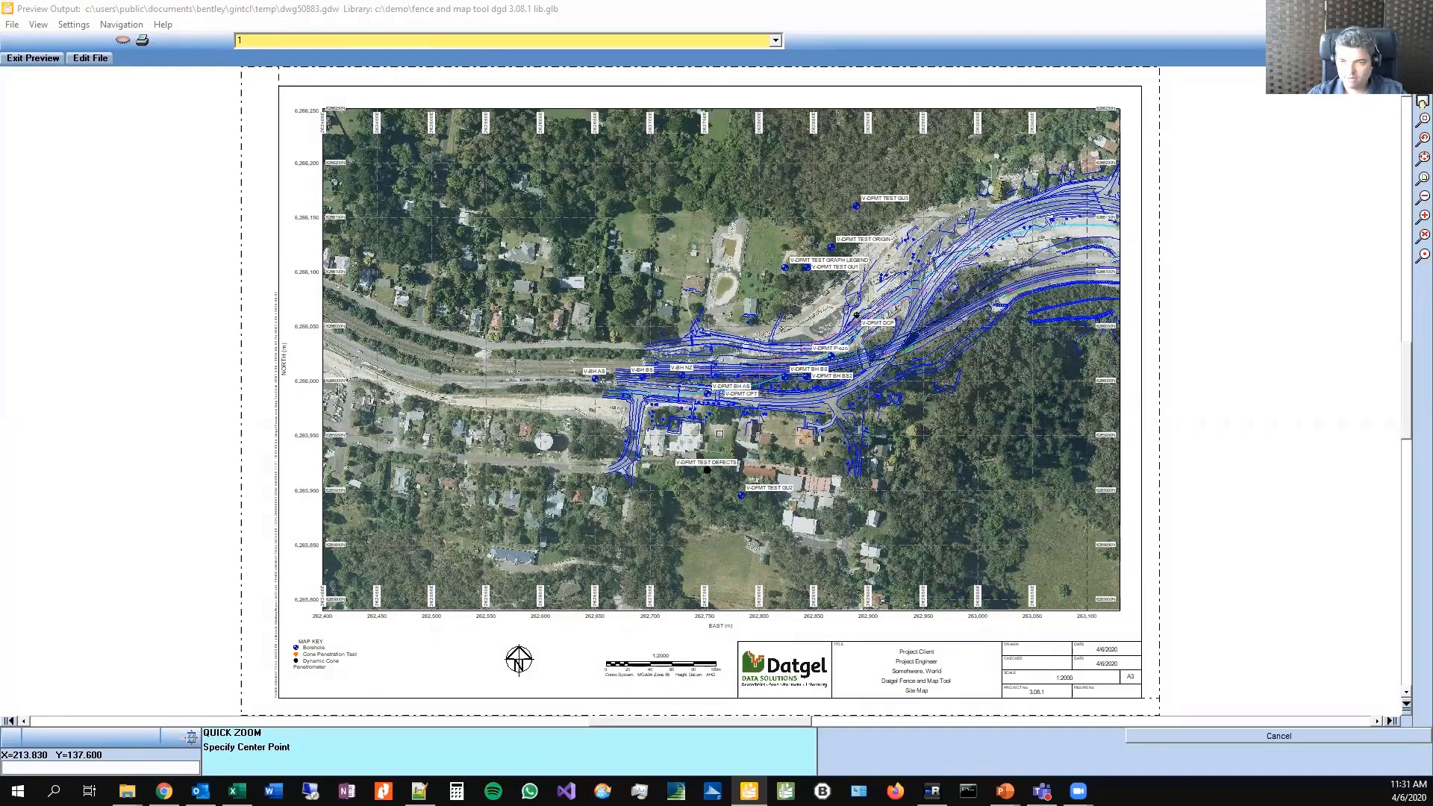
{"action": "left_click", "coordinate": [720, 434]}
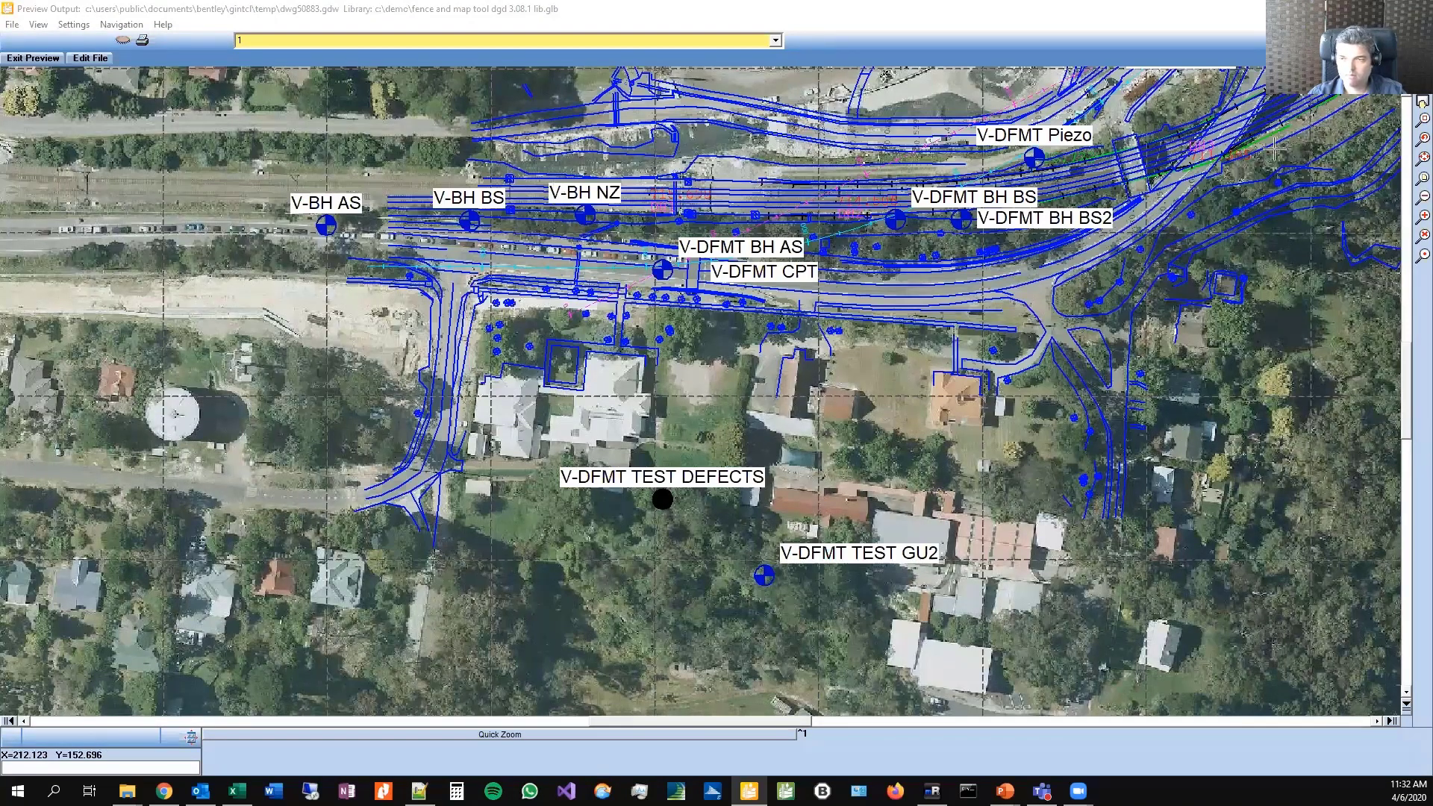
{"action": "left_click", "coordinate": [1418, 159]}
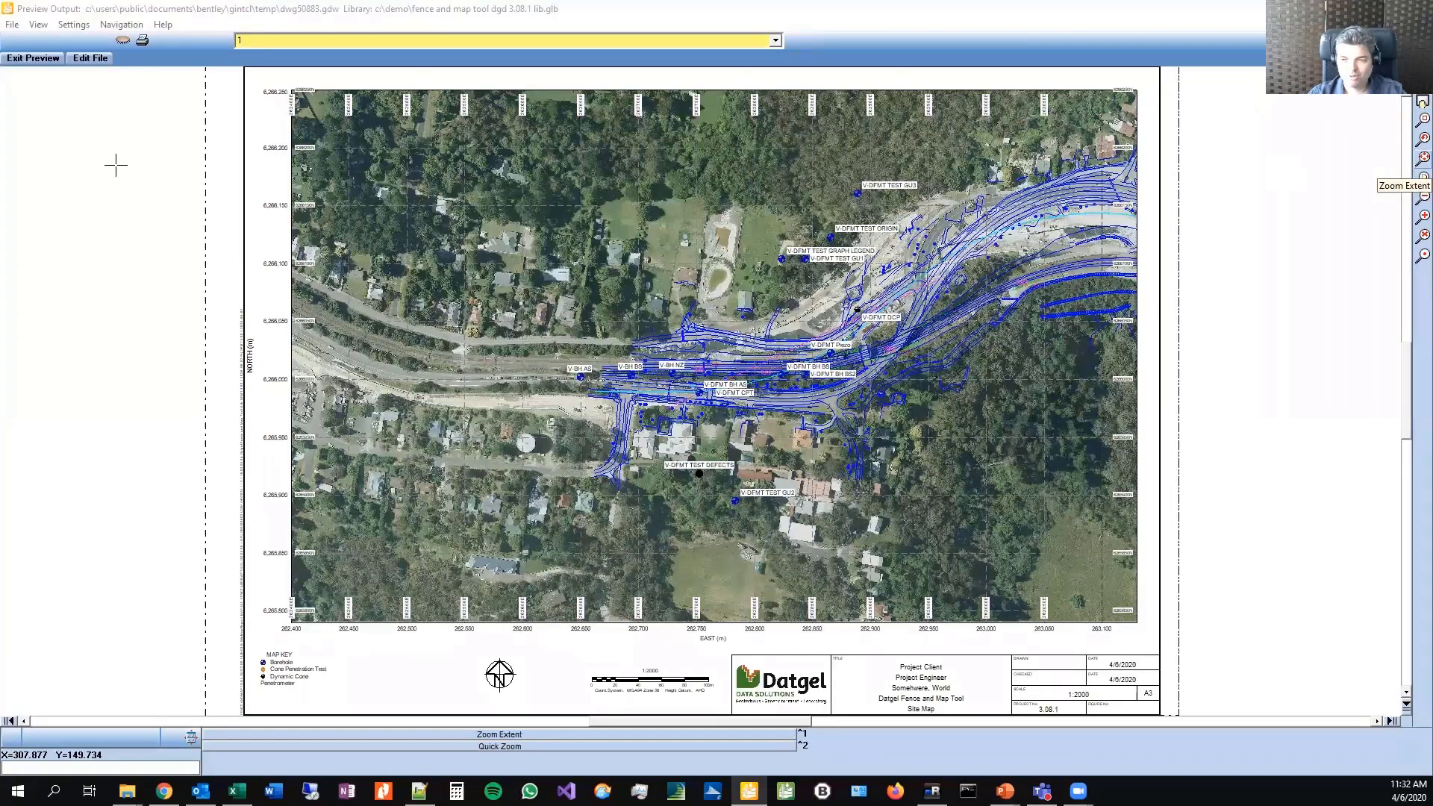
{"action": "left_click", "coordinate": [36, 60]}
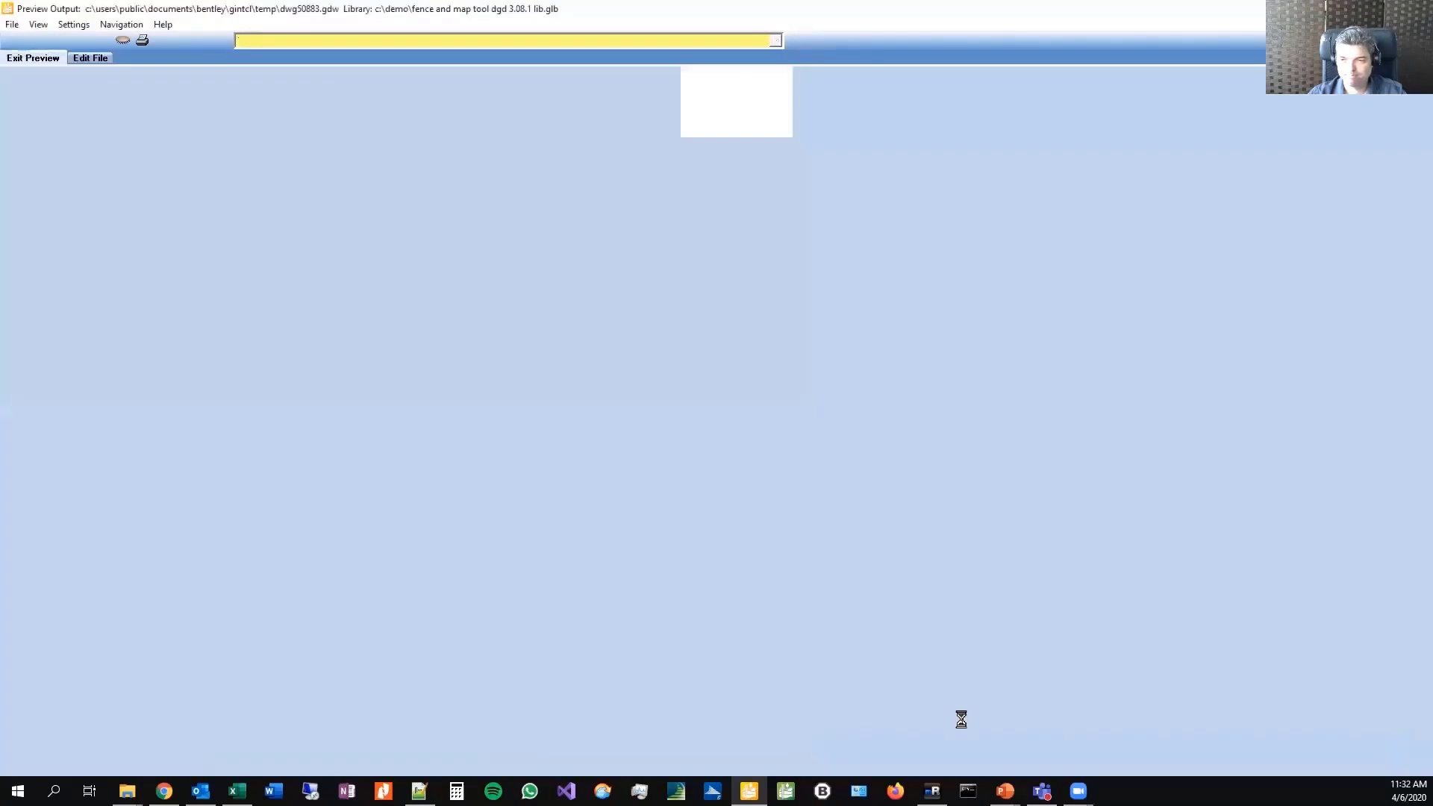
{"action": "left_click", "coordinate": [1011, 767]}
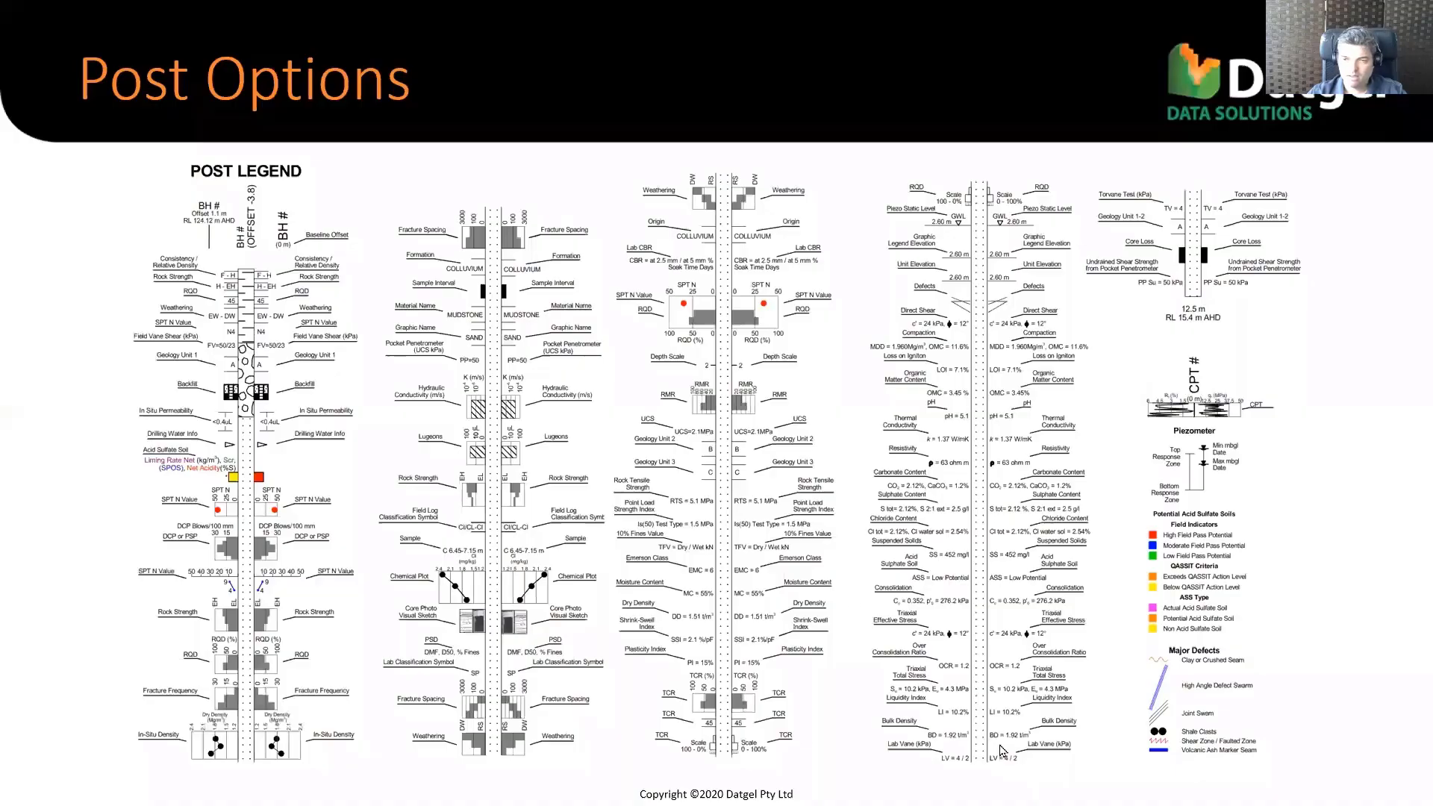
{"action": "key", "text": "Right"}
{"action": "key", "text": "Right"}
{"action": "key", "text": "Right"}
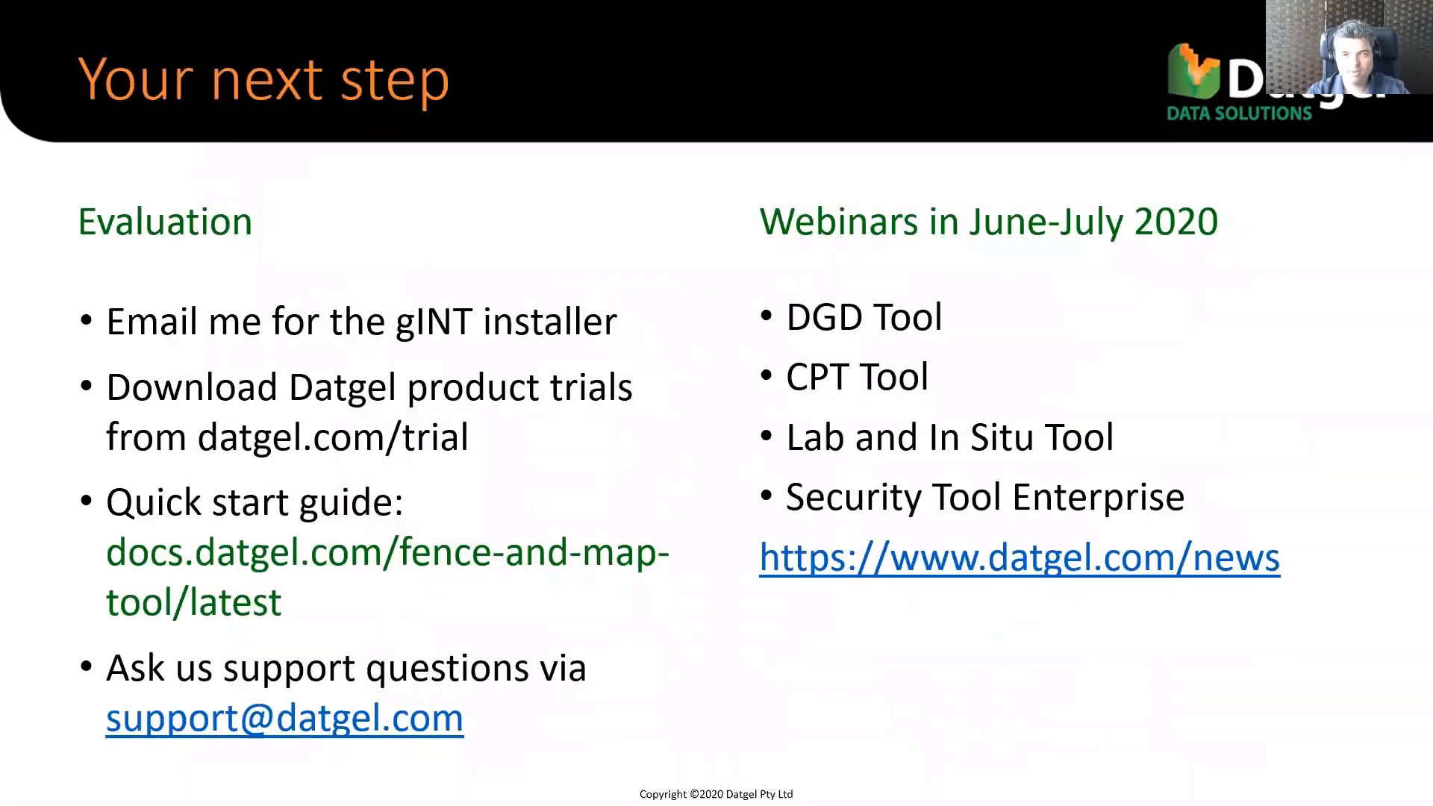